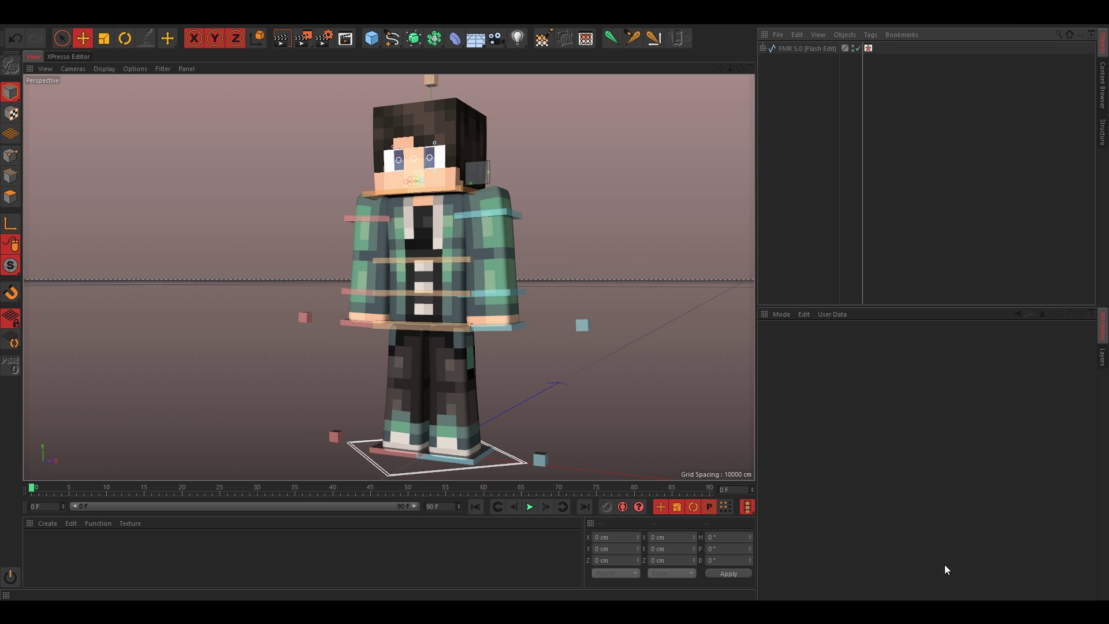
Unlock the rig's layers and expand the FMR 5.0 (Flash Edit) object hierarchy.
{"action": "left_click", "coordinate": [1101, 357]}
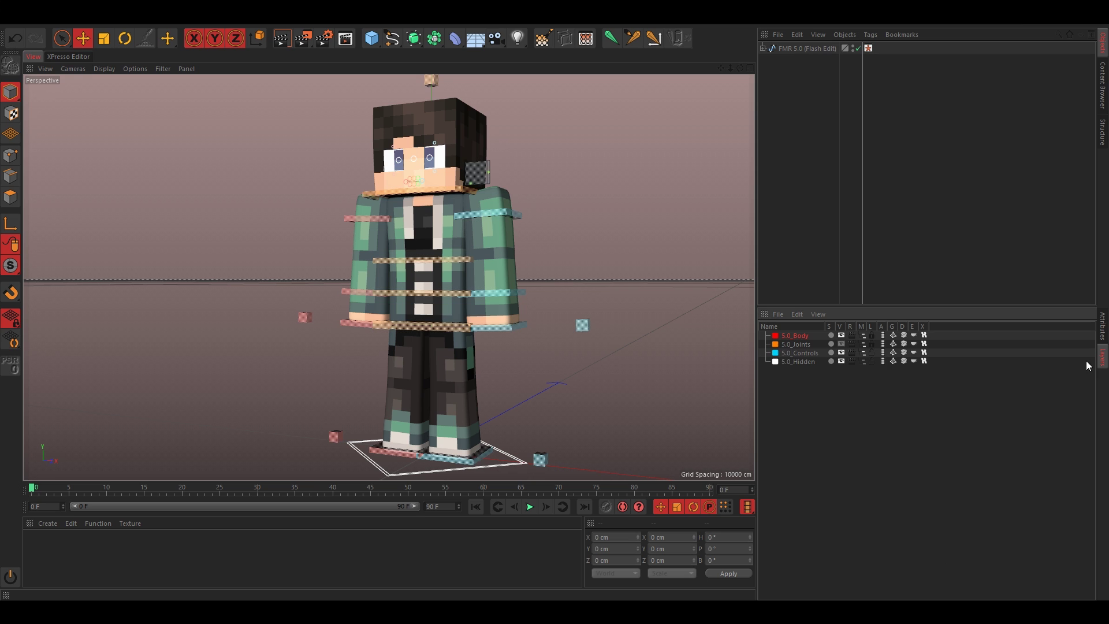
{"action": "left_click", "coordinate": [871, 343]}
{"action": "left_click_drag", "start_coordinate": [823, 171], "coordinate": [817, 177]}
{"action": "left_click", "coordinate": [763, 48]}
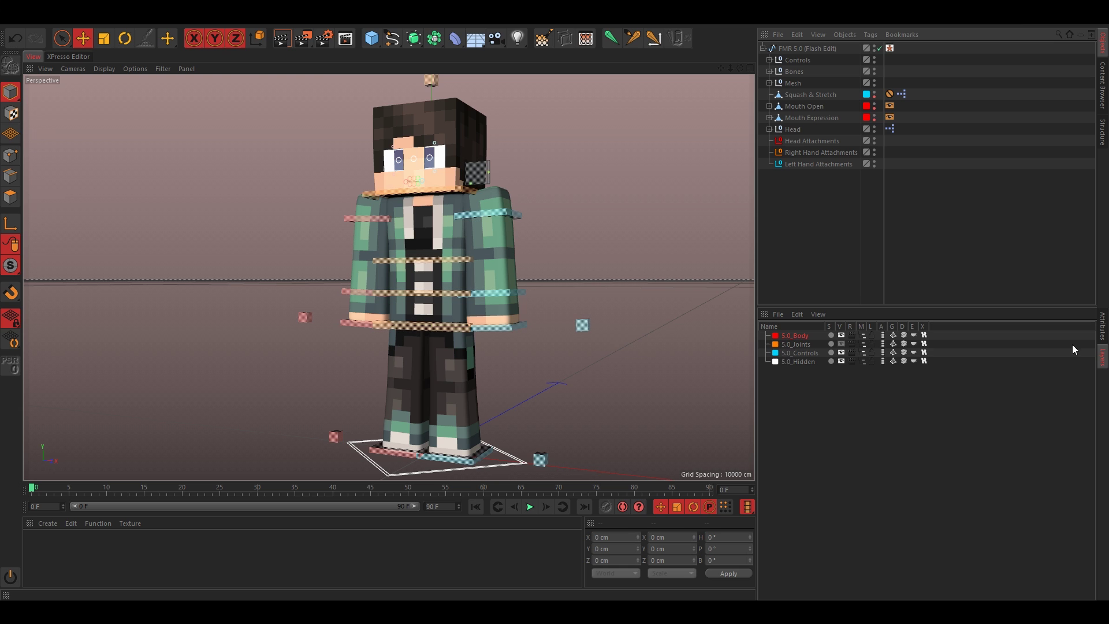
{"action": "left_click", "coordinate": [1106, 335]}
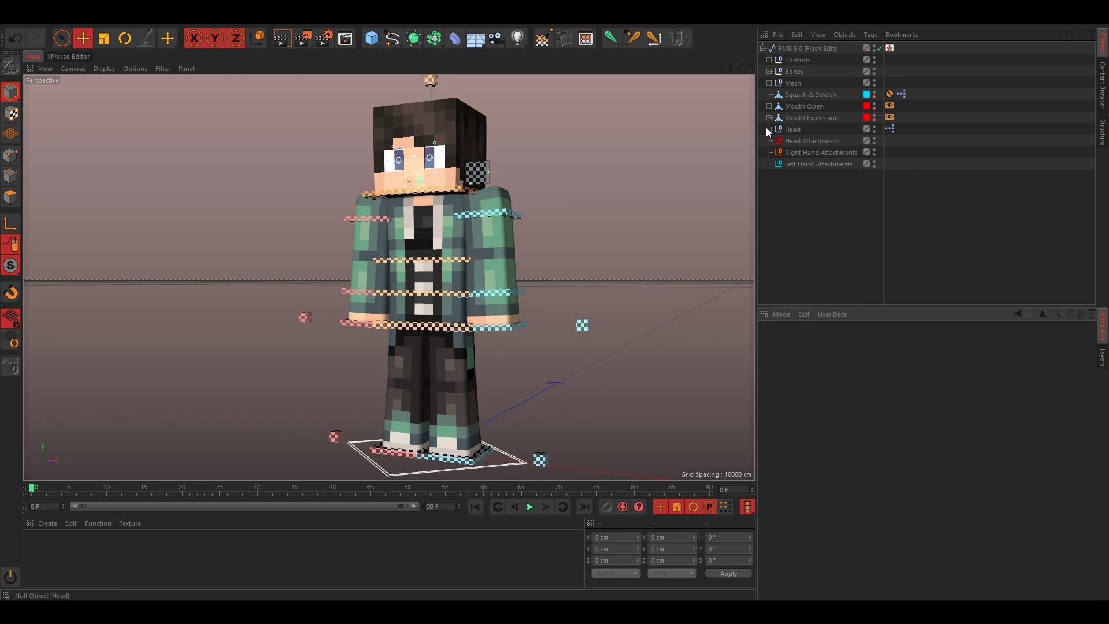
Expand the Head group and make EXTRUDE_meshHead and EXTRUDE_meshHat visible in both the editor and the renderer.
{"action": "left_click", "coordinate": [769, 129]}
{"action": "left_click", "coordinate": [819, 165]}
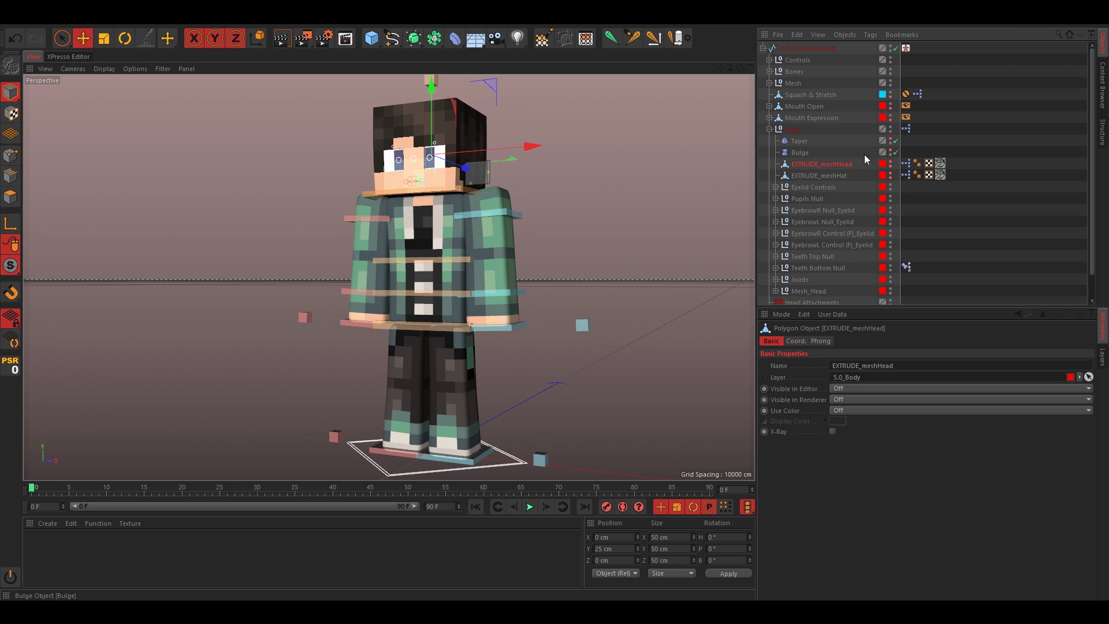
{"action": "left_click", "coordinate": [890, 162], "text": "ctrl"}
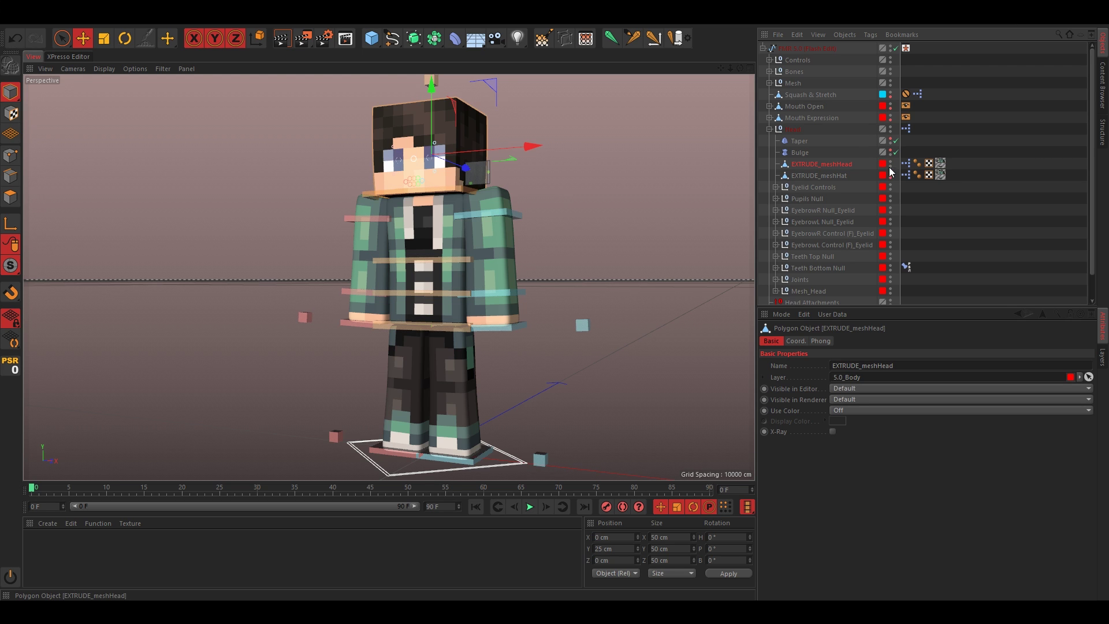
{"action": "left_click", "coordinate": [890, 175], "text": "ctrl"}
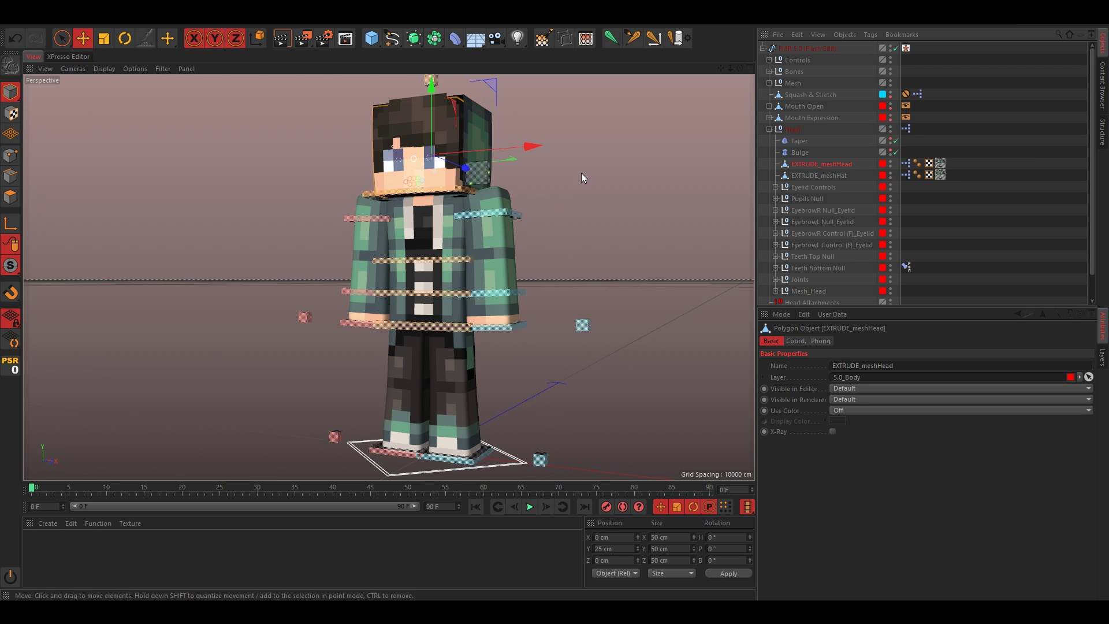
Move EXTRUDE_meshHead to X 100 cm and EXTRUDE_meshHat to X 200 cm, beside the character.
{"action": "left_click_drag", "start_coordinate": [581, 172], "coordinate": [613, 197], "text": "alt"}
{"action": "left_click", "coordinate": [820, 175]}
{"action": "left_click_drag", "start_coordinate": [406, 196], "coordinate": [761, 194], "text": "shift"}
{"action": "left_click_drag", "start_coordinate": [474, 204], "coordinate": [507, 210], "text": "alt"}
{"action": "left_click", "coordinate": [507, 211]}
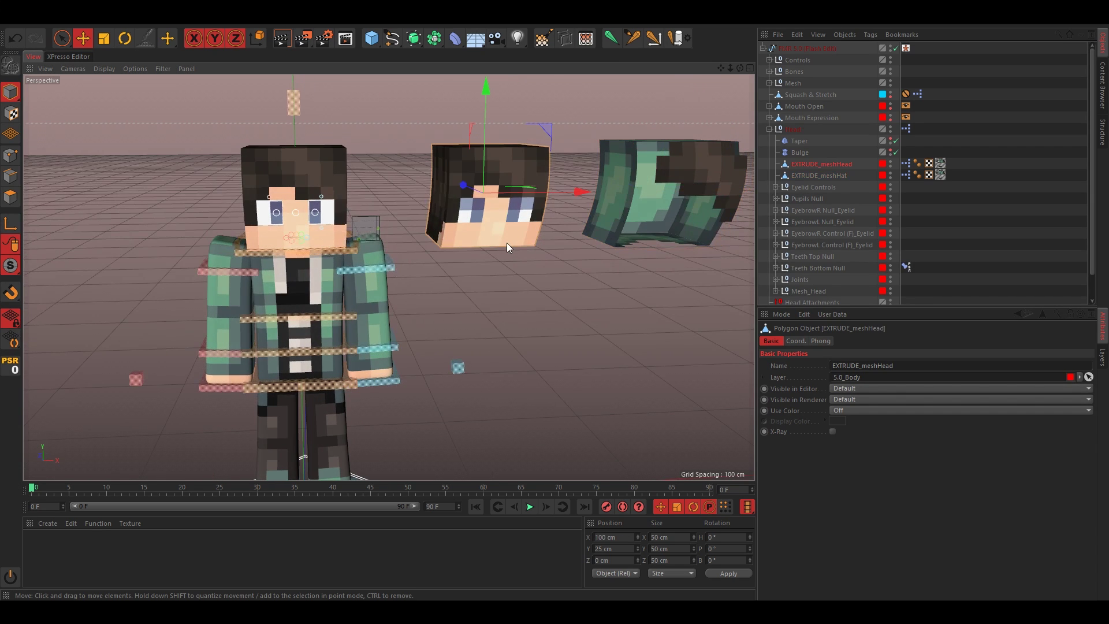
Delete the skin and eye polygons from EXTRUDE_meshHead, keeping only the hair, and select all remaining polygons.
{"action": "scroll", "coordinate": [507, 242], "scroll_direction": "up", "scroll_amount": 3}
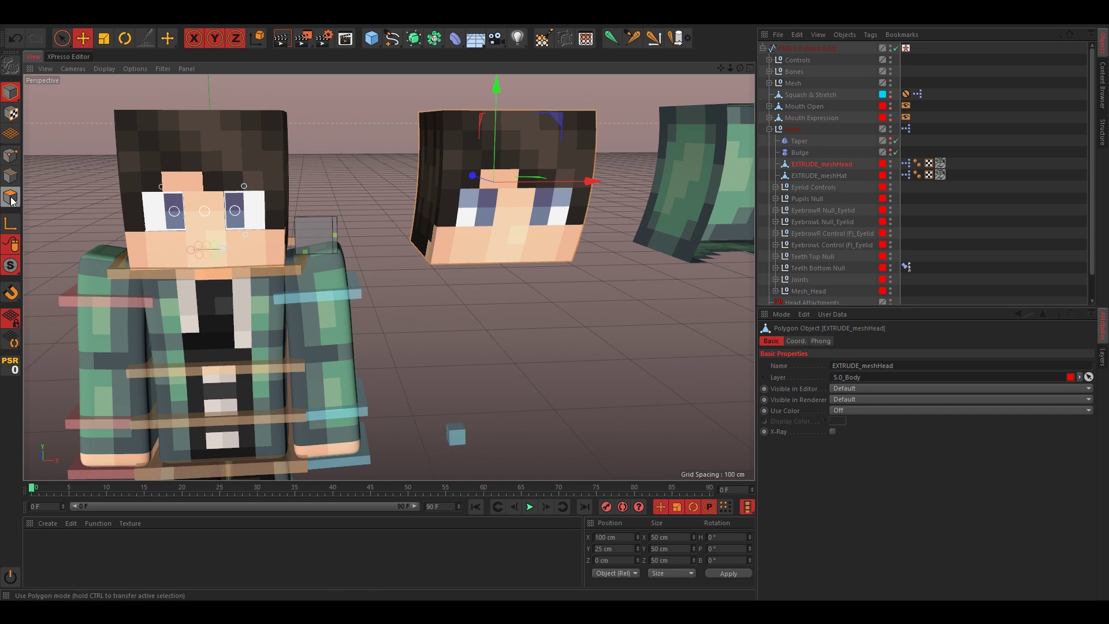
{"action": "left_click", "coordinate": [10, 198]}
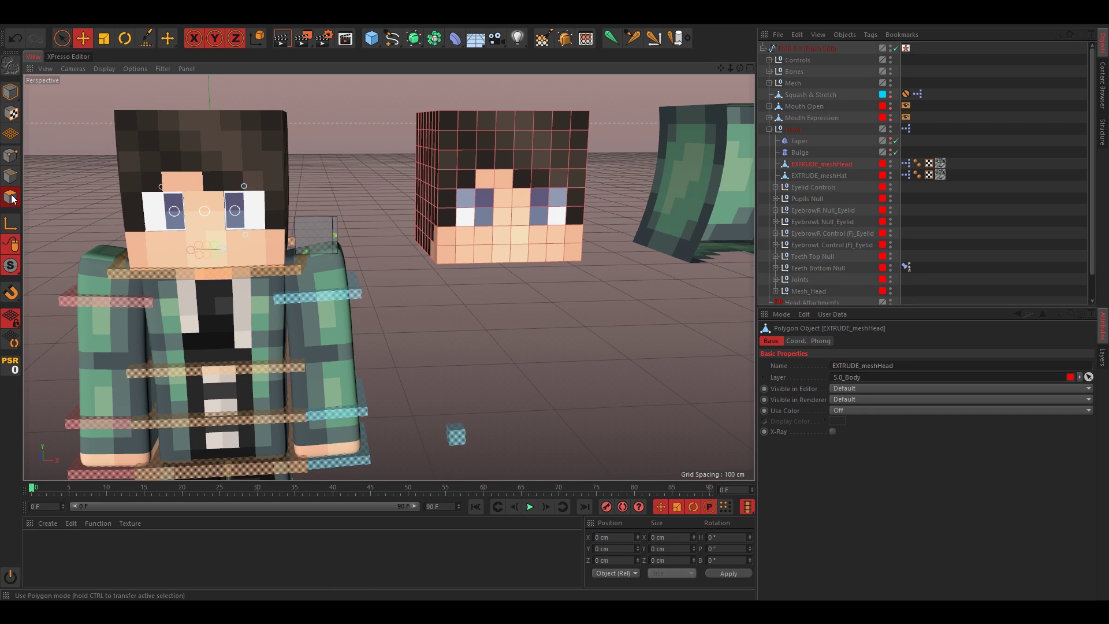
{"action": "left_click", "coordinate": [61, 39]}
{"action": "scroll", "coordinate": [498, 150], "scroll_direction": "up", "scroll_amount": 3}
{"action": "mouse_move", "coordinate": [467, 200]}
{"action": "left_mouse_down", "text": "alt"}
{"action": "mouse_move", "coordinate": [463, 167]}
{"action": "mouse_move", "coordinate": [370, 157]}
{"action": "mouse_move", "coordinate": [493, 192]}
{"action": "mouse_move", "coordinate": [467, 246]}
{"action": "left_mouse_up", "text": "alt"}
{"action": "left_click", "coordinate": [495, 195]}
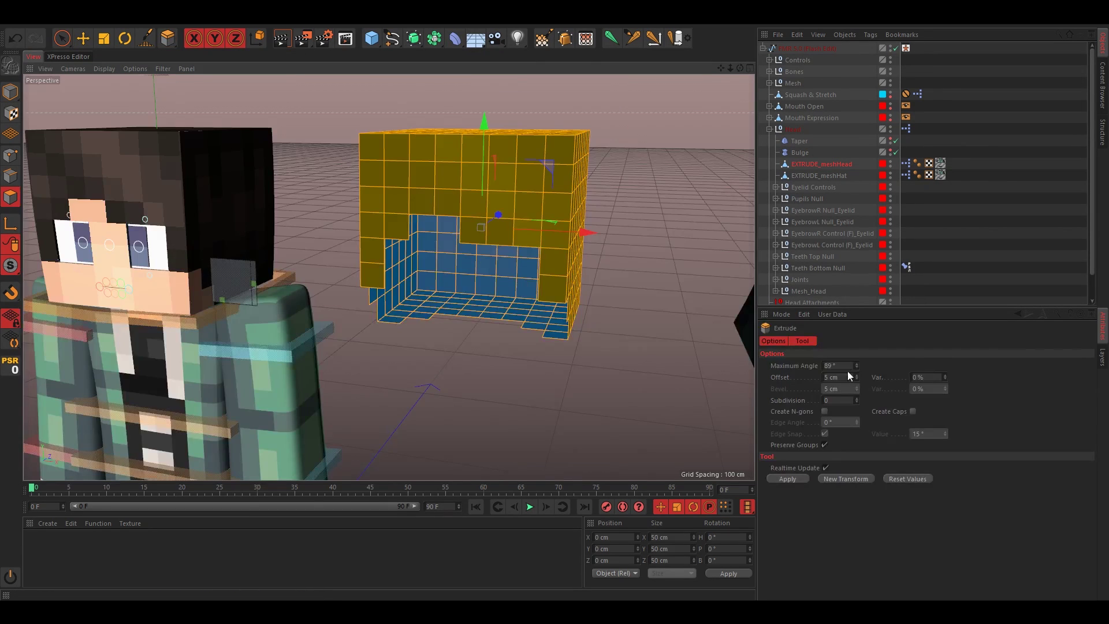
Extrude the hair polygons with a maximum angle of 91° and an offset of 5 cm.
{"action": "left_click_drag", "start_coordinate": [847, 369], "coordinate": [817, 371]}
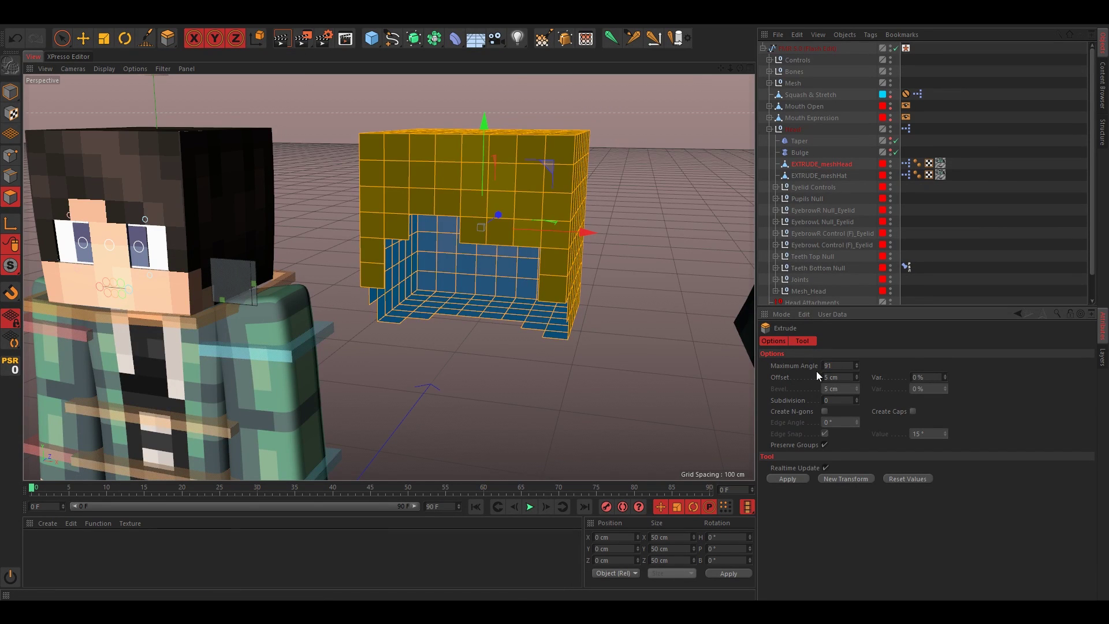
{"action": "left_click", "coordinate": [791, 476]}
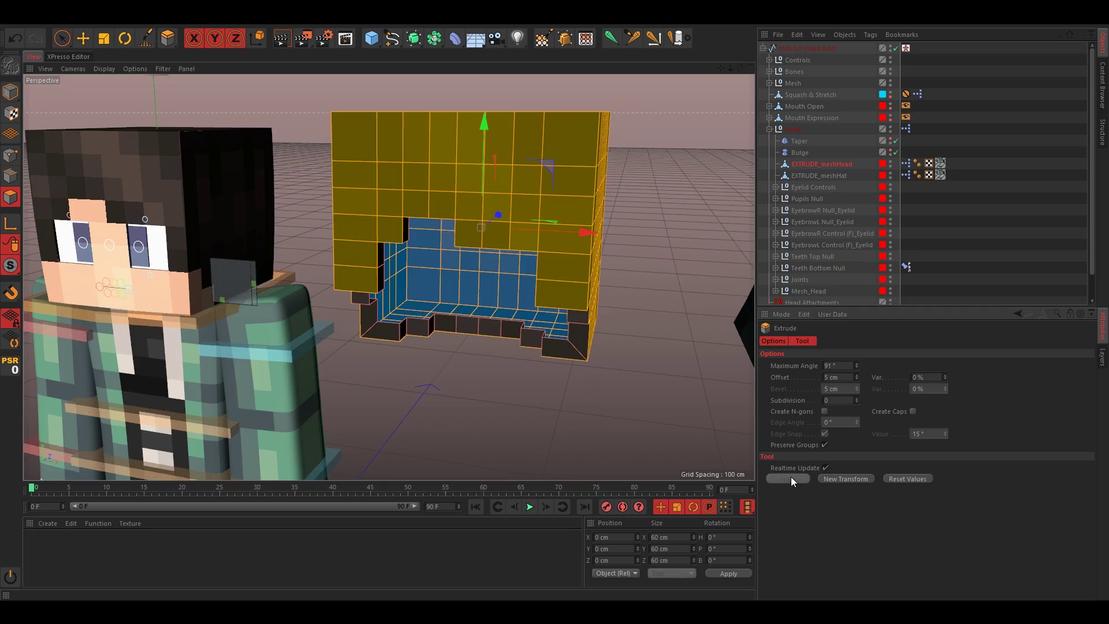
{"action": "left_click_drag", "start_coordinate": [409, 331], "coordinate": [435, 346], "text": "alt"}
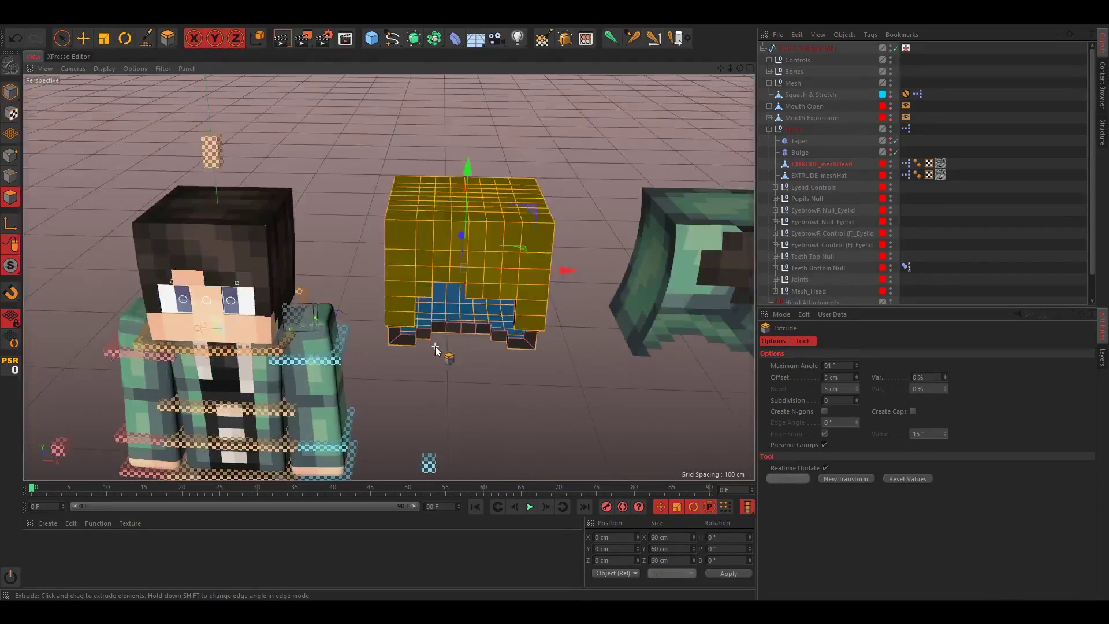
Move the extruded hair mesh as a whole object back onto the character's head.
{"action": "left_click", "coordinate": [10, 92]}
{"action": "key", "text": "e"}
{"action": "left_click_drag", "start_coordinate": [355, 280], "coordinate": [348, 249], "text": "alt"}
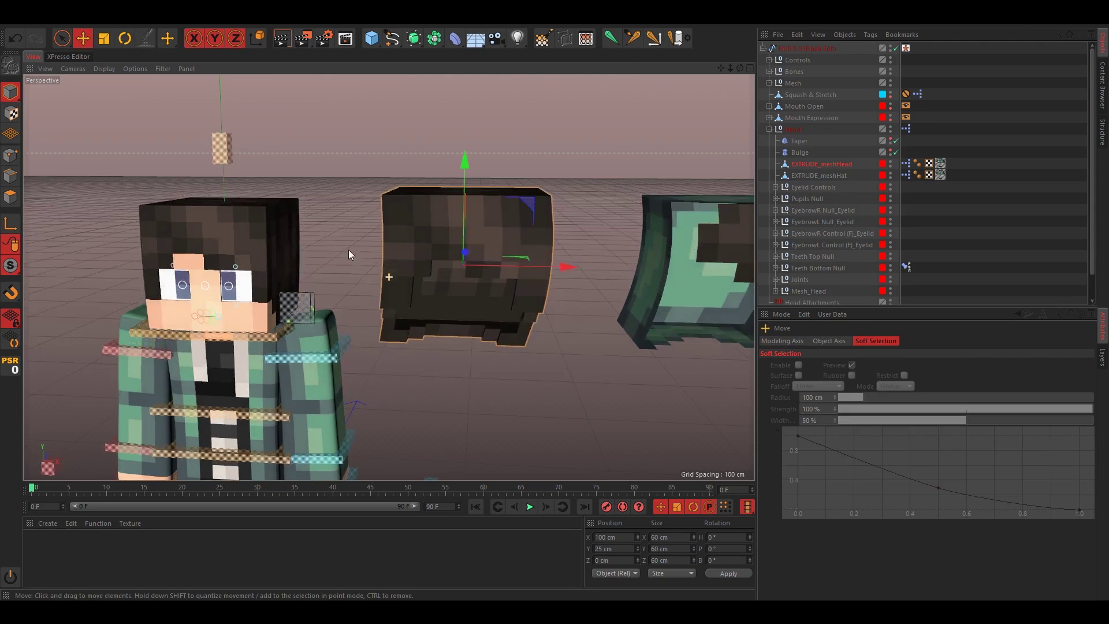
{"action": "left_click_drag", "start_coordinate": [553, 268], "coordinate": [451, 246]}
Select the connected brown front hair polygons of EXTRUDE_meshHat.
{"action": "left_click", "coordinate": [551, 248]}
{"action": "middle_click_drag", "start_coordinate": [531, 246], "coordinate": [293, 243], "text": "alt"}
{"action": "scroll", "coordinate": [299, 244], "scroll_direction": "up", "scroll_amount": 3}
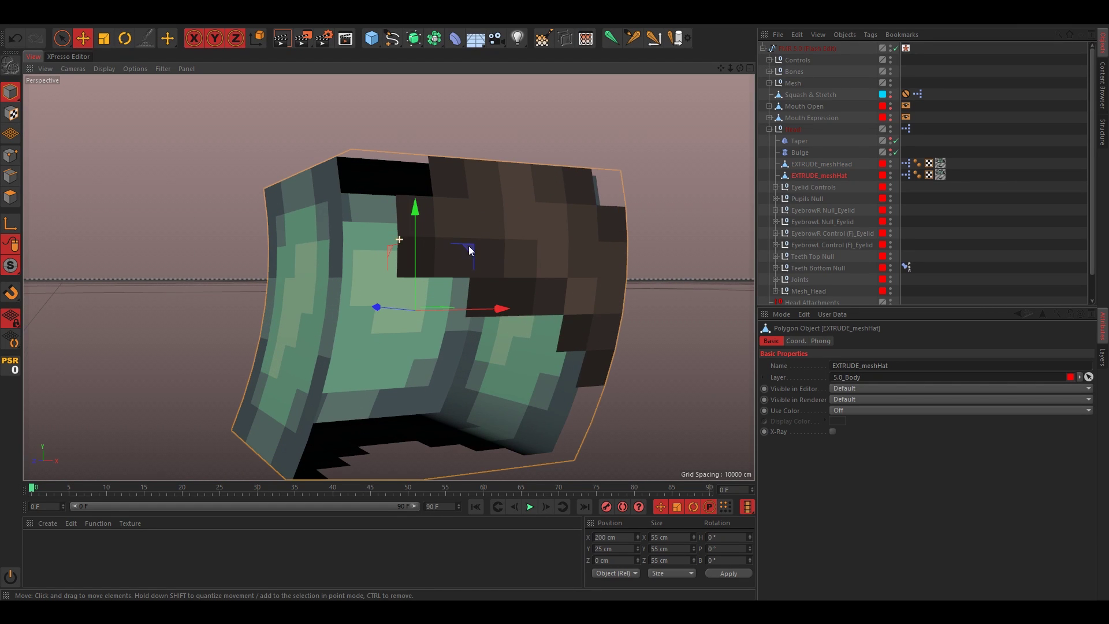
{"action": "left_click", "coordinate": [11, 197]}
{"action": "left_click", "coordinate": [61, 38]}
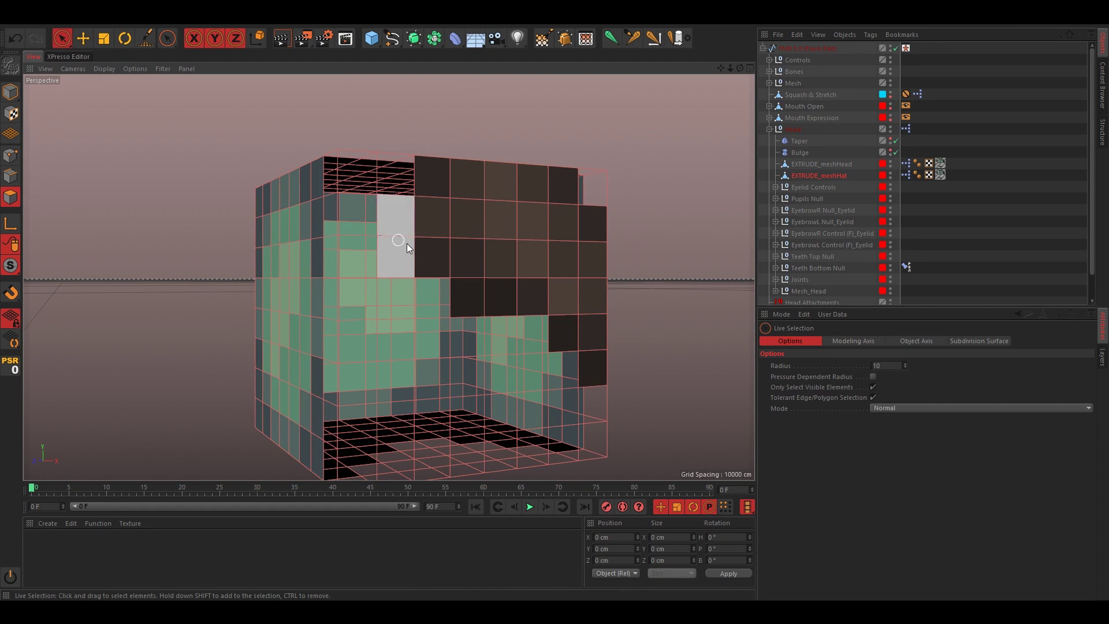
{"action": "left_click_drag", "start_coordinate": [428, 242], "coordinate": [351, 259], "text": "alt"}
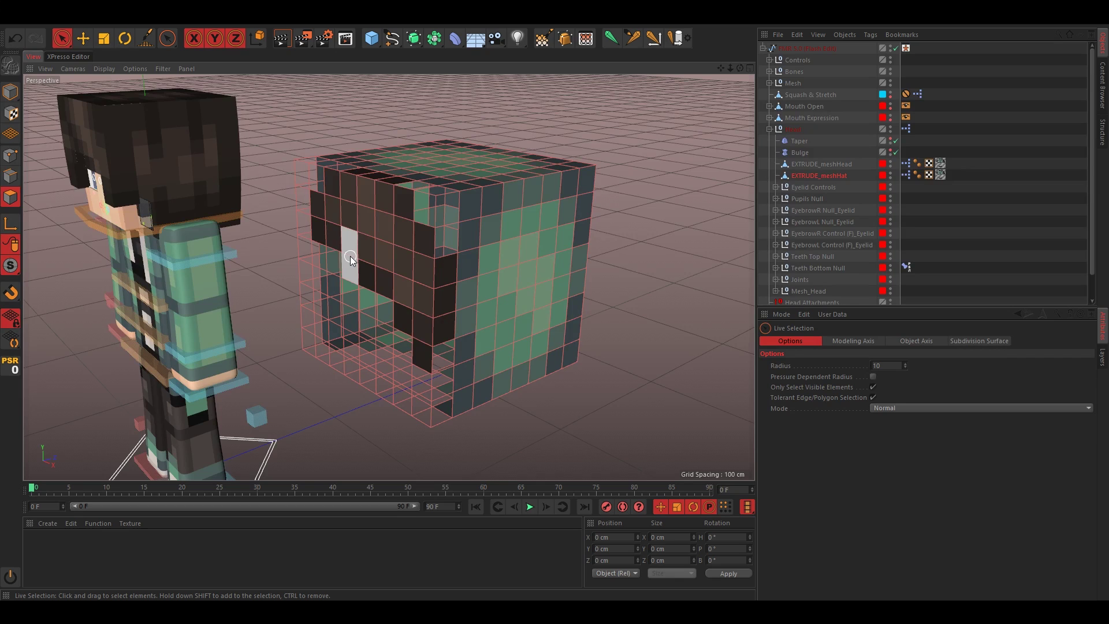
{"action": "mouse_move", "coordinate": [385, 231]}
{"action": "left_mouse_down", "text": "alt"}
{"action": "mouse_move", "coordinate": [347, 201]}
{"action": "mouse_move", "coordinate": [369, 229]}
{"action": "left_mouse_up", "text": "alt"}
{"action": "double_click", "coordinate": [355, 172]}
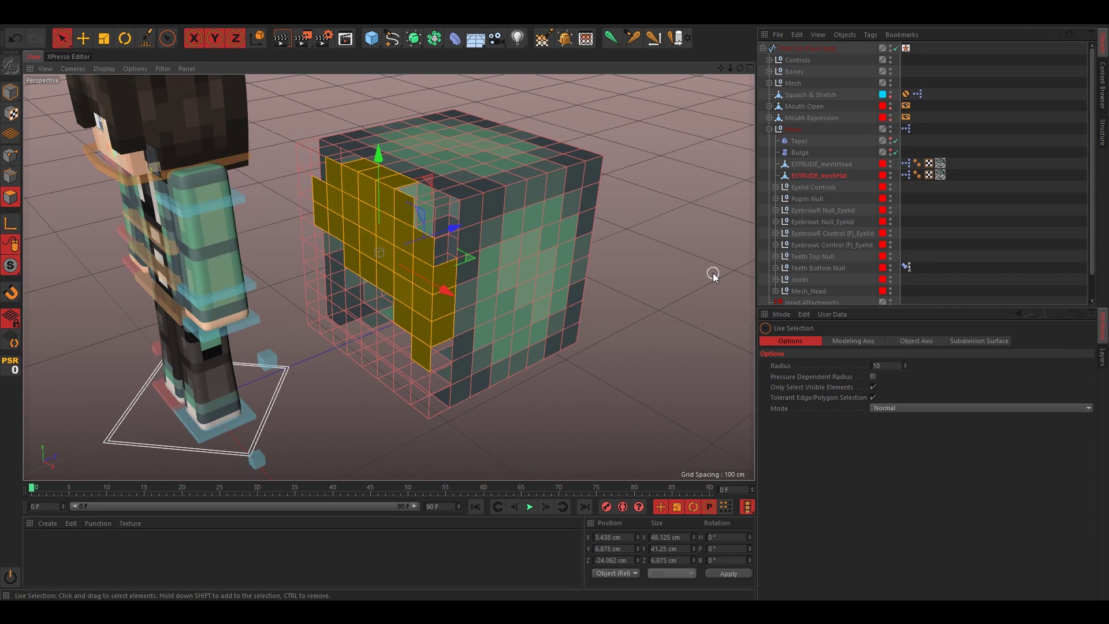
Duplicate EXTRUDE_meshHat and delete all polygons of the copy except the front hair.
{"action": "left_click", "coordinate": [807, 167]}
{"action": "left_click", "coordinate": [807, 177]}
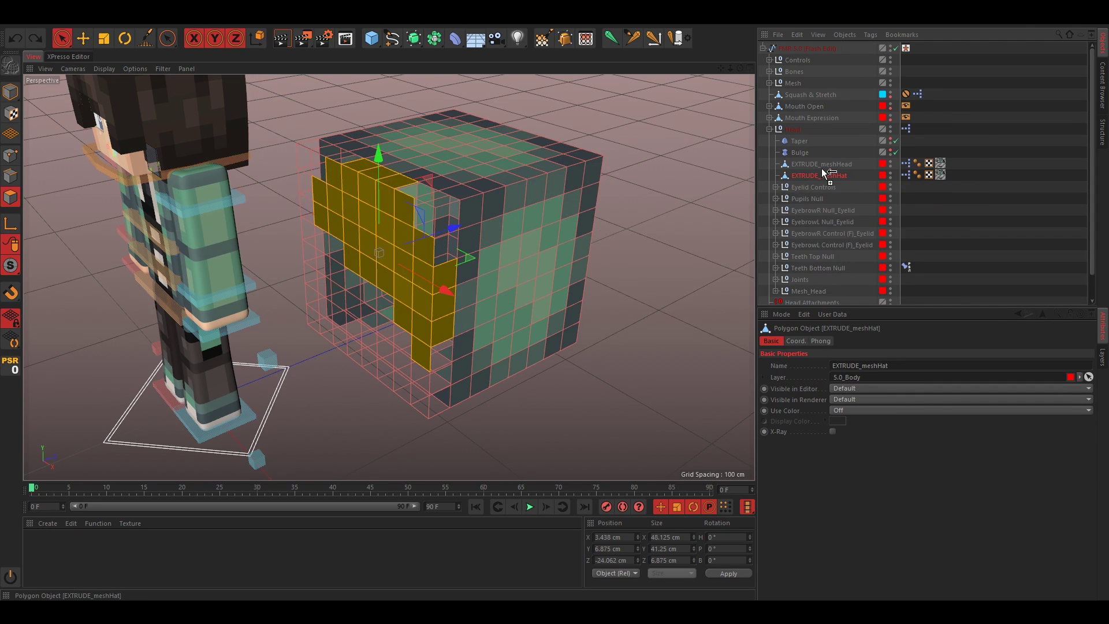
{"action": "left_click_drag", "start_coordinate": [824, 173], "coordinate": [825, 175], "text": "ctrl"}
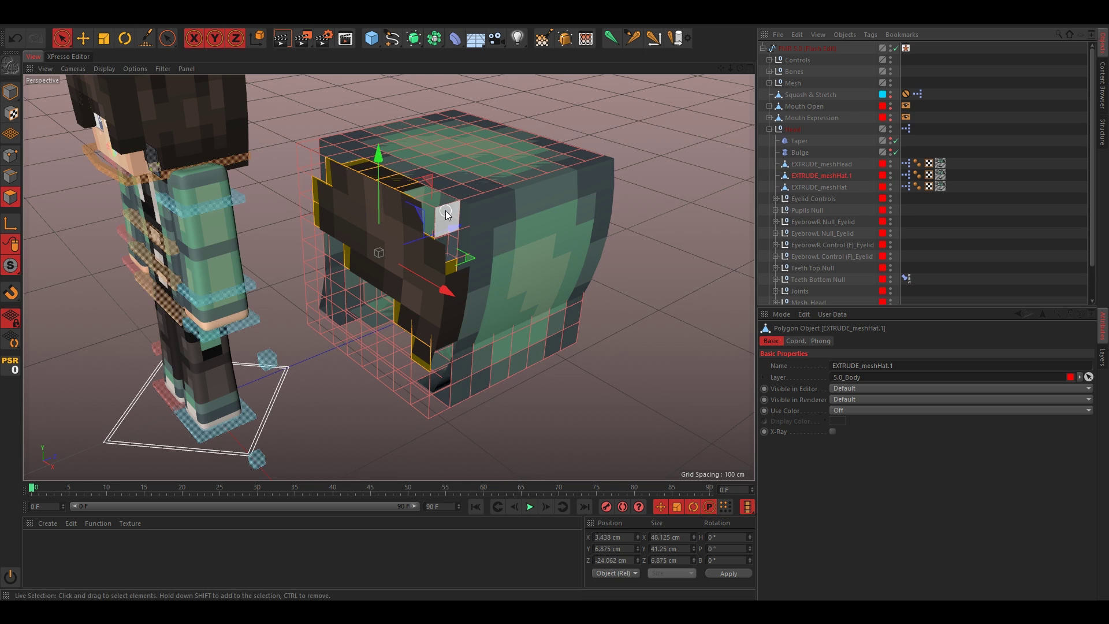
{"action": "key", "text": "ctrl+a"}
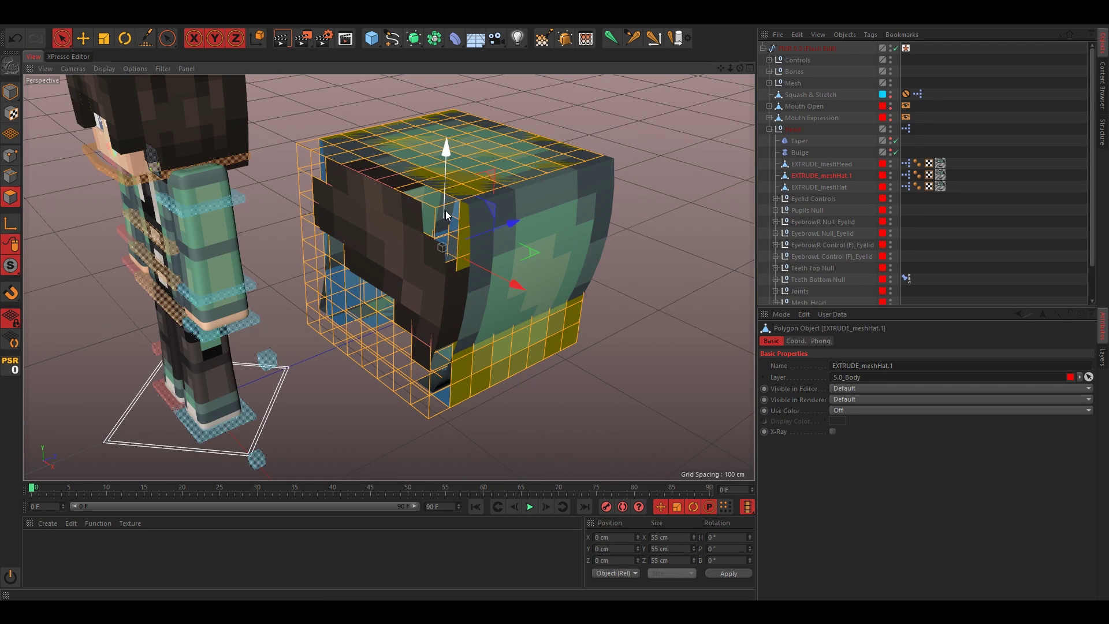
{"action": "key", "text": "Delete"}
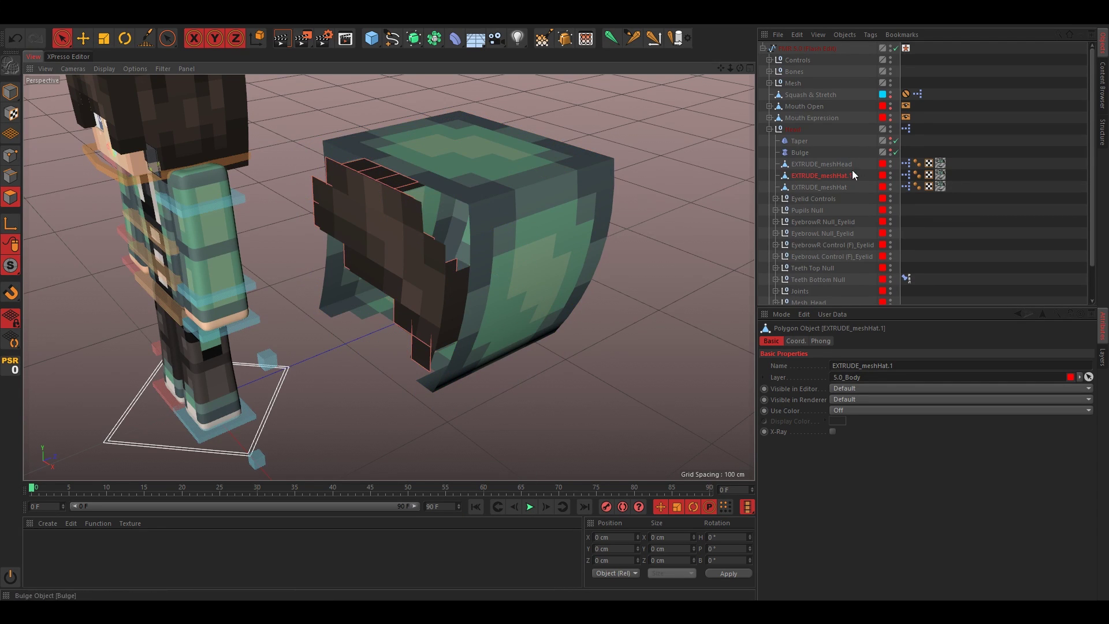
{"action": "left_click", "coordinate": [890, 172]}
{"action": "left_click", "coordinate": [891, 172]}
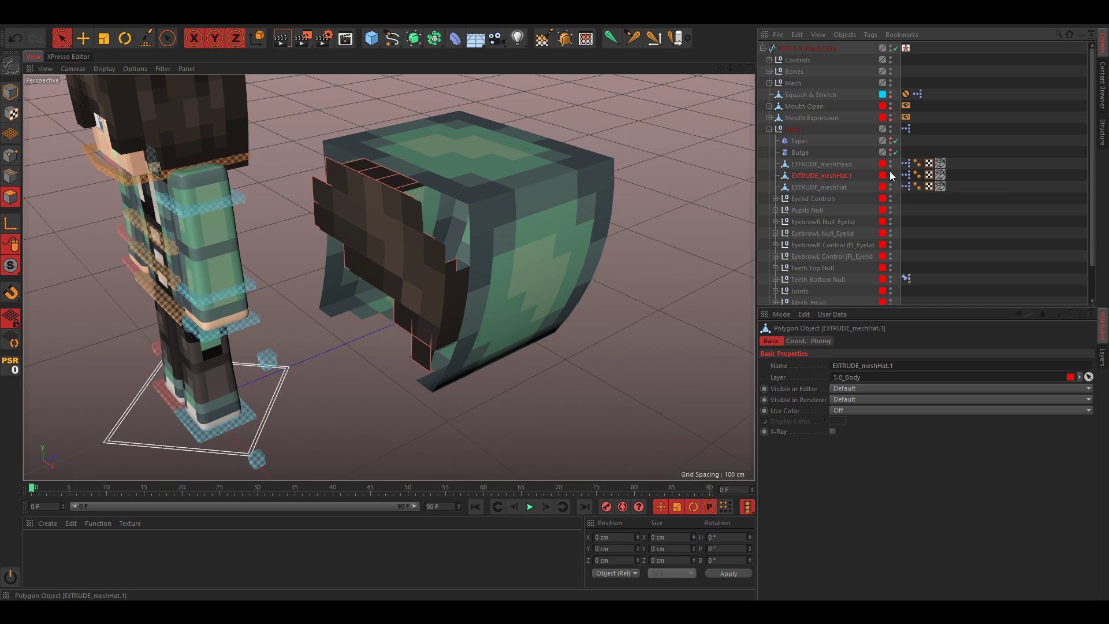
Delete the front hair and surplus front polygons from the original EXTRUDE_meshHat, leaving only the green hood.
{"action": "left_click", "coordinate": [820, 186]}
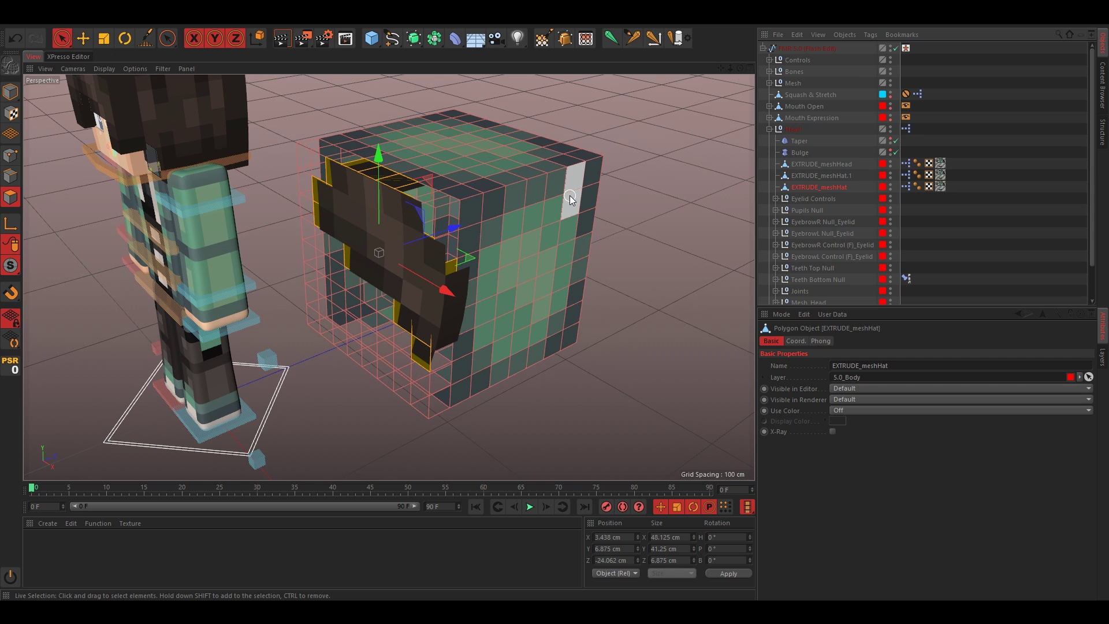
{"action": "key", "text": "u"}
{"action": "key", "text": "l"}
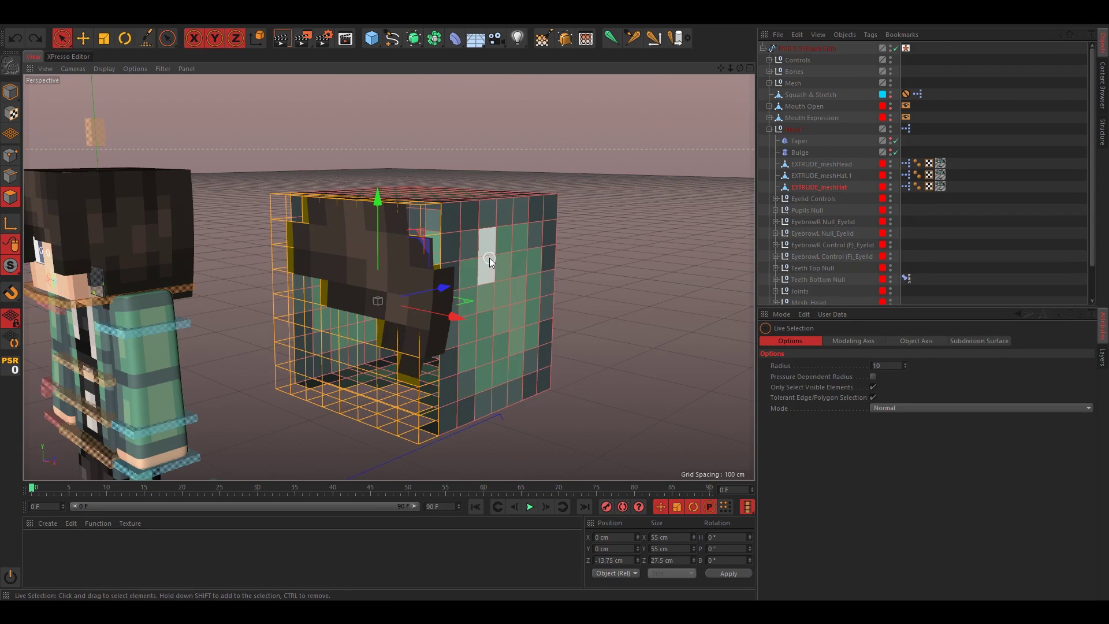
{"action": "key", "text": "Delete"}
{"action": "left_click_drag", "start_coordinate": [478, 254], "coordinate": [546, 310], "text": "alt"}
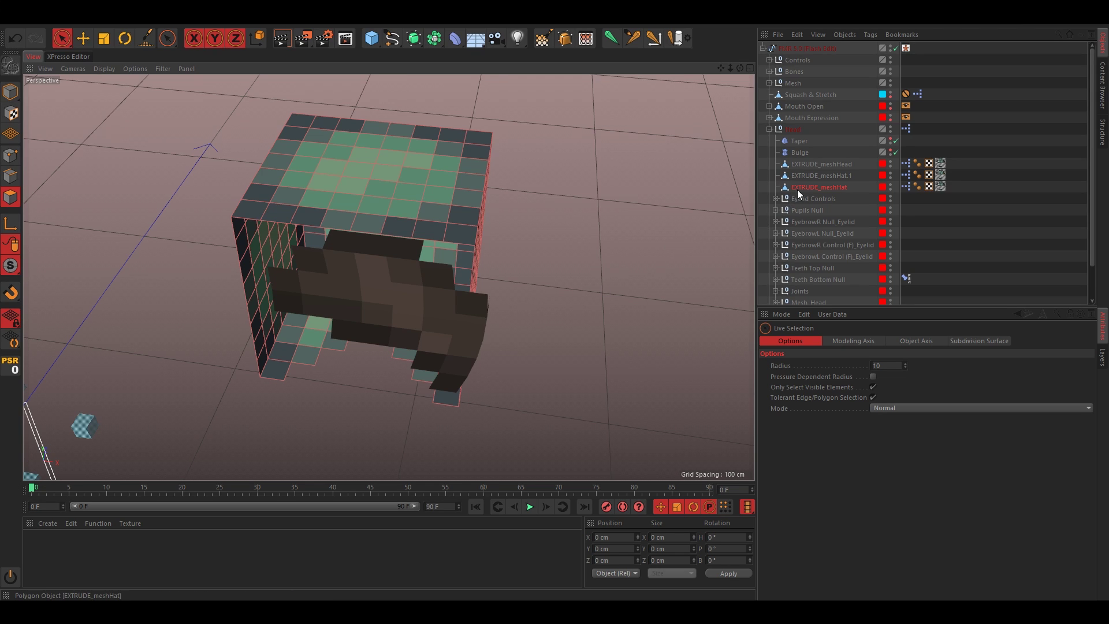
Extrude all of the hood's polygons with a maximum angle of 91° and an offset of 3 cm.
{"action": "left_click", "coordinate": [362, 247]}
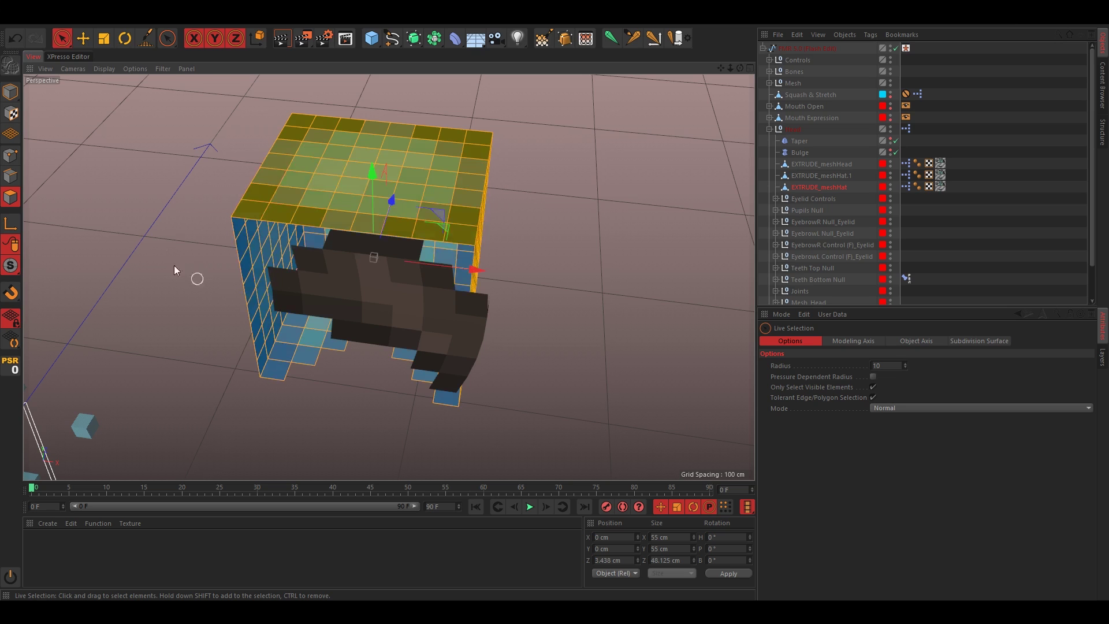
{"action": "key", "text": "d"}
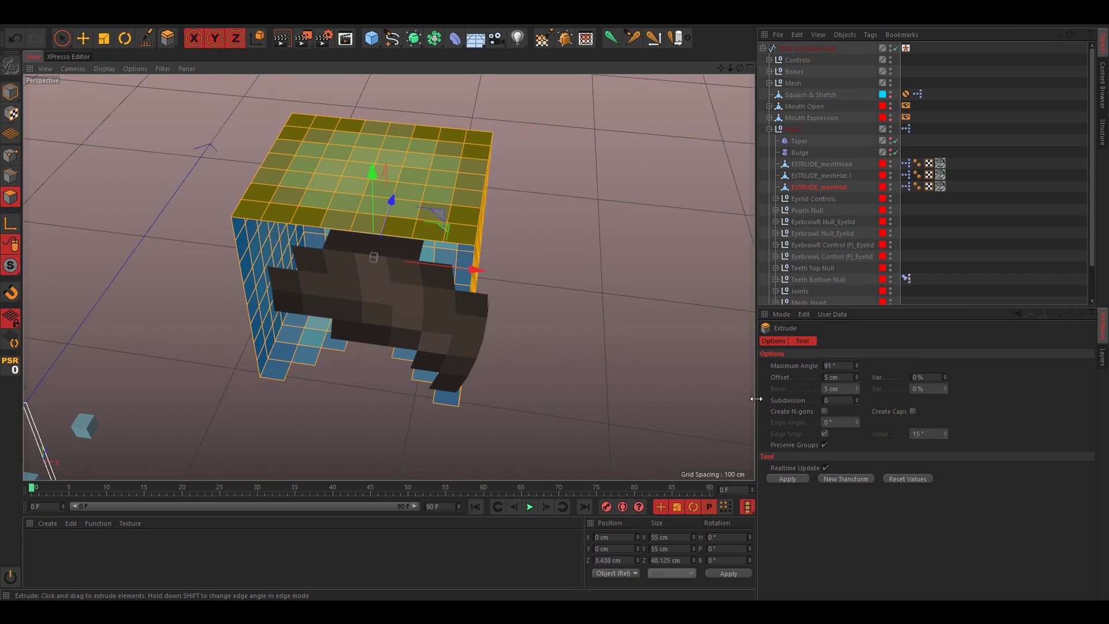
{"action": "left_click", "coordinate": [838, 365]}
{"action": "type", "text": "3"}
{"action": "left_click", "coordinate": [787, 479]}
{"action": "left_click", "coordinate": [584, 359]}
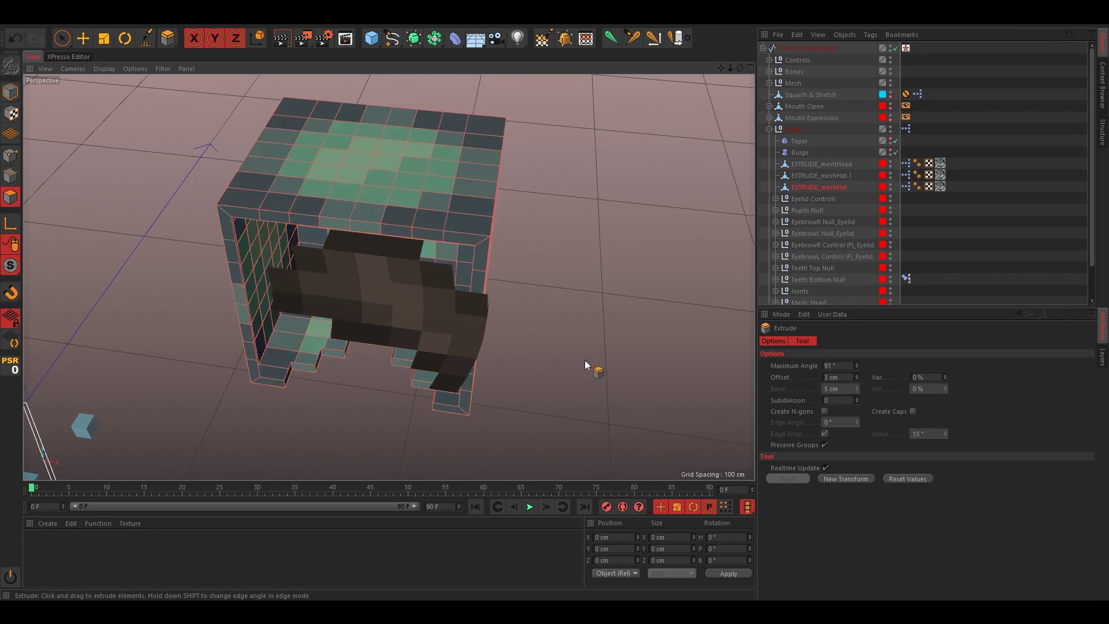
Move the extruded hood as a whole object back onto the character's head at X 0 cm.
{"action": "scroll", "coordinate": [585, 359], "scroll_direction": "down", "scroll_amount": 3}
{"action": "left_click", "coordinate": [13, 92]}
{"action": "left_click", "coordinate": [84, 40]}
{"action": "middle_click_drag", "start_coordinate": [335, 213], "coordinate": [525, 204], "text": "alt"}
{"action": "left_click_drag", "start_coordinate": [525, 203], "coordinate": [262, 254], "text": "alt"}
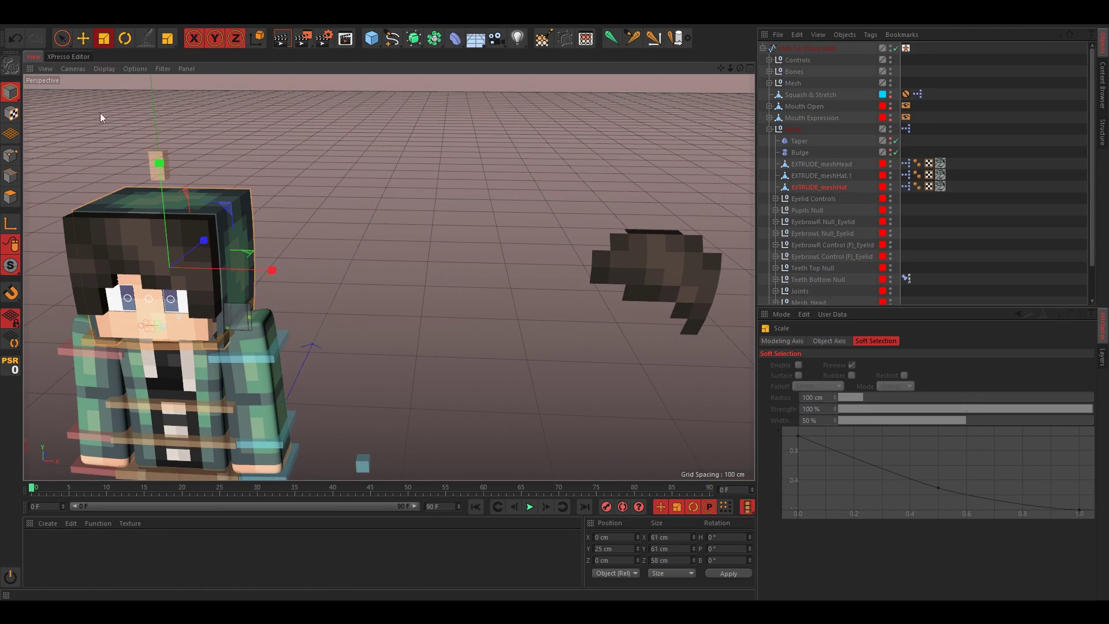
Scale the hood up uniformly to about 66.4 × 66.4 × 63.1 cm around the hair and clear the object selection.
{"action": "scroll", "coordinate": [99, 112], "scroll_direction": "up", "scroll_amount": 4}
{"action": "left_click", "coordinate": [104, 38]}
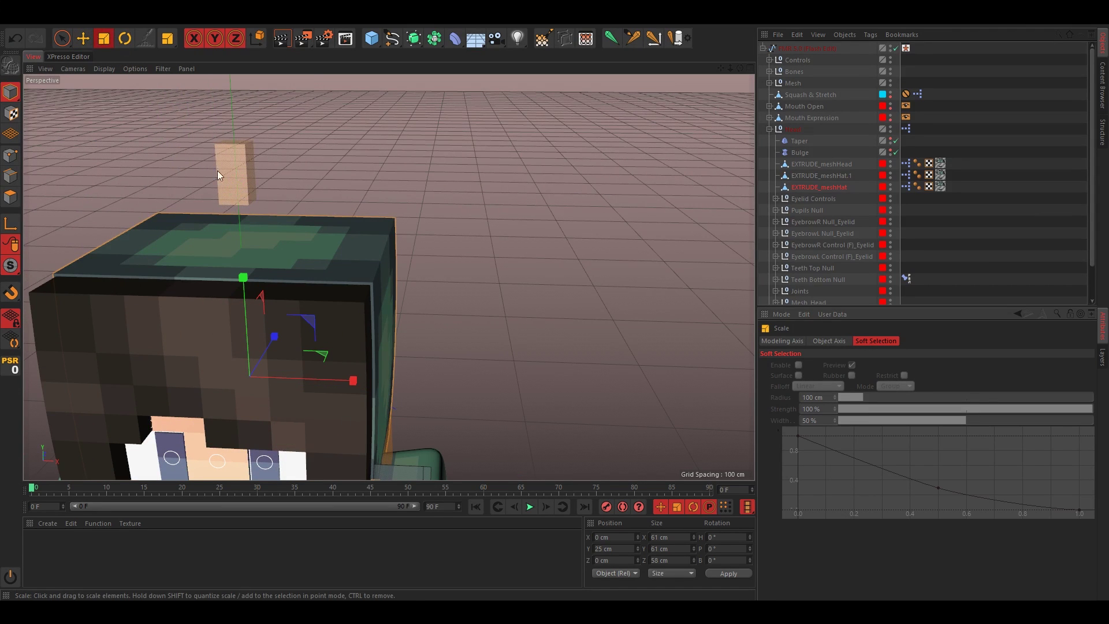
{"action": "left_click_drag", "start_coordinate": [347, 265], "coordinate": [398, 276]}
{"action": "left_click_drag", "start_coordinate": [399, 276], "coordinate": [444, 271], "text": "alt"}
{"action": "scroll", "coordinate": [375, 263], "scroll_direction": "up", "scroll_amount": 5}
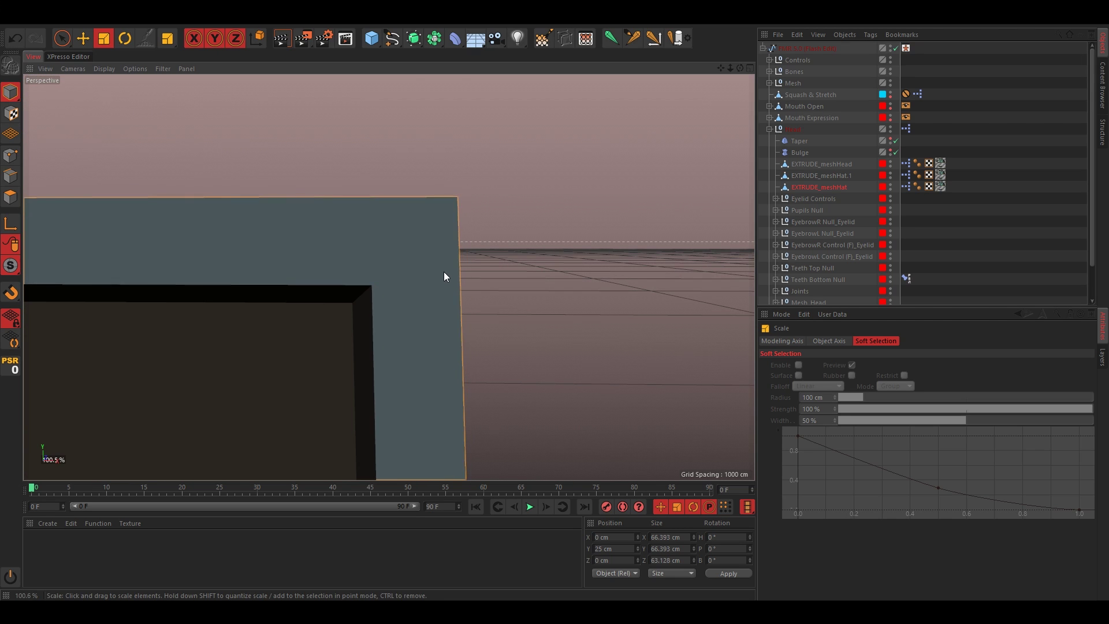
{"action": "scroll", "coordinate": [441, 278], "scroll_direction": "down", "scroll_amount": 6}
{"action": "scroll", "coordinate": [427, 289], "scroll_direction": "down", "scroll_amount": 5}
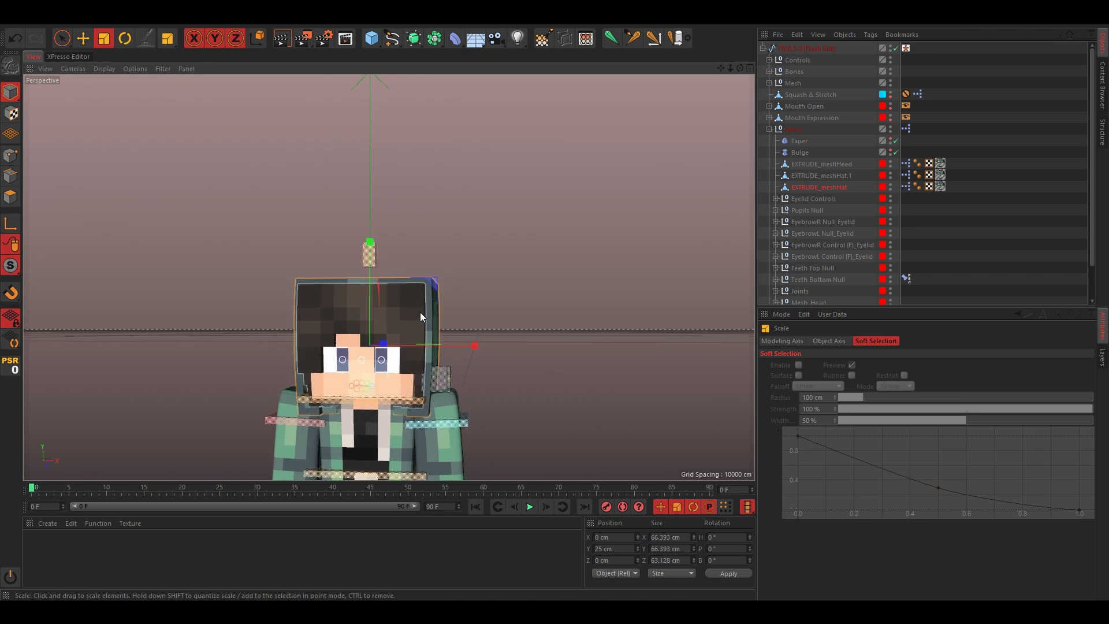
{"action": "left_click_drag", "start_coordinate": [396, 320], "coordinate": [430, 329], "text": "alt"}
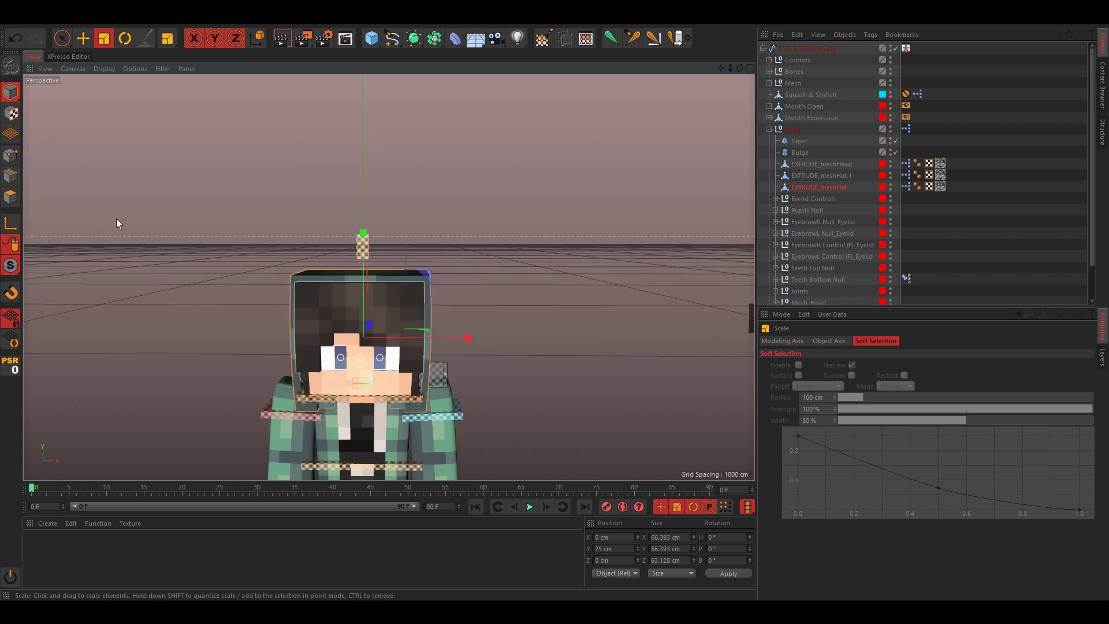
{"action": "key", "text": "ctrl+shift+a"}
{"action": "left_click", "coordinate": [11, 197]}
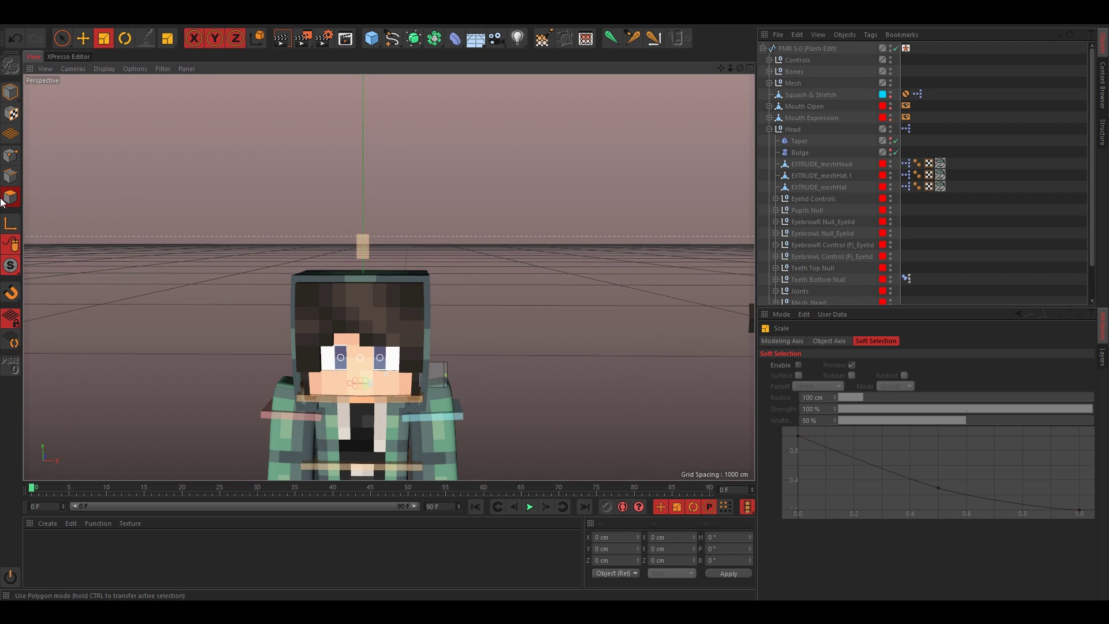
Reshape the hood mesh EXTRUDE_meshHat with the Brush tool in Smear mode at 50% strength.
{"action": "left_click", "coordinate": [812, 186]}
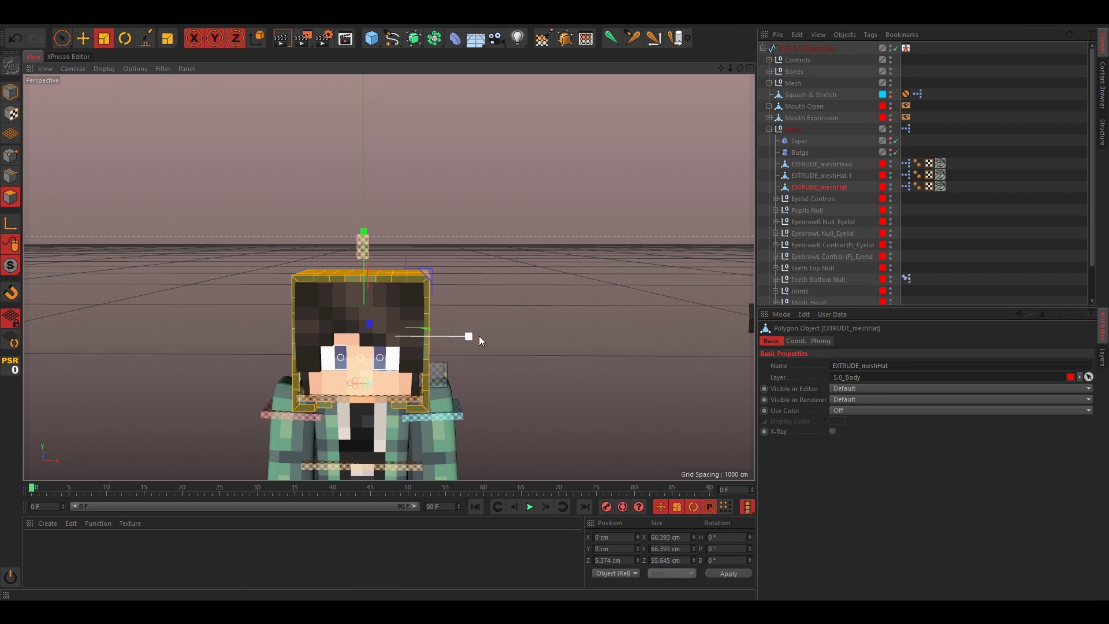
{"action": "right_click", "coordinate": [462, 286]}
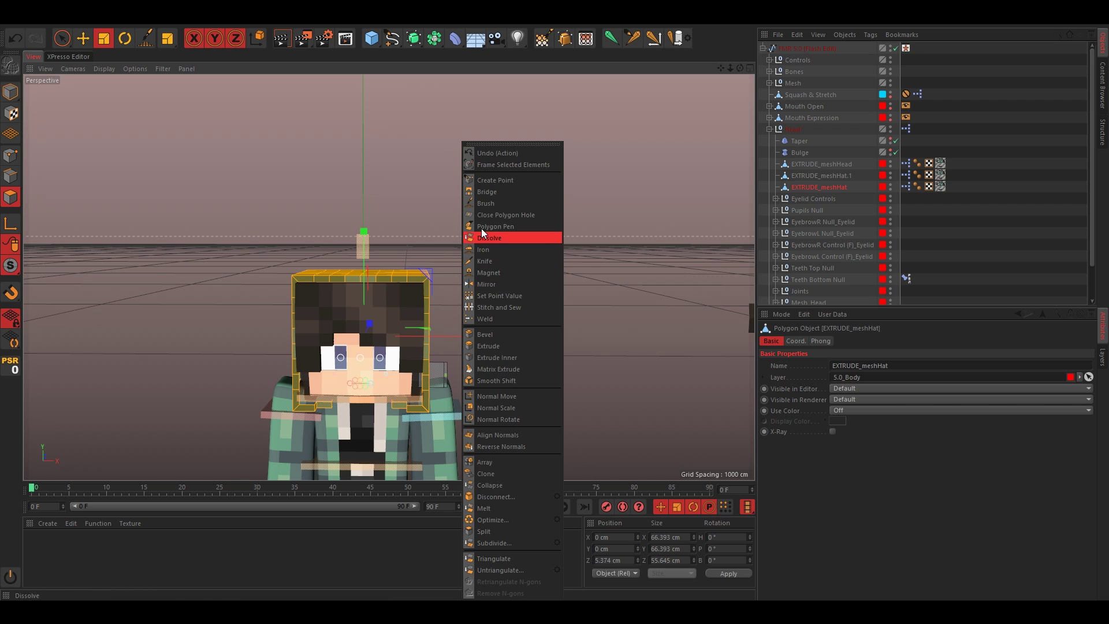
{"action": "left_click", "coordinate": [487, 204]}
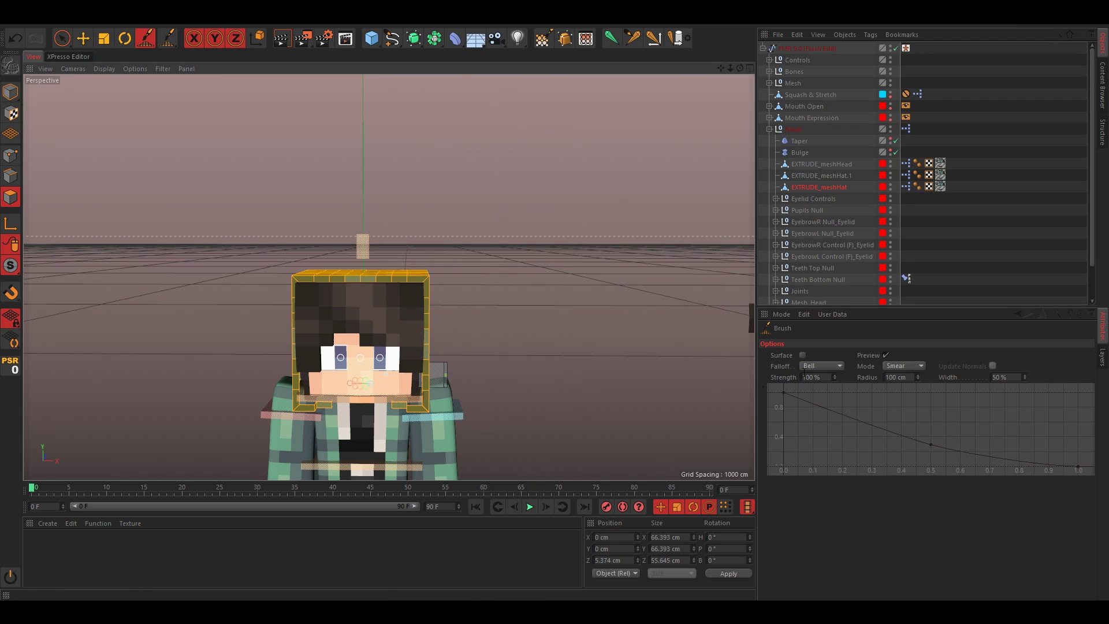
{"action": "double_click", "coordinate": [816, 377]}
{"action": "type", "text": "5"}
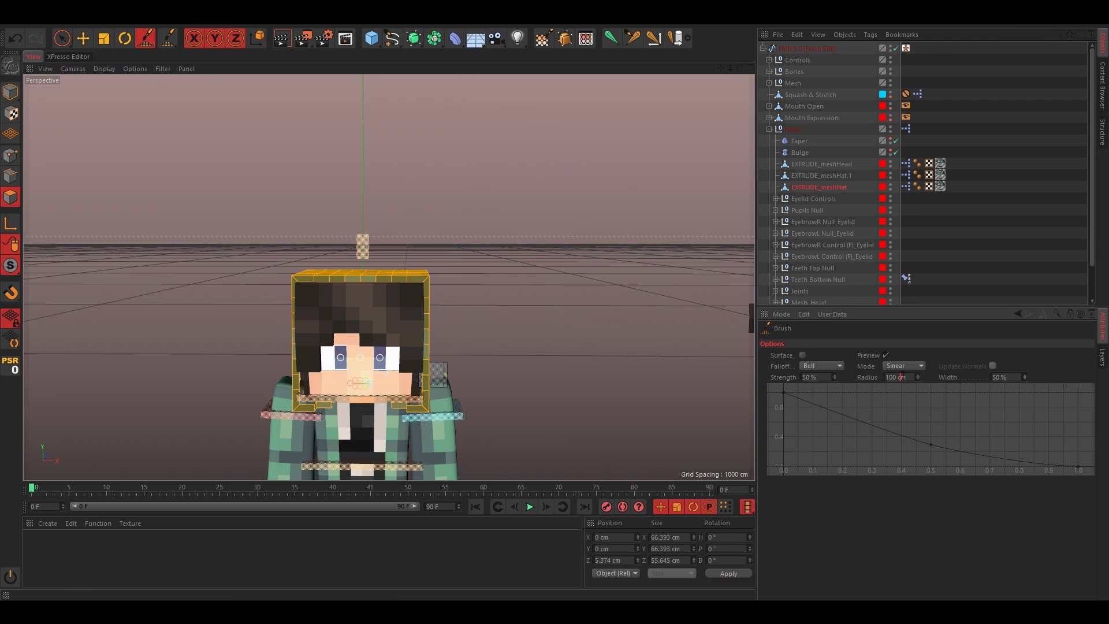
{"action": "type", "text": "0"}
{"action": "key", "text": "Return"}
{"action": "scroll", "coordinate": [269, 222], "scroll_direction": "up", "scroll_amount": 10}
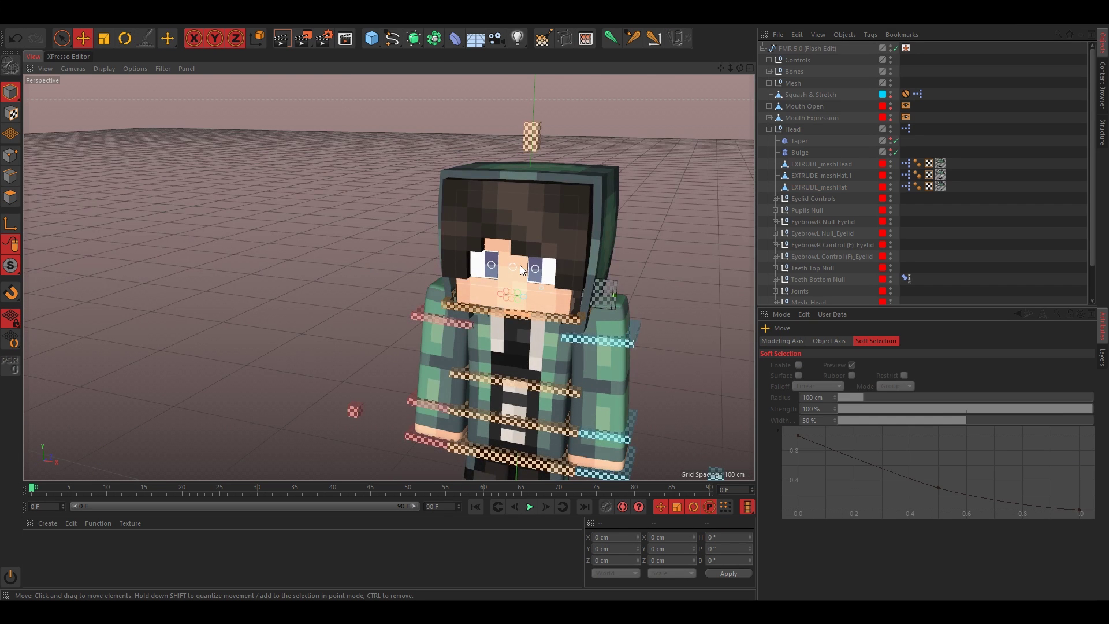
Select all polygons of the detached front hair mesh EXTRUDE_meshHat.1 for extruding.
{"action": "left_click_drag", "start_coordinate": [584, 265], "coordinate": [470, 218], "text": "alt"}
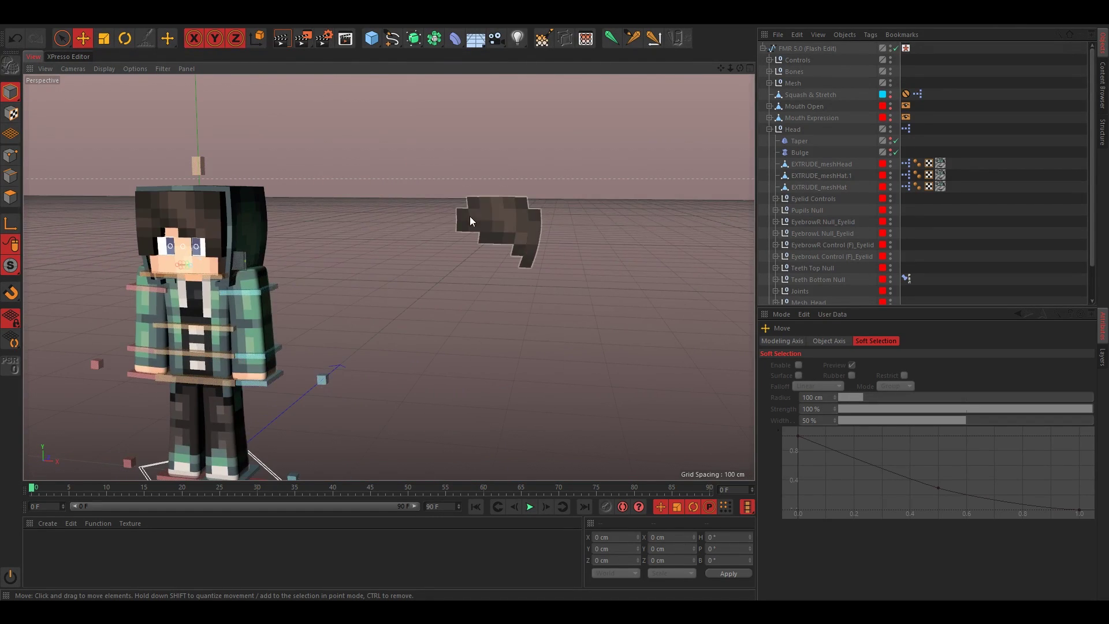
{"action": "left_click", "coordinate": [470, 218]}
{"action": "scroll", "coordinate": [471, 186], "scroll_direction": "up", "scroll_amount": 7}
{"action": "left_click_drag", "start_coordinate": [540, 231], "coordinate": [485, 266], "text": "alt"}
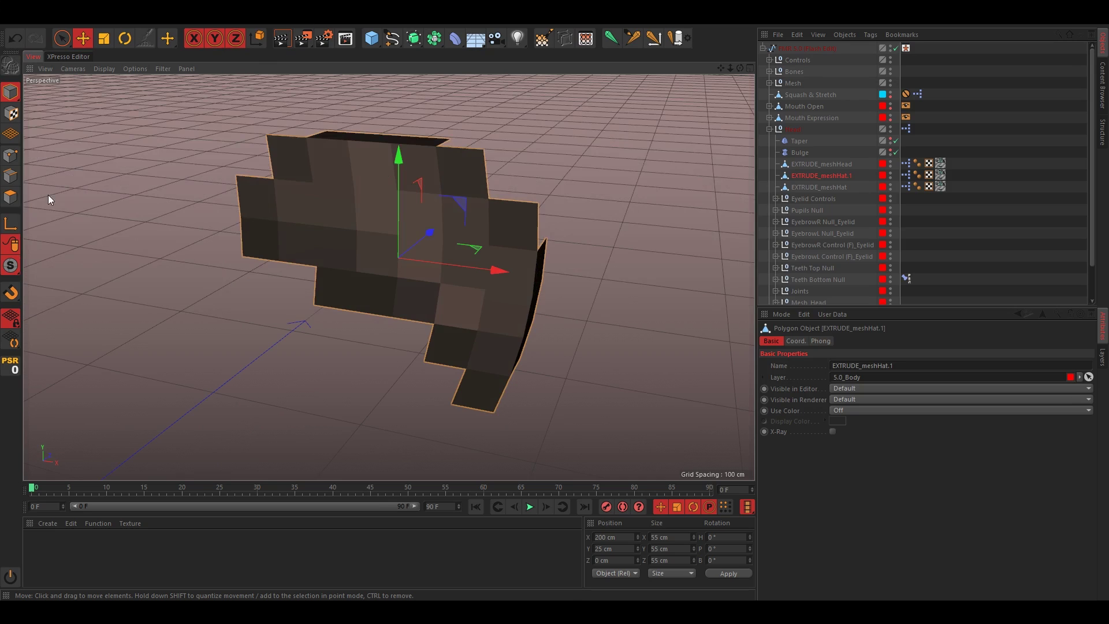
{"action": "left_click", "coordinate": [10, 197]}
{"action": "key", "text": "ctrl+a"}
{"action": "key", "text": "d"}
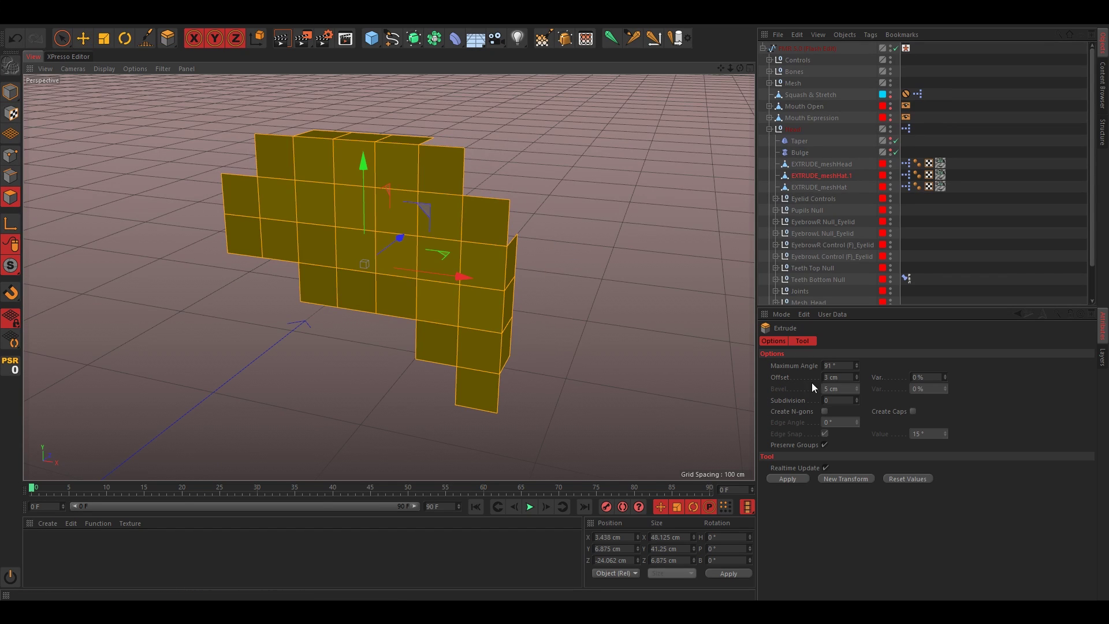
Try extruding all the hair's polygons together by 5 cm with a maximum angle of 91°, and undo it.
{"action": "double_click", "coordinate": [835, 377]}
{"action": "left_click", "coordinate": [798, 479]}
{"action": "left_click_drag", "start_coordinate": [674, 383], "coordinate": [476, 363], "text": "alt"}
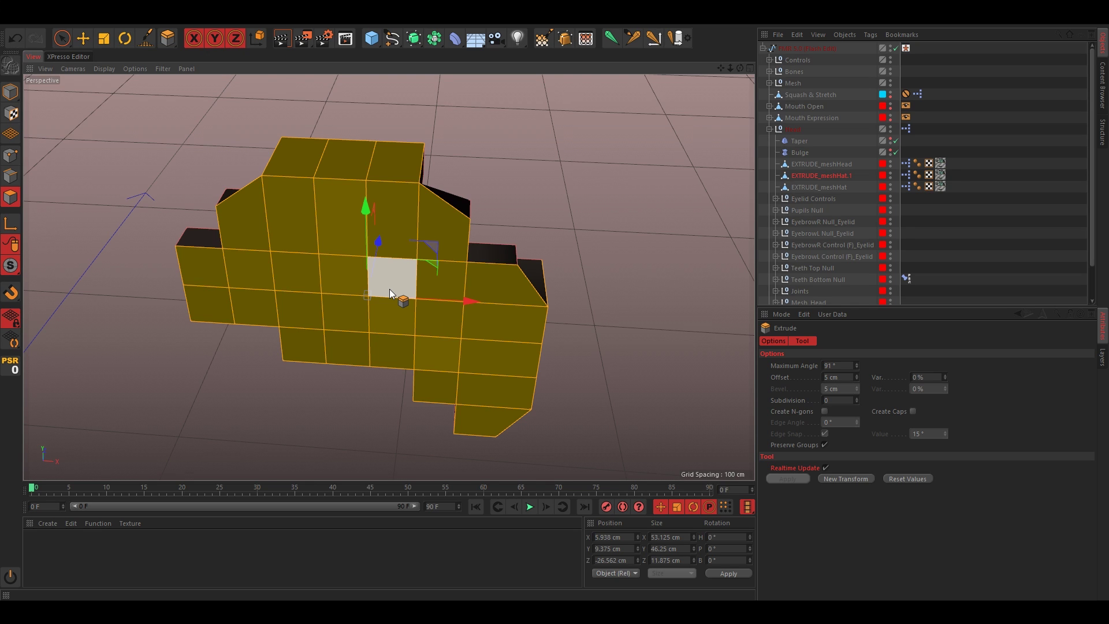
{"action": "key", "text": "ctrl+z"}
Deselect the hair's top and side polygons and extrude the remaining front-facing polygons by 5 cm.
{"action": "left_click", "coordinate": [50, 29]}
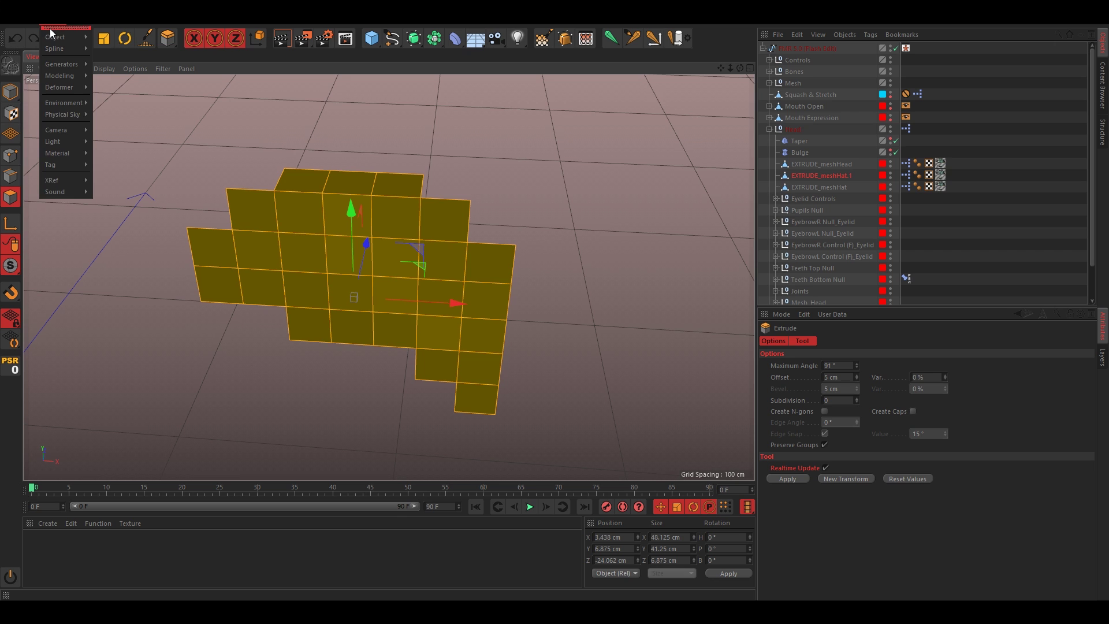
{"action": "left_click", "coordinate": [63, 38]}
{"action": "left_click_drag", "start_coordinate": [311, 178], "coordinate": [398, 186], "text": "ctrl"}
{"action": "left_click_drag", "start_coordinate": [447, 206], "coordinate": [382, 215], "text": "alt"}
{"action": "left_click_drag", "start_coordinate": [510, 328], "coordinate": [519, 421], "text": "ctrl"}
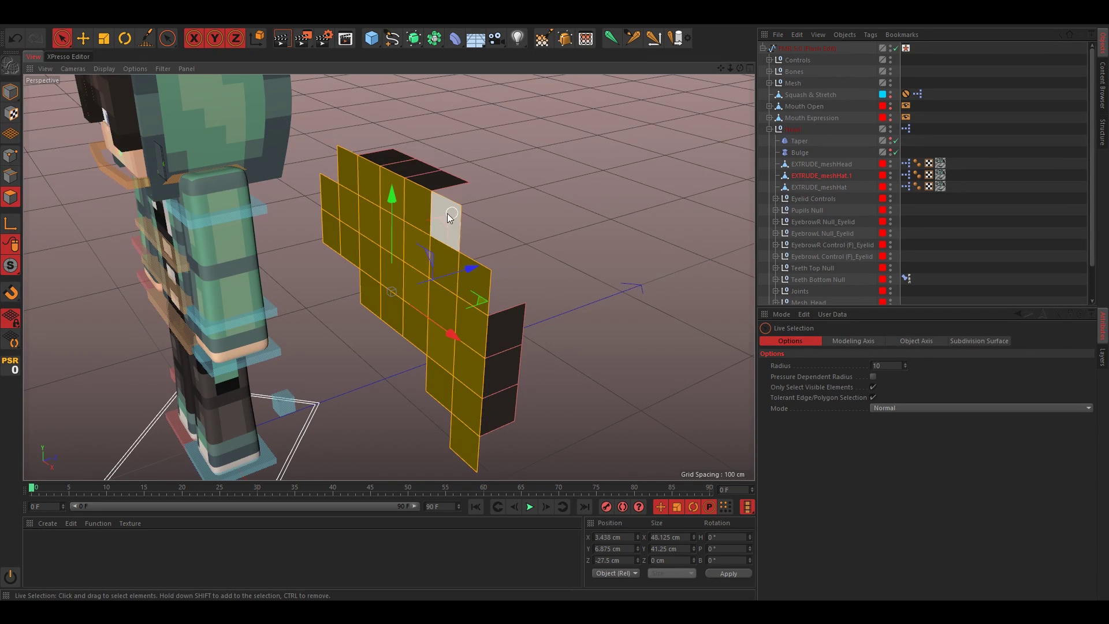
{"action": "key", "text": "d"}
{"action": "left_click", "coordinate": [788, 480]}
Select the hair's top and side polygons and extrude them by 5 cm with a maximum angle of 91°.
{"action": "left_click", "coordinate": [70, 42]}
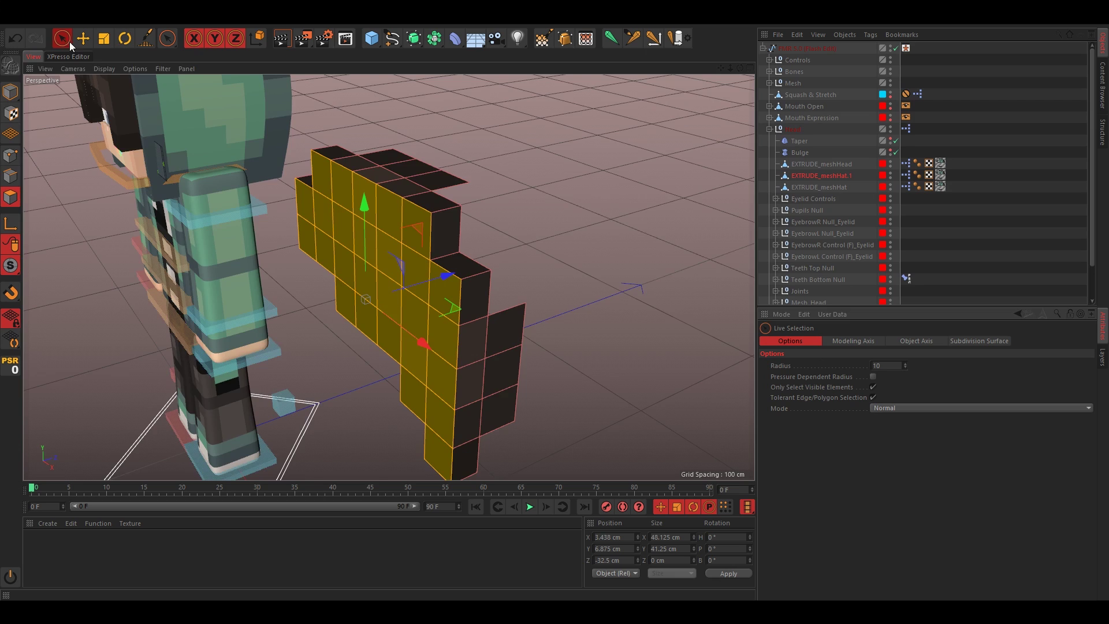
{"action": "mouse_move", "coordinate": [405, 156]}
{"action": "left_mouse_down", "text": "alt"}
{"action": "mouse_move", "coordinate": [421, 185]}
{"action": "mouse_move", "coordinate": [388, 166]}
{"action": "left_mouse_up", "text": "alt"}
{"action": "left_click_drag", "start_coordinate": [540, 281], "coordinate": [514, 289], "text": "alt"}
{"action": "mouse_move", "coordinate": [478, 294]}
{"action": "left_mouse_down", "text": "shift"}
{"action": "mouse_move", "coordinate": [445, 357]}
{"action": "mouse_move", "coordinate": [531, 311]}
{"action": "mouse_move", "coordinate": [414, 231]}
{"action": "mouse_move", "coordinate": [468, 245]}
{"action": "mouse_move", "coordinate": [379, 240]}
{"action": "mouse_move", "coordinate": [475, 237]}
{"action": "mouse_move", "coordinate": [474, 212]}
{"action": "left_mouse_up", "text": "shift"}
{"action": "key", "text": "d"}
{"action": "left_click", "coordinate": [788, 479]}
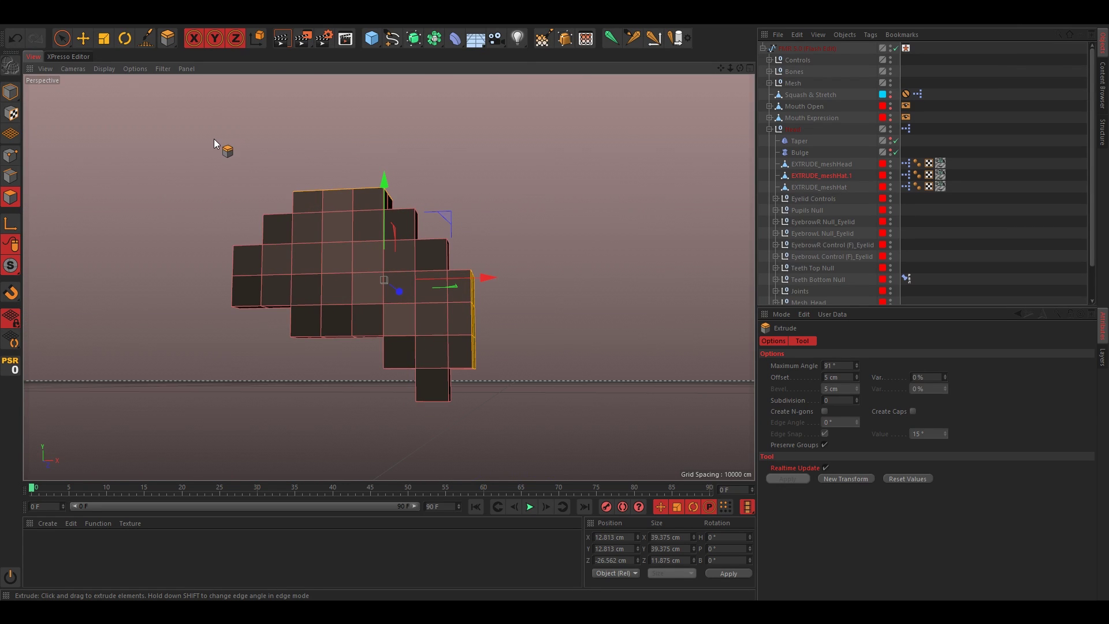
Select a stepped patch of polygons in the middle of the hair's front and extrude it by 2 cm.
{"action": "left_click", "coordinate": [60, 40]}
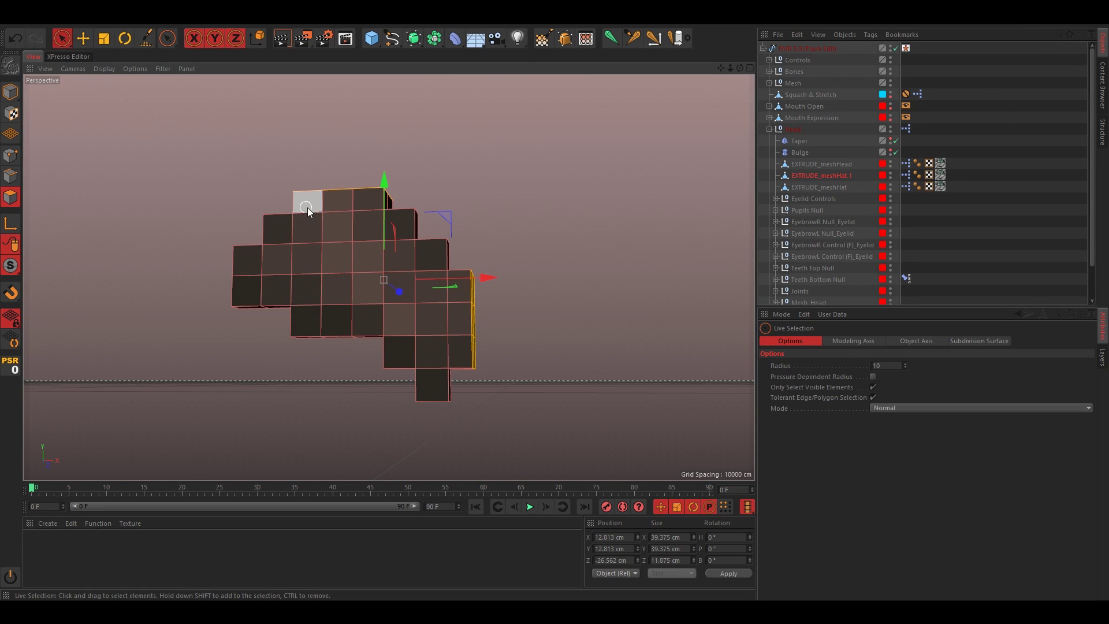
{"action": "scroll", "coordinate": [308, 212], "scroll_direction": "up", "scroll_amount": 2}
{"action": "mouse_move", "coordinate": [307, 198]}
{"action": "left_mouse_down"}
{"action": "mouse_move", "coordinate": [307, 248]}
{"action": "mouse_move", "coordinate": [329, 218]}
{"action": "mouse_move", "coordinate": [358, 225]}
{"action": "left_mouse_up"}
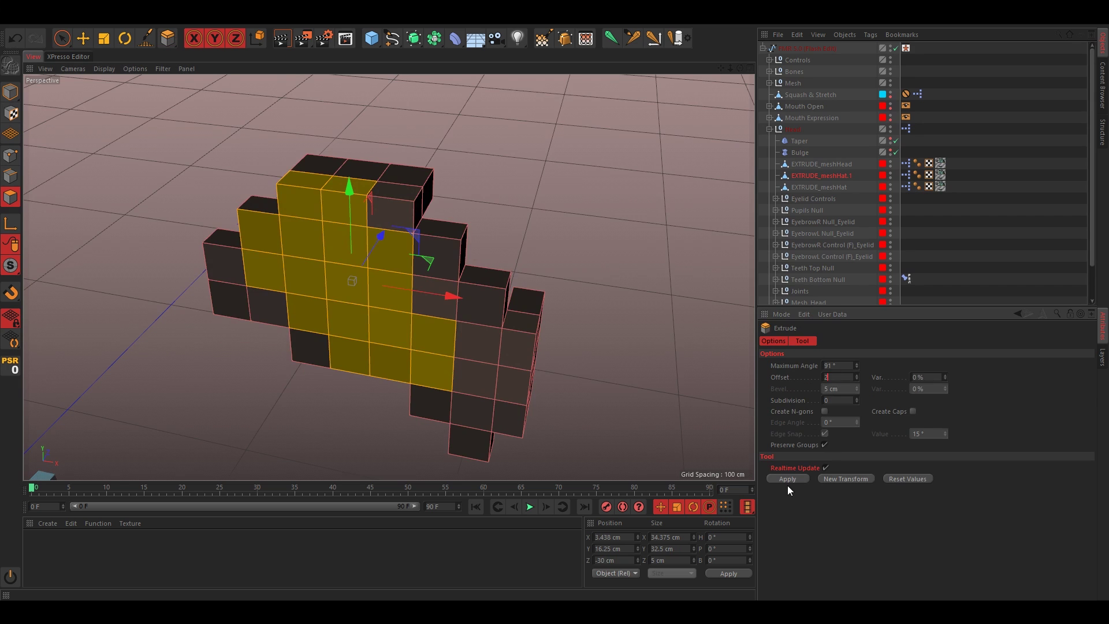
{"action": "left_click", "coordinate": [785, 480]}
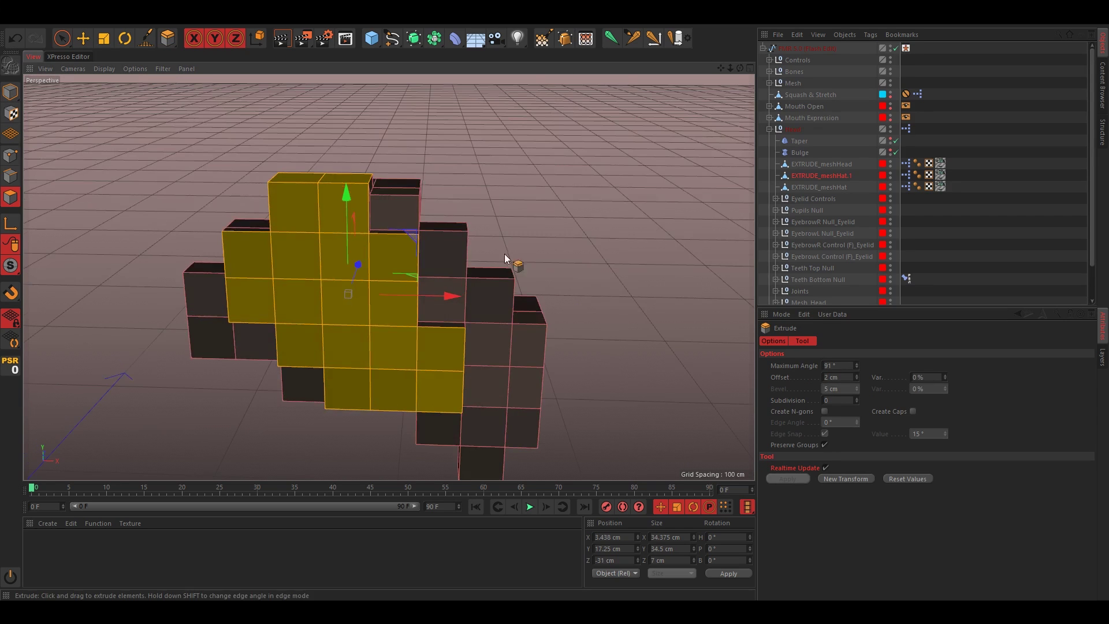
Select a smaller patch of polygons at the hair's upper front and start Extrude with a 2 cm offset.
{"action": "left_click", "coordinate": [62, 39]}
{"action": "left_click_drag", "start_coordinate": [280, 234], "coordinate": [281, 193], "text": "alt"}
{"action": "mouse_move", "coordinate": [292, 254]}
{"action": "left_mouse_down"}
{"action": "mouse_move", "coordinate": [306, 287]}
{"action": "mouse_move", "coordinate": [323, 248]}
{"action": "left_mouse_up"}
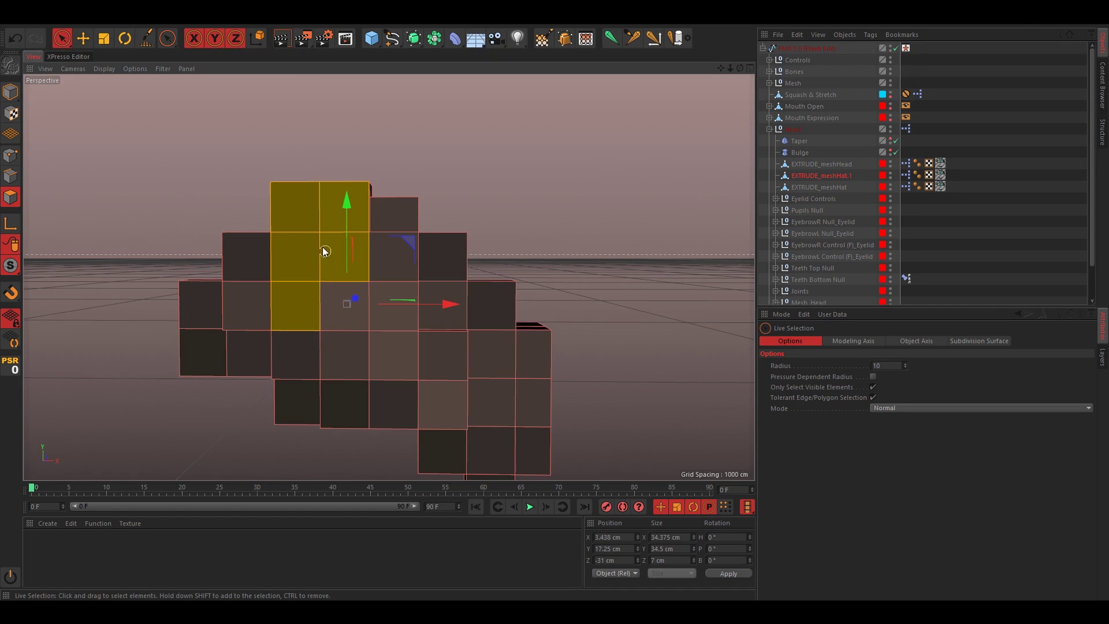
{"action": "key", "text": "d"}
{"action": "left_click_drag", "start_coordinate": [562, 409], "coordinate": [609, 309], "text": "alt"}
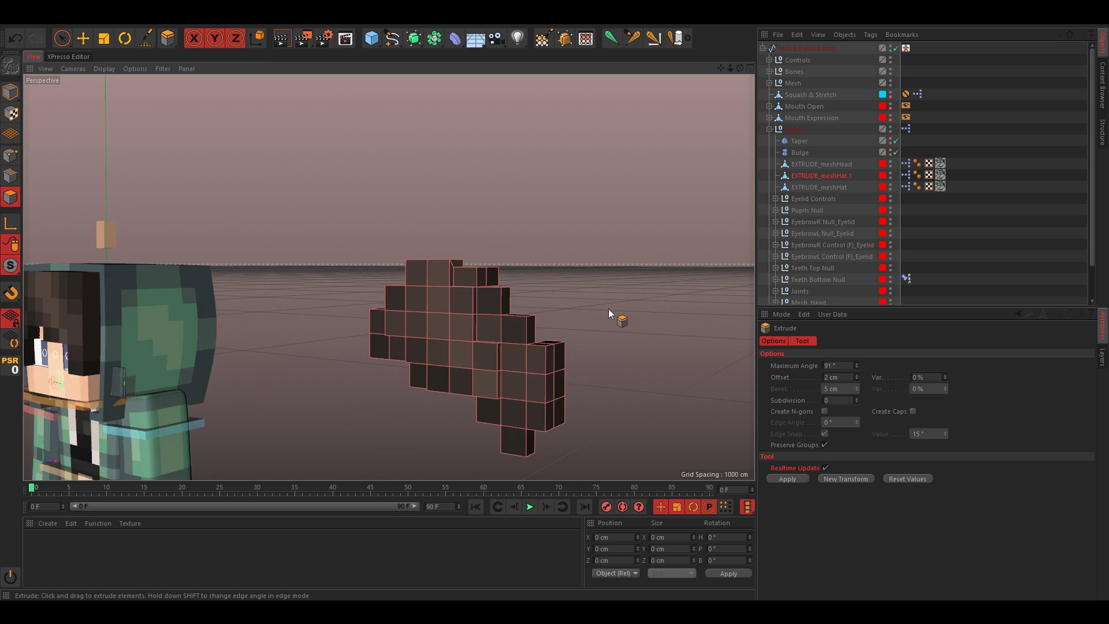
Move the extruded front hair as a whole object back onto the character's head at X 0 cm.
{"action": "left_click", "coordinate": [11, 92]}
{"action": "left_click", "coordinate": [77, 41]}
{"action": "middle_click_drag", "start_coordinate": [587, 349], "coordinate": [718, 341], "text": "alt"}
{"action": "left_click_drag", "start_coordinate": [605, 366], "coordinate": [194, 370]}
{"action": "scroll", "coordinate": [193, 370], "scroll_direction": "up", "scroll_amount": 3}
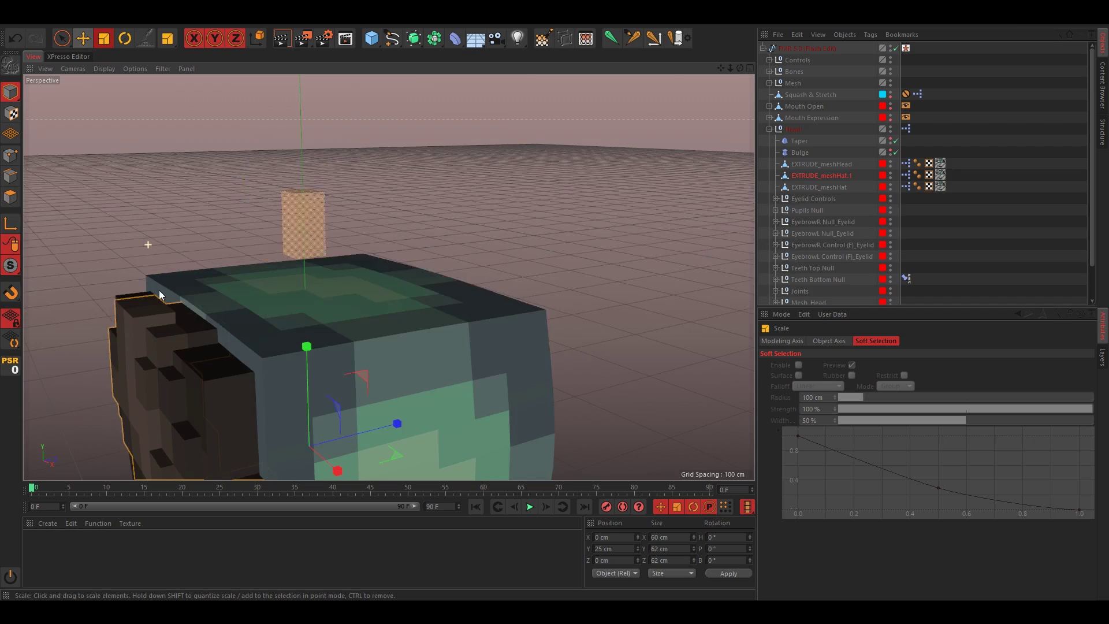
{"action": "left_click_drag", "start_coordinate": [159, 290], "coordinate": [202, 352], "text": "alt"}
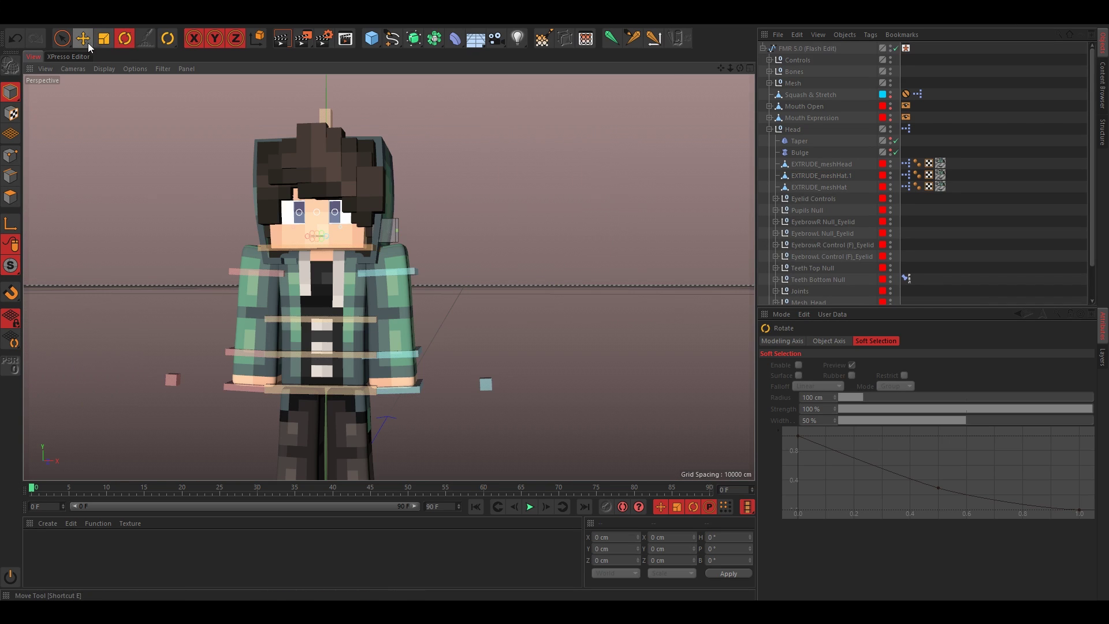
Collapse the Head group, try posing the left arm by moving its goalArmL_L control, and undo the move.
{"action": "left_click", "coordinate": [86, 42]}
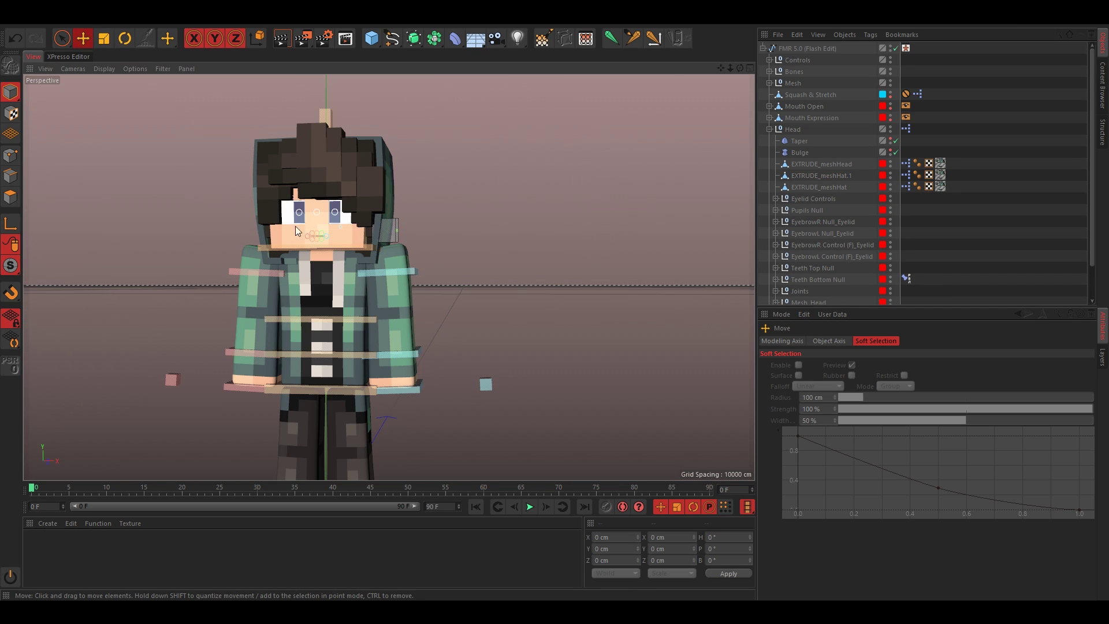
{"action": "left_click", "coordinate": [394, 314]}
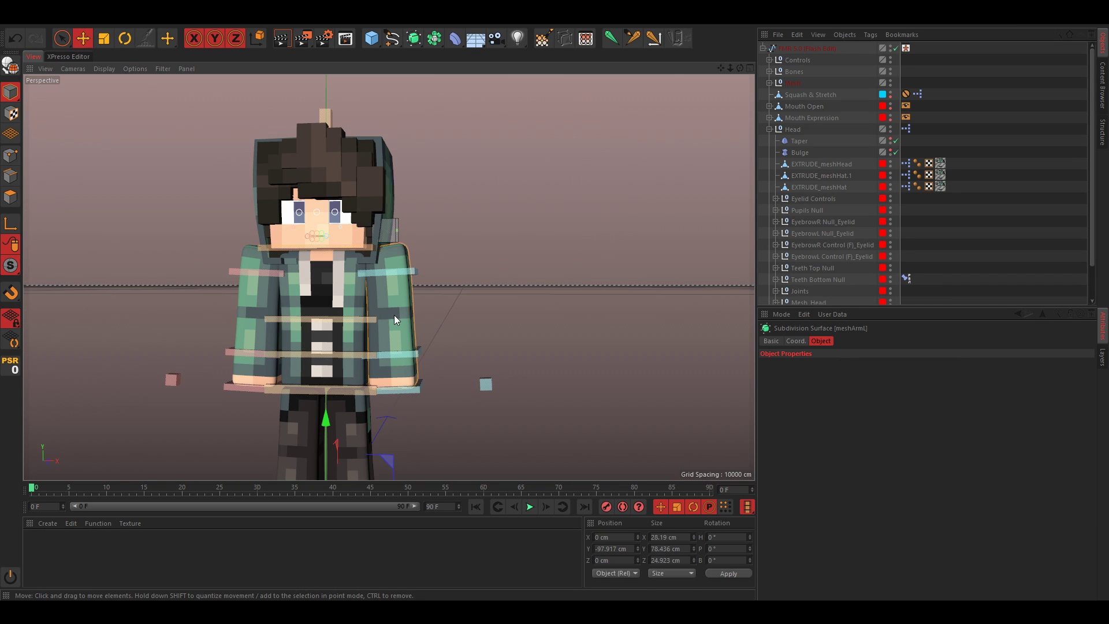
{"action": "left_click", "coordinate": [769, 129]}
{"action": "left_click", "coordinate": [384, 389]}
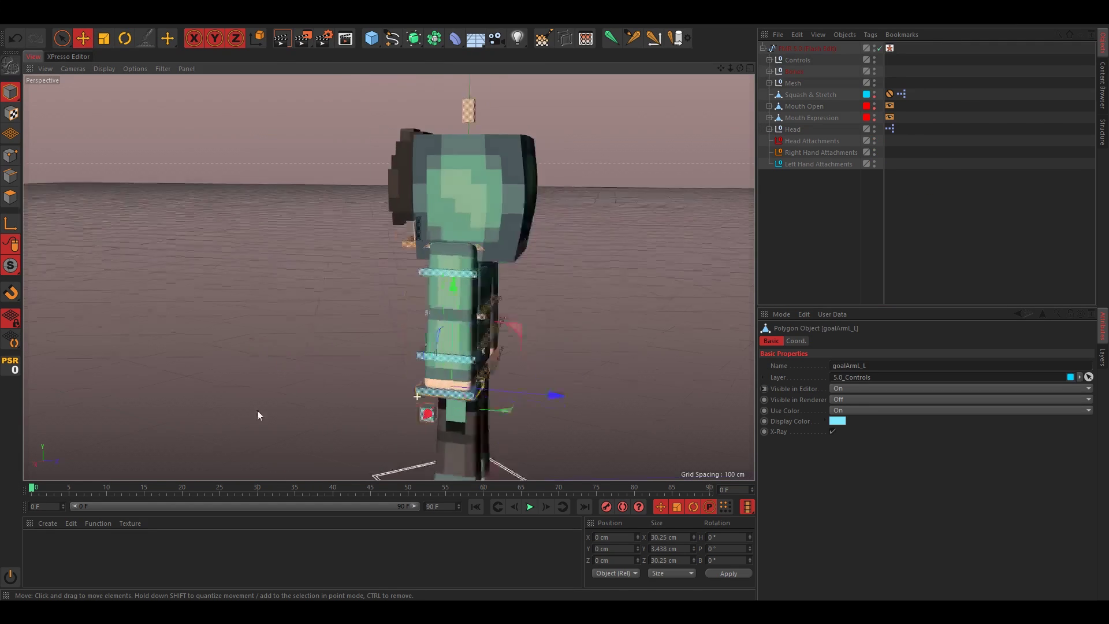
{"action": "left_click_drag", "start_coordinate": [257, 410], "coordinate": [231, 410], "text": "alt"}
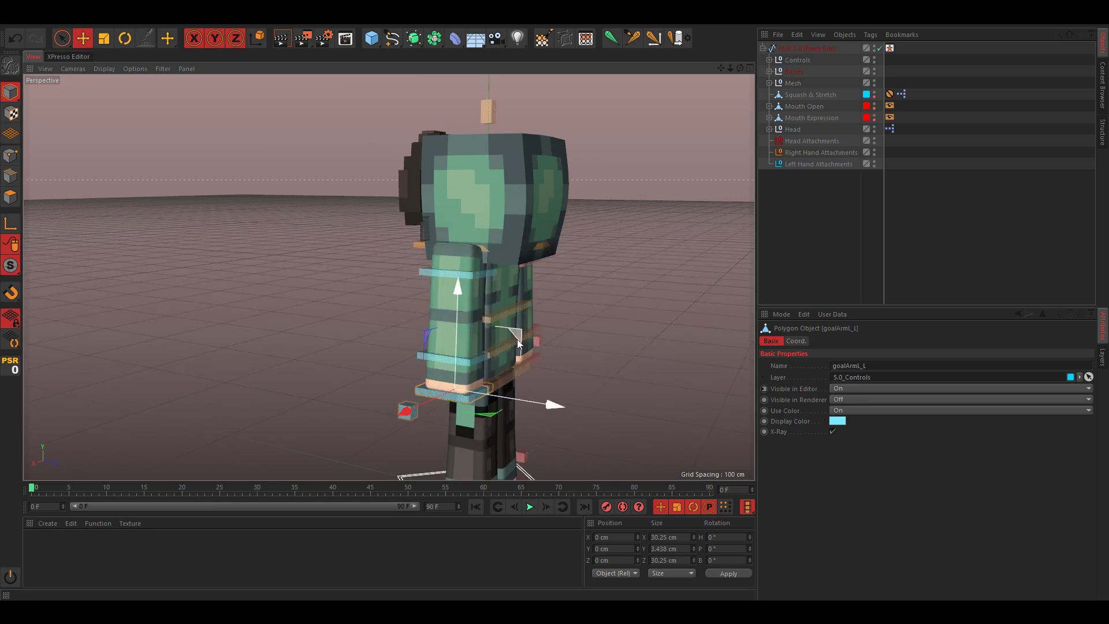
{"action": "left_click_drag", "start_coordinate": [512, 334], "coordinate": [465, 293]}
{"action": "left_click_drag", "start_coordinate": [465, 294], "coordinate": [518, 254], "text": "alt"}
{"action": "key", "text": "ctrl+z"}
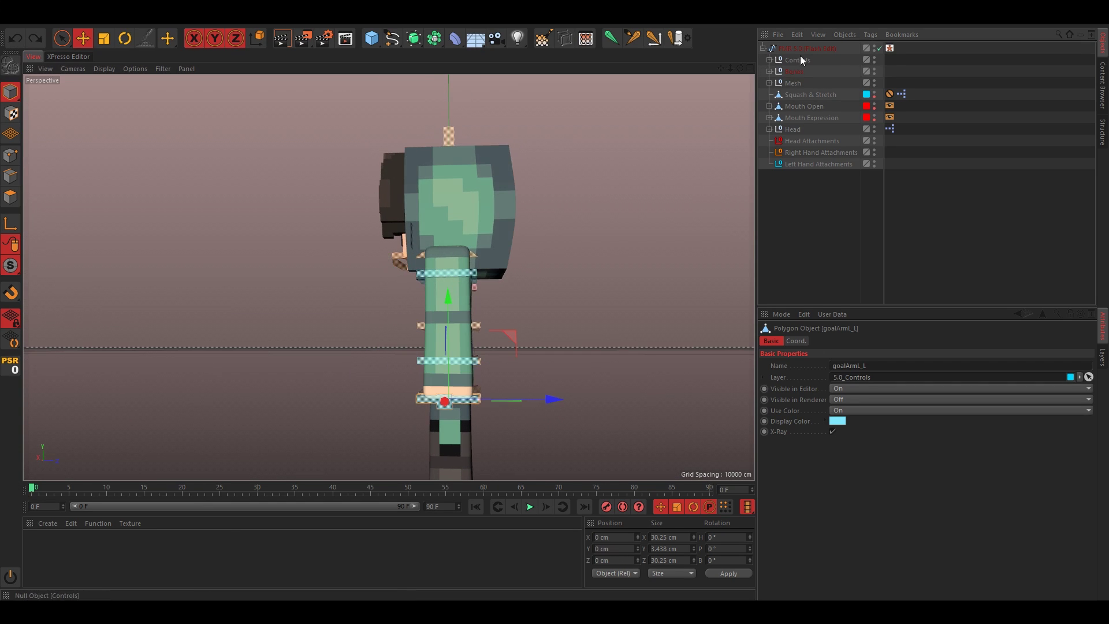
Try disabling Smooth Bend for the rig's arms and legs in its 5.0 NEW options, and enable it again for all four limbs.
{"action": "left_click", "coordinate": [803, 49]}
{"action": "left_click", "coordinate": [953, 340]}
{"action": "left_click", "coordinate": [983, 341]}
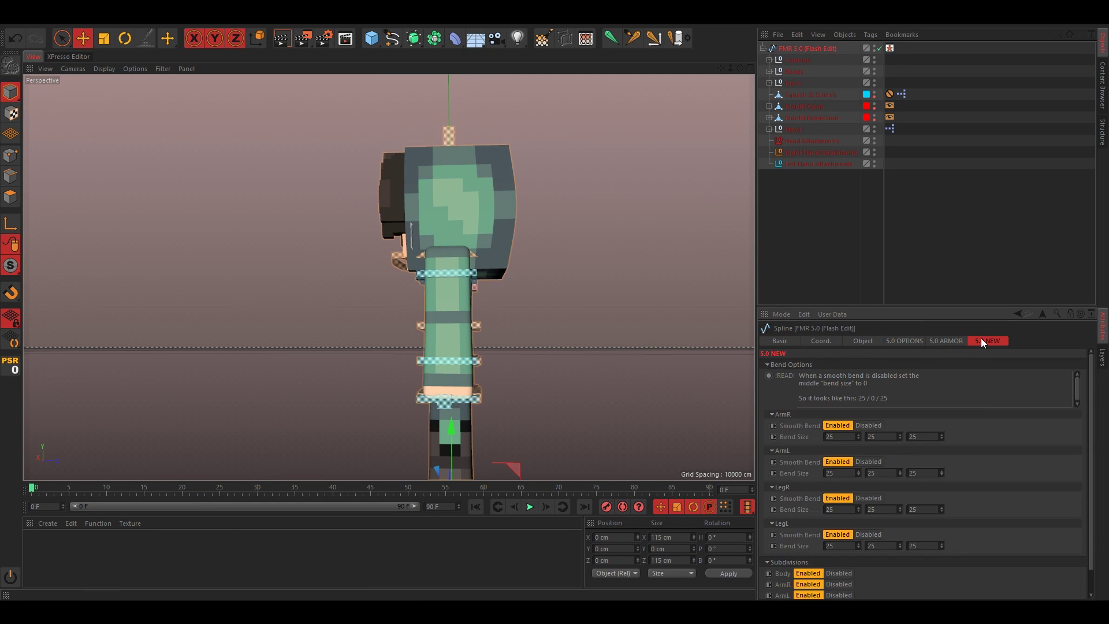
{"action": "left_click", "coordinate": [869, 425]}
{"action": "left_click", "coordinate": [867, 461]}
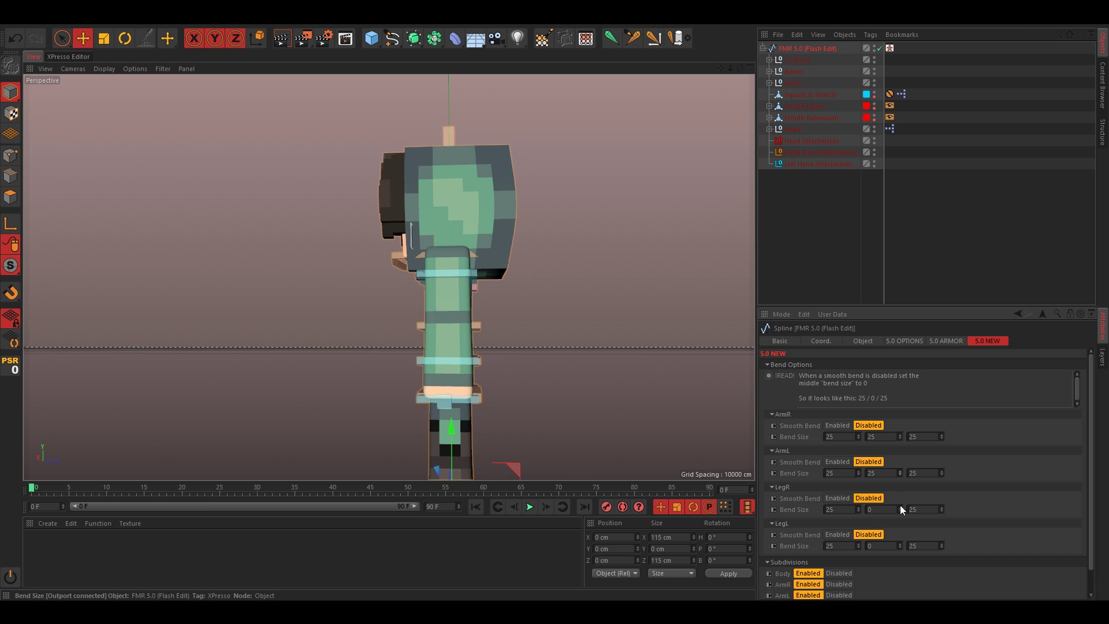
{"action": "left_click", "coordinate": [838, 534]}
{"action": "left_click", "coordinate": [837, 497]}
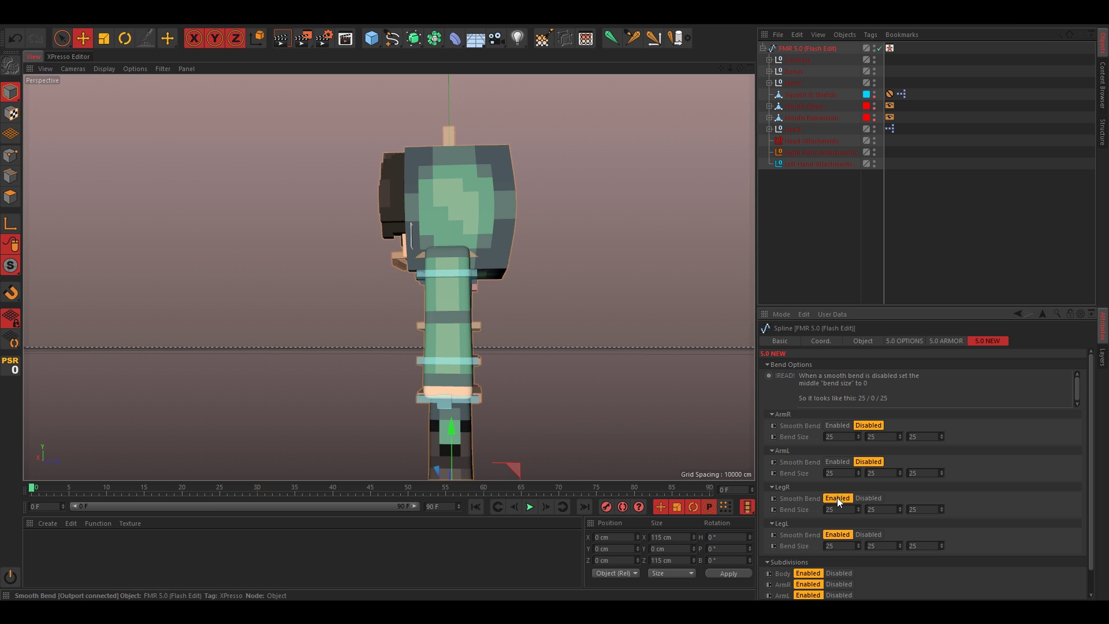
{"action": "left_click", "coordinate": [836, 425]}
{"action": "left_click_drag", "start_coordinate": [487, 409], "coordinate": [539, 397], "text": "alt"}
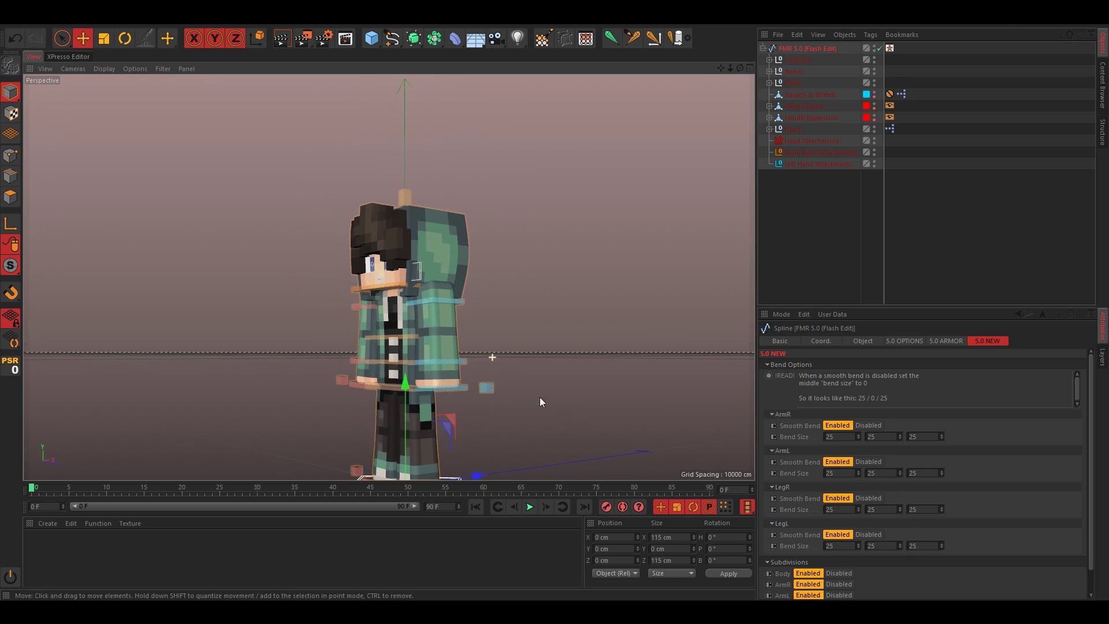
Try disabling the subdivisions of ArmR and ArmL in the rig options, and enable them again.
{"action": "scroll", "coordinate": [808, 546], "scroll_direction": "down", "scroll_amount": 1}
{"action": "left_click", "coordinate": [838, 559]}
{"action": "left_click", "coordinate": [839, 569]}
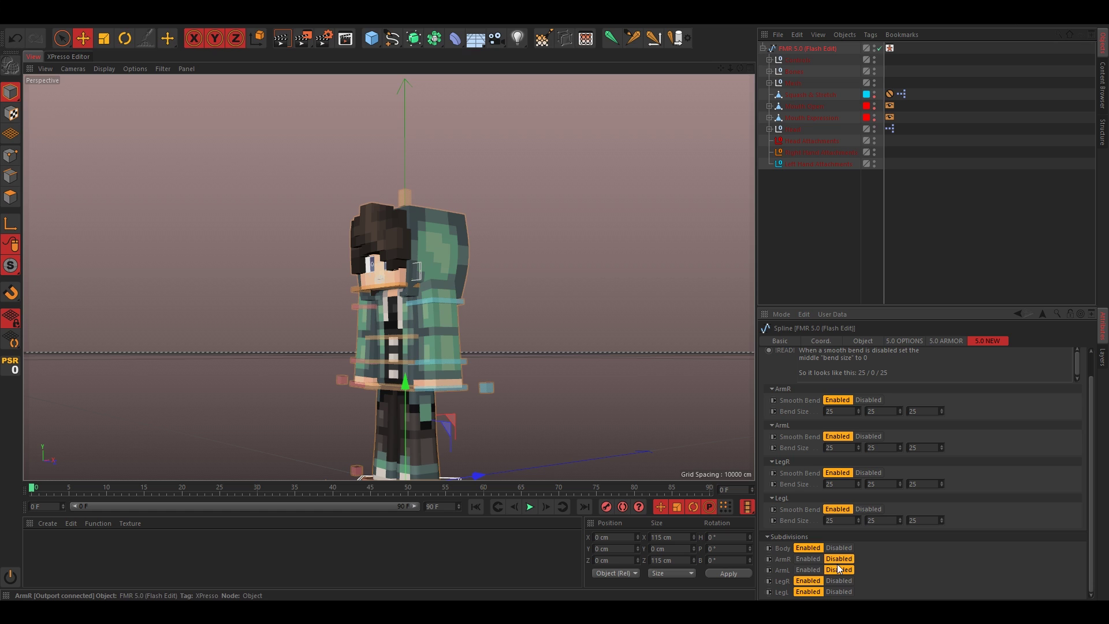
{"action": "left_click", "coordinate": [807, 569]}
{"action": "left_click_drag", "start_coordinate": [382, 372], "coordinate": [466, 362], "text": "alt"}
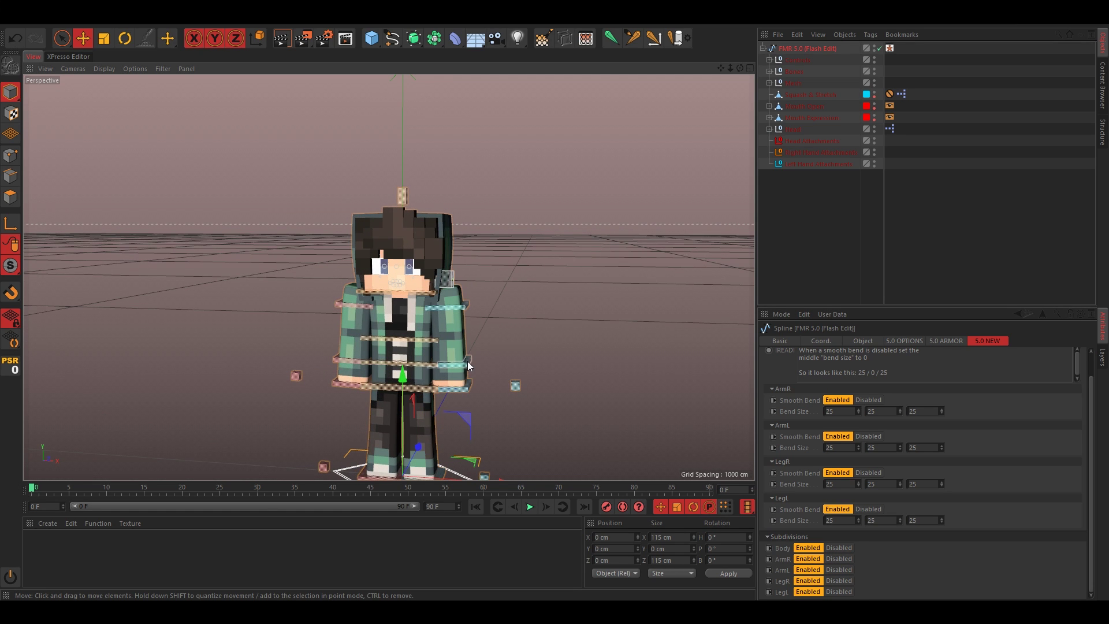
Select the meshArmR and meshArmL polygon objects nested inside their subdivision surfaces in the rig's Mesh group.
{"action": "left_click", "coordinate": [468, 360]}
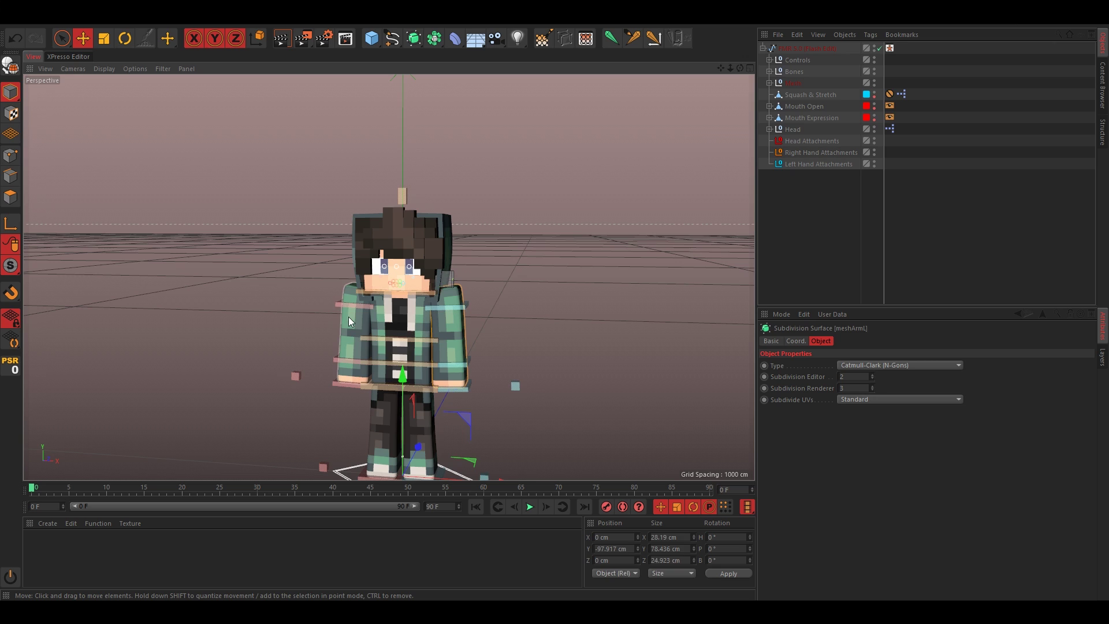
{"action": "scroll", "coordinate": [376, 333], "scroll_direction": "up", "scroll_amount": 3}
{"action": "left_click", "coordinate": [769, 83]}
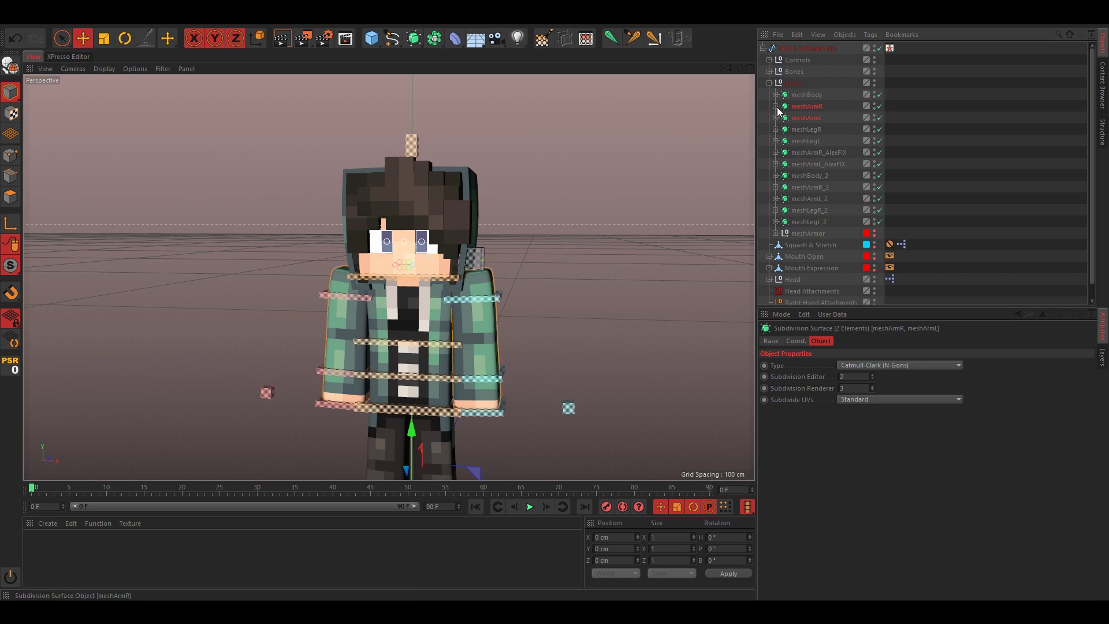
{"action": "left_click", "coordinate": [776, 106]}
{"action": "left_click", "coordinate": [775, 130]}
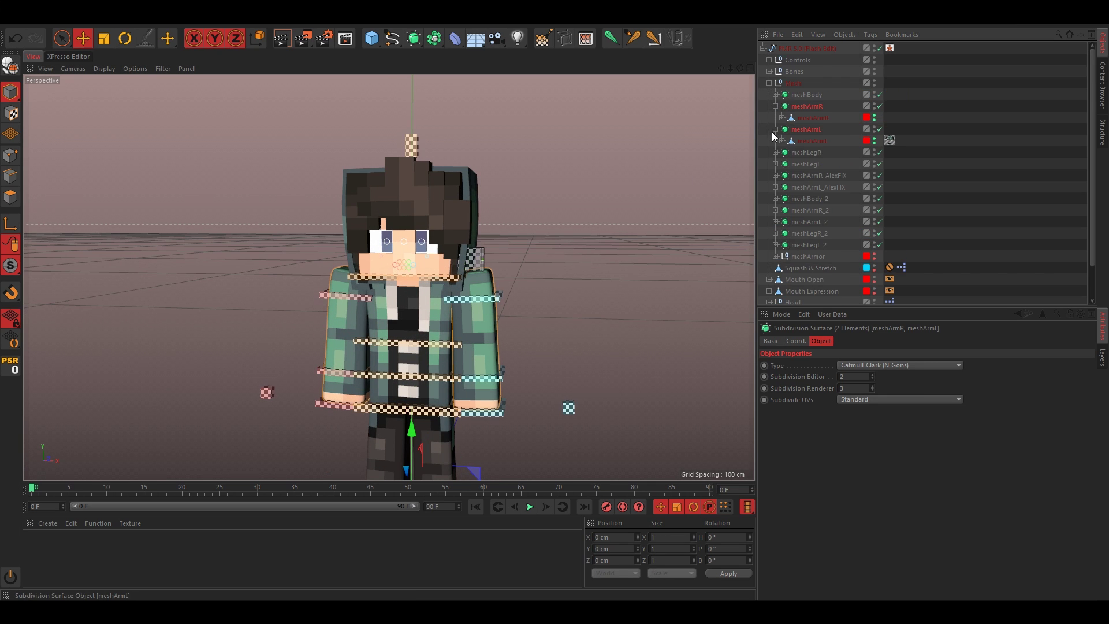
{"action": "left_click", "coordinate": [806, 141]}
{"action": "left_click", "coordinate": [813, 118], "text": "ctrl"}
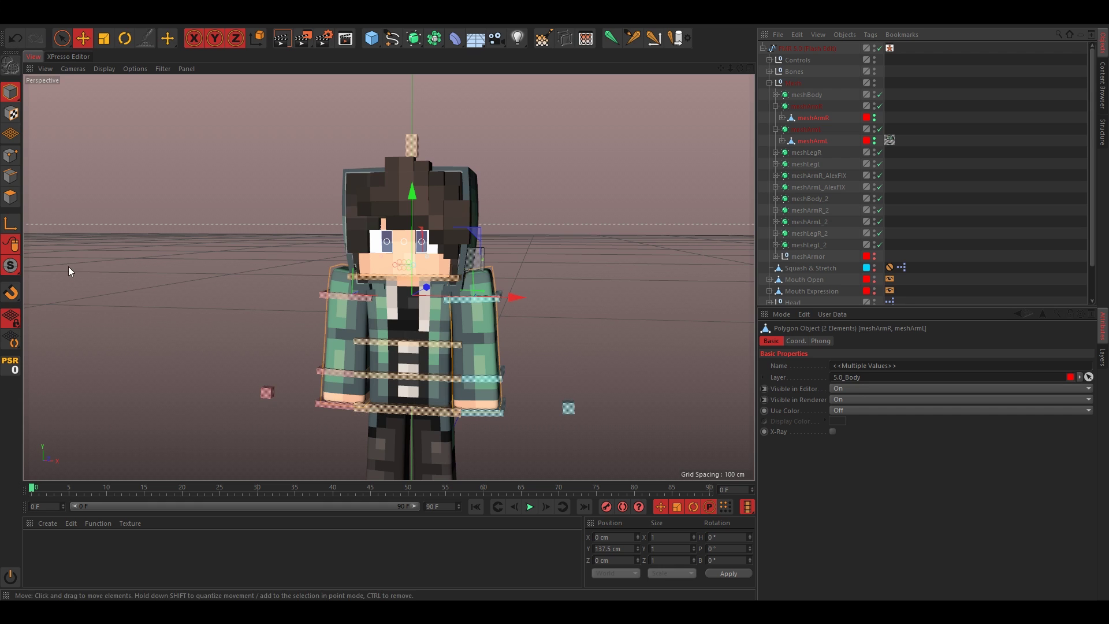
Try extruding all polygons of both arm meshes outward, and undo the extrusion.
{"action": "scroll", "coordinate": [452, 407], "scroll_direction": "up", "scroll_amount": 5}
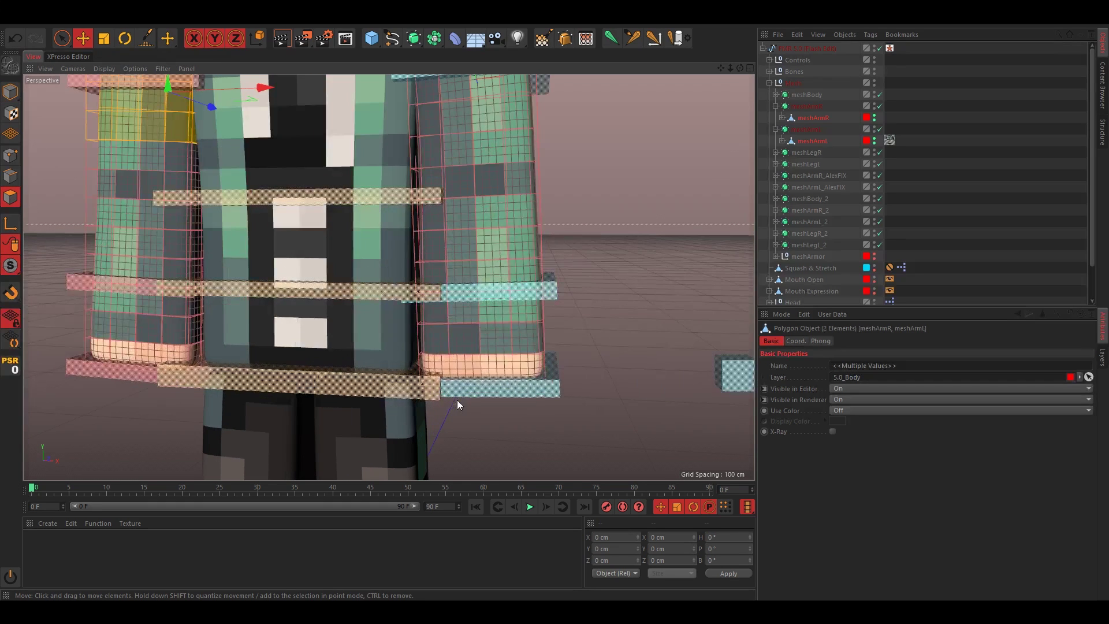
{"action": "key", "text": "u"}
{"action": "key", "text": "l"}
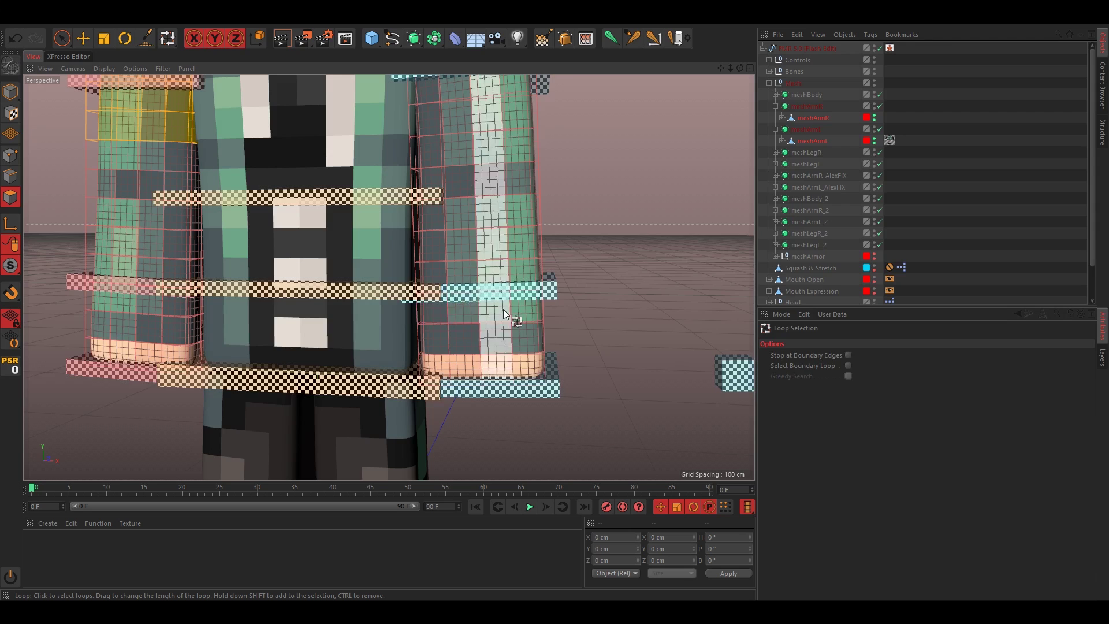
{"action": "scroll", "coordinate": [520, 329], "scroll_direction": "down", "scroll_amount": 3}
{"action": "key", "text": "ctrl+a"}
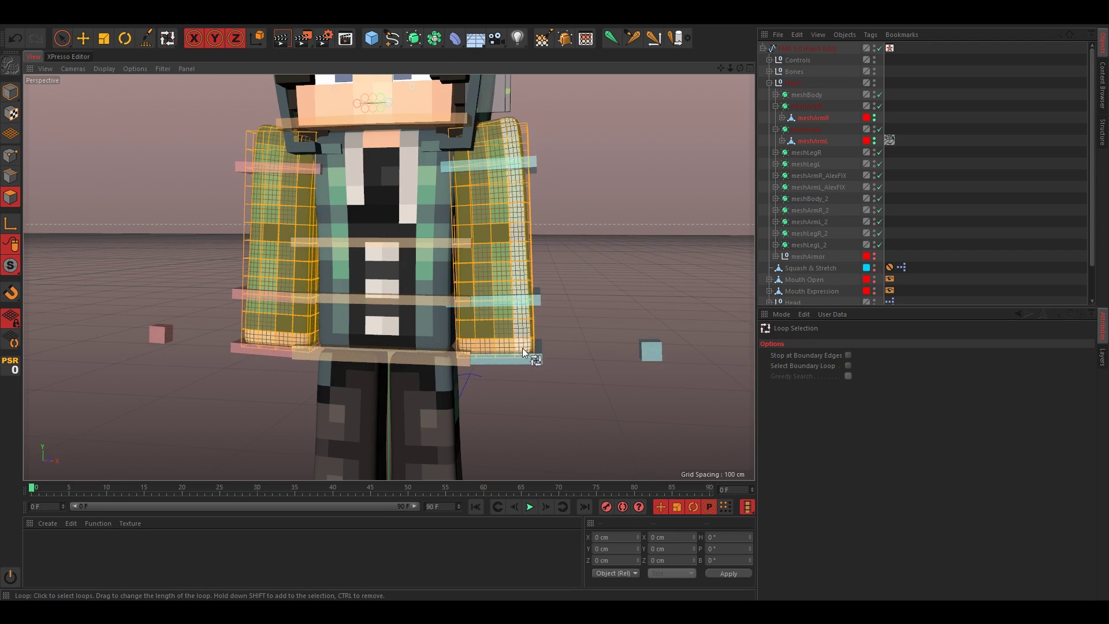
{"action": "key", "text": "d"}
{"action": "mouse_move", "coordinate": [522, 348]}
{"action": "left_mouse_down"}
{"action": "mouse_move", "coordinate": [548, 348]}
{"action": "mouse_move", "coordinate": [519, 349]}
{"action": "mouse_move", "coordinate": [542, 327]}
{"action": "left_mouse_up"}
{"action": "key", "text": "space"}
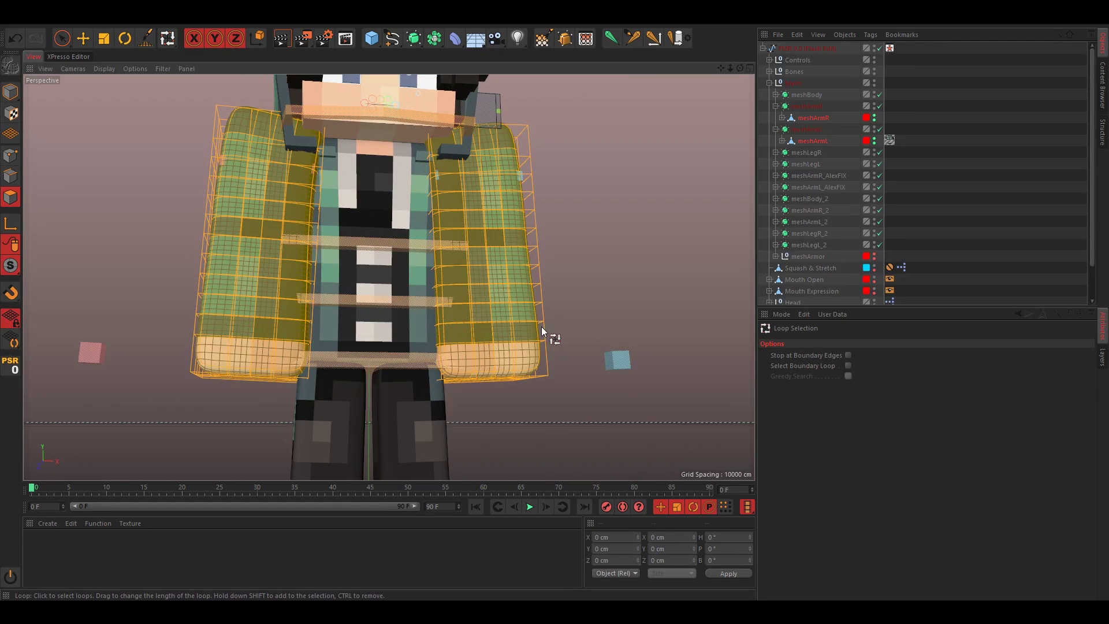
{"action": "key", "text": "ctrl+z"}
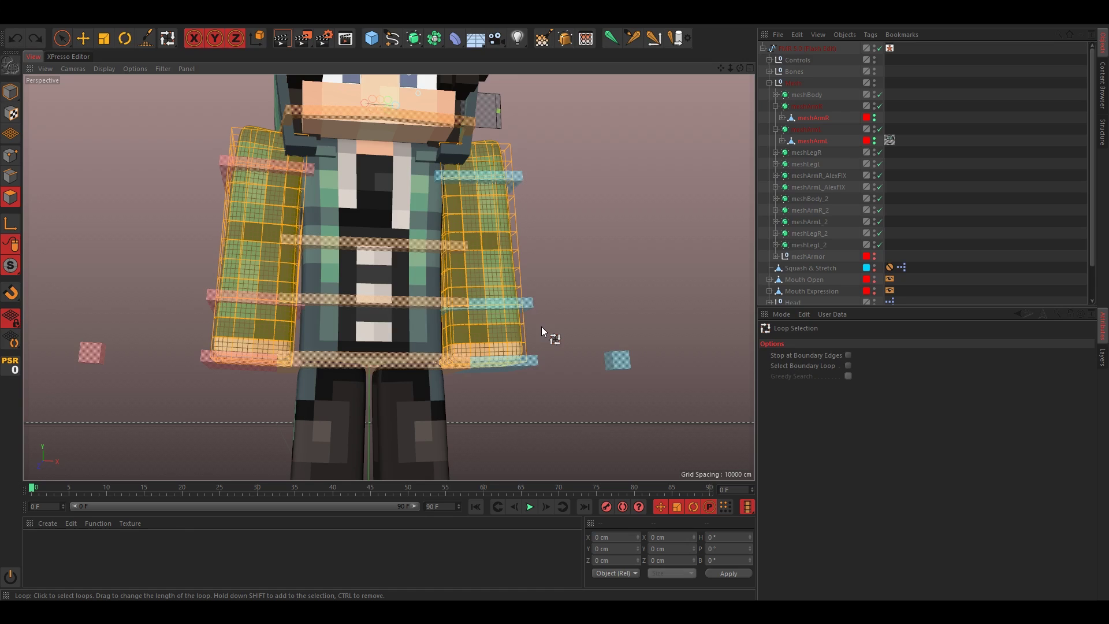
Loop-select the sleeve ring just above the hand on both arms and extrude it by 1.5 cm to form cuffs.
{"action": "left_click", "coordinate": [498, 334]}
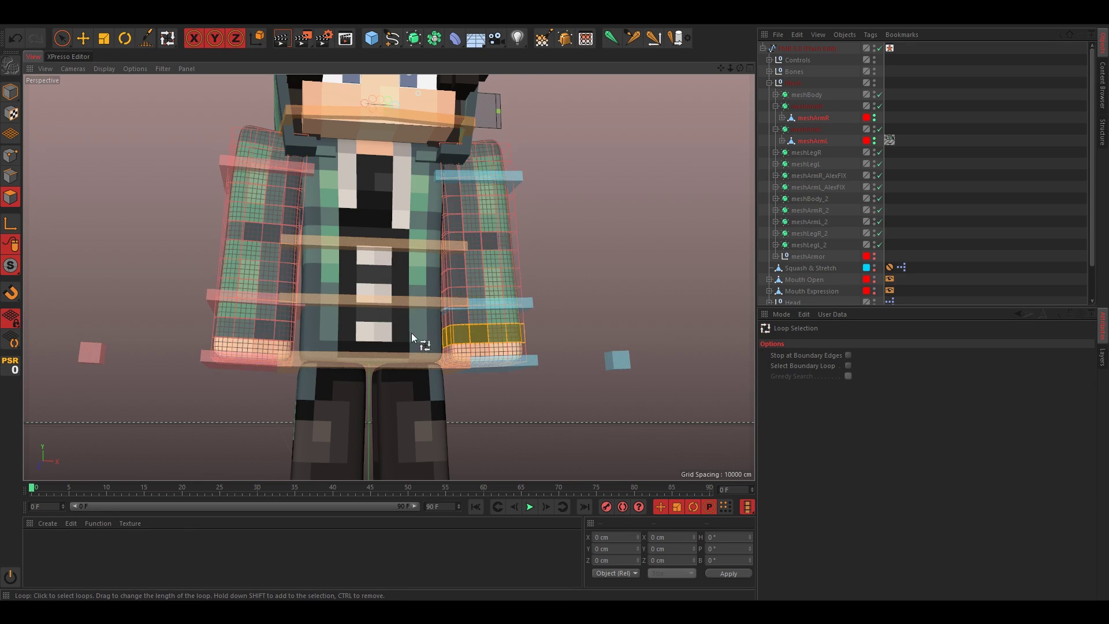
{"action": "left_click_drag", "start_coordinate": [499, 346], "coordinate": [494, 360], "text": "alt"}
{"action": "left_click", "coordinate": [289, 338], "text": "shift"}
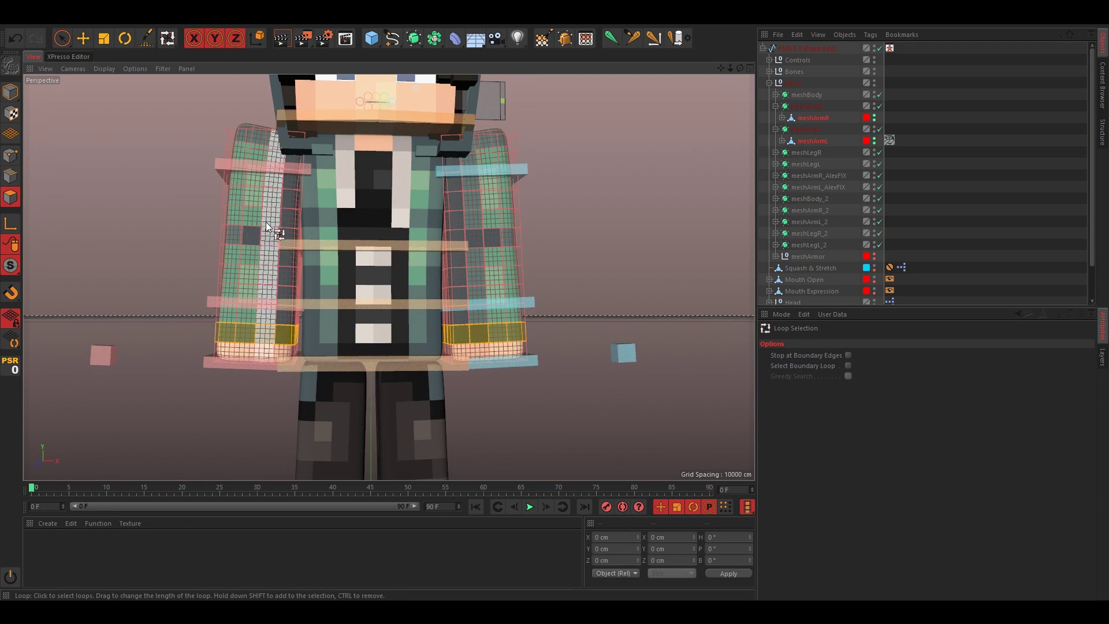
{"action": "left_click_drag", "start_coordinate": [290, 338], "coordinate": [266, 223], "text": "alt"}
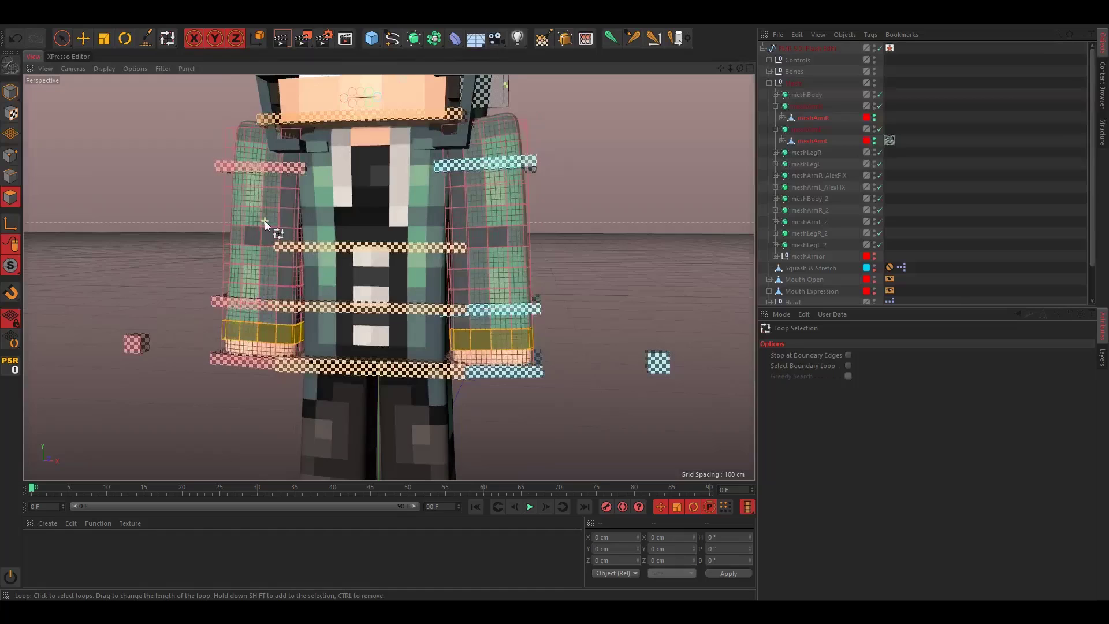
{"action": "key", "text": "d"}
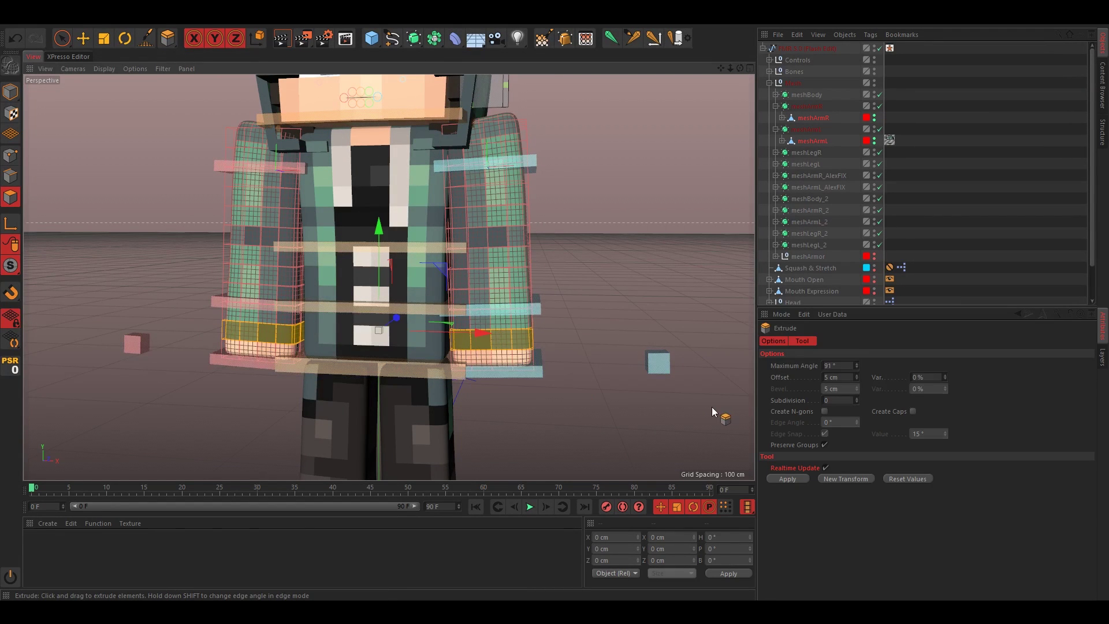
{"action": "left_click", "coordinate": [832, 377]}
{"action": "type", "text": "1.5"}
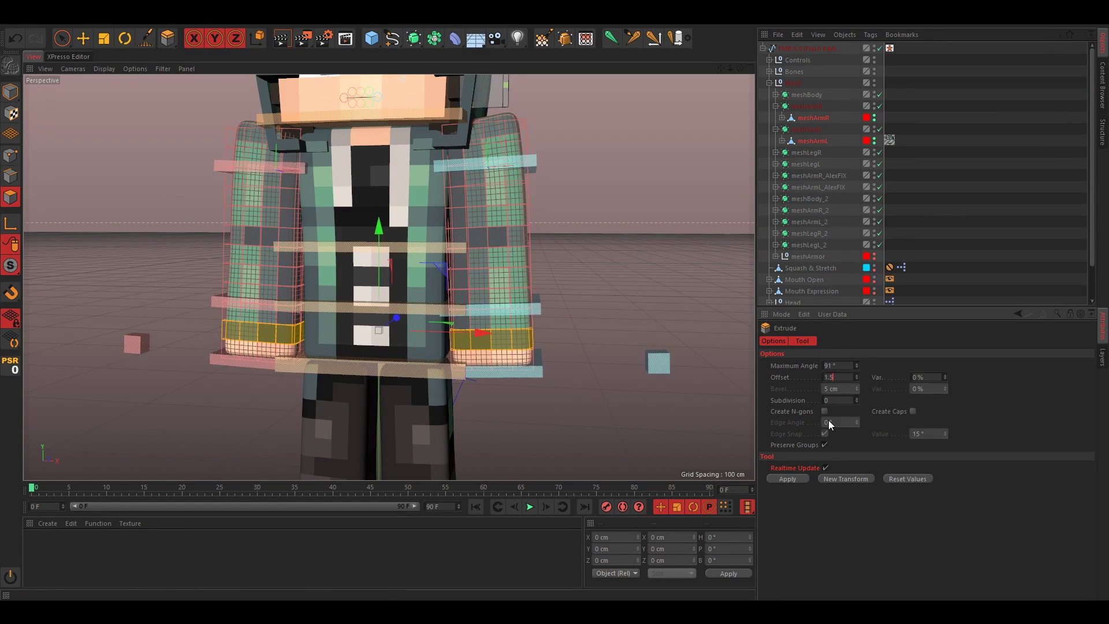
{"action": "left_click", "coordinate": [787, 478]}
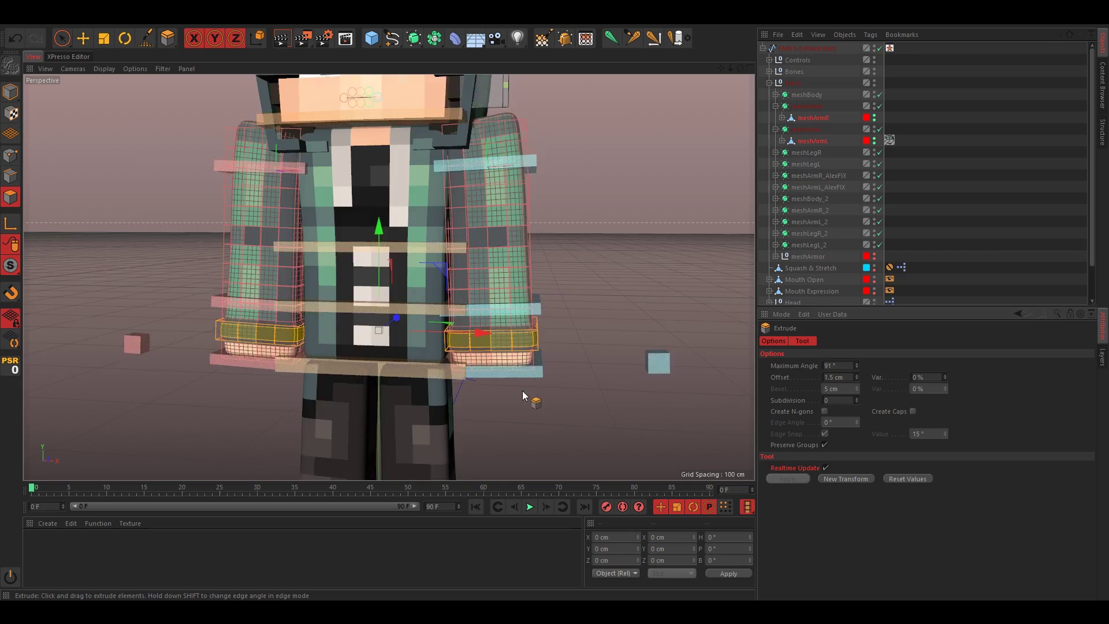
{"action": "scroll", "coordinate": [530, 373], "scroll_direction": "up", "scroll_amount": 10}
{"action": "left_click_drag", "start_coordinate": [565, 289], "coordinate": [600, 353], "text": "alt"}
{"action": "scroll", "coordinate": [592, 351], "scroll_direction": "down", "scroll_amount": 10}
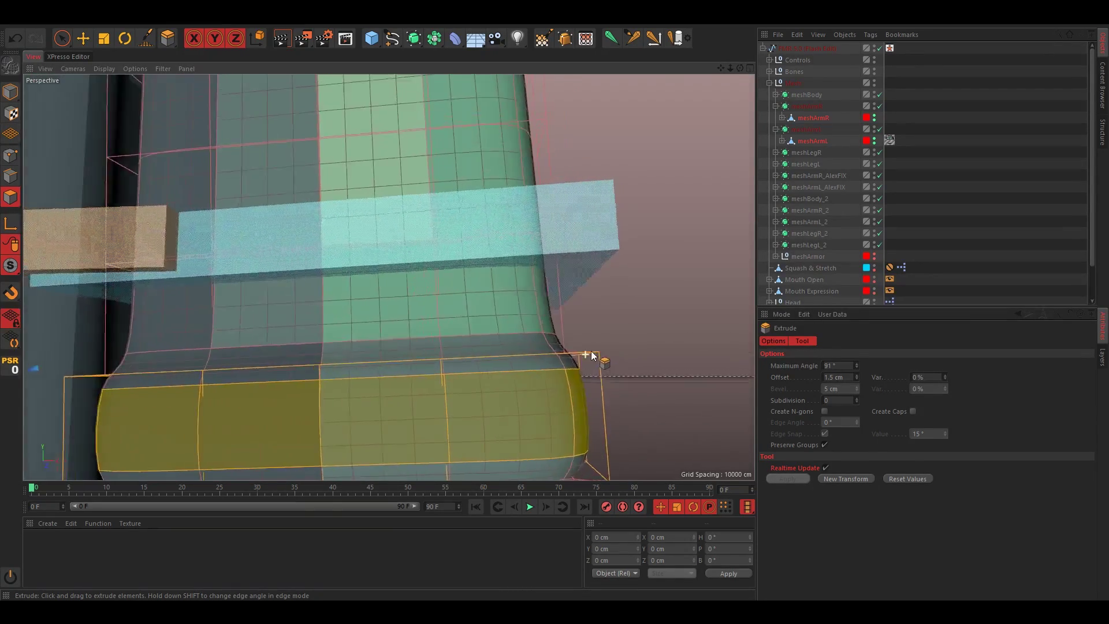
{"action": "scroll", "coordinate": [569, 351], "scroll_direction": "down", "scroll_amount": 5}
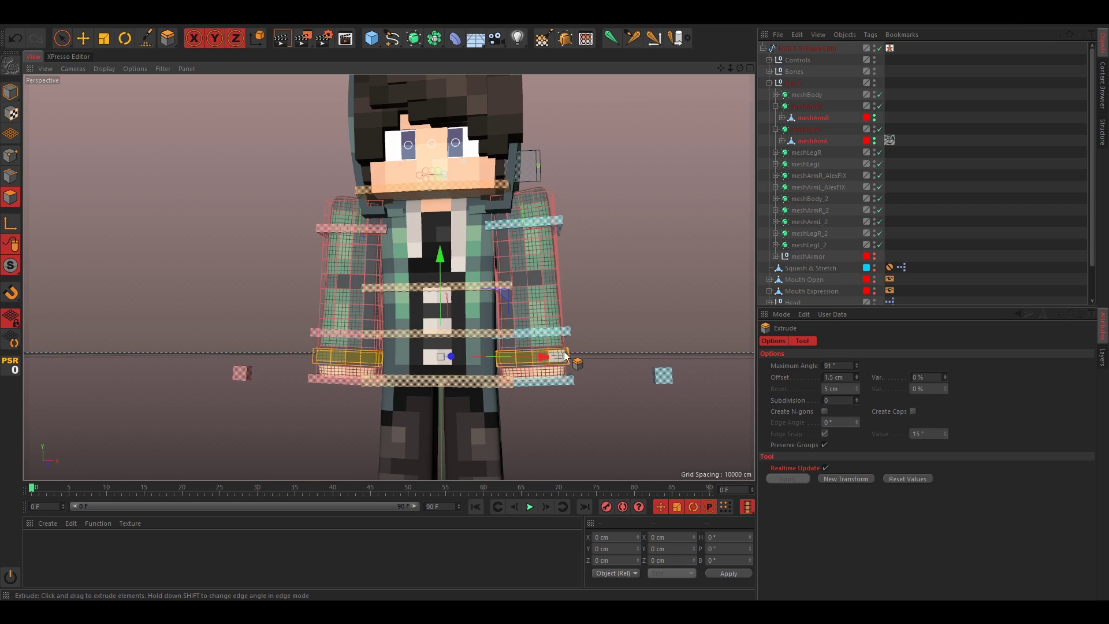
Select all polygons of both arm meshes and add a Knife loop cut just above the right arm's cuff.
{"action": "key", "text": "ctrl+a"}
{"action": "key", "text": "k"}
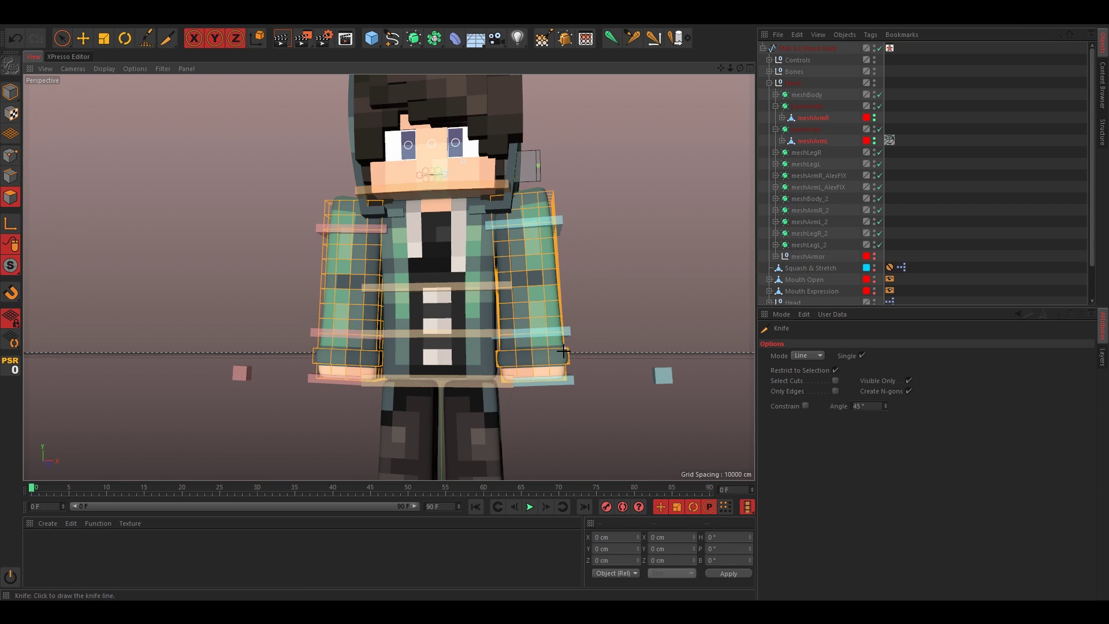
{"action": "left_click", "coordinate": [802, 356]}
{"action": "scroll", "coordinate": [311, 348], "scroll_direction": "up", "scroll_amount": 10}
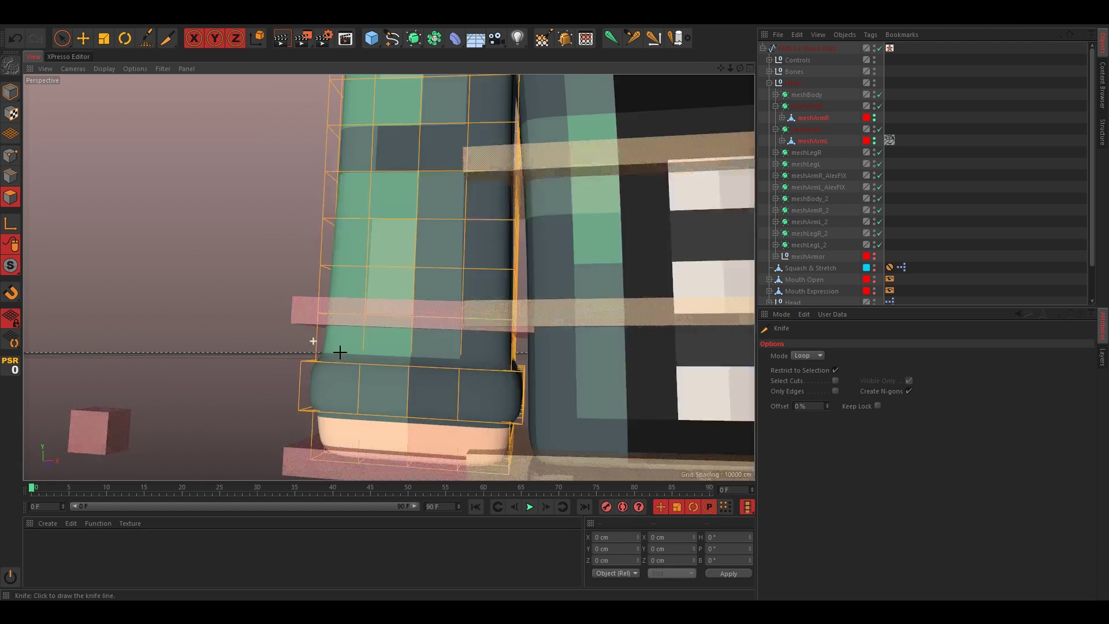
{"action": "left_click", "coordinate": [301, 351]}
{"action": "middle_click_drag", "start_coordinate": [345, 368], "coordinate": [388, 225], "text": "alt"}
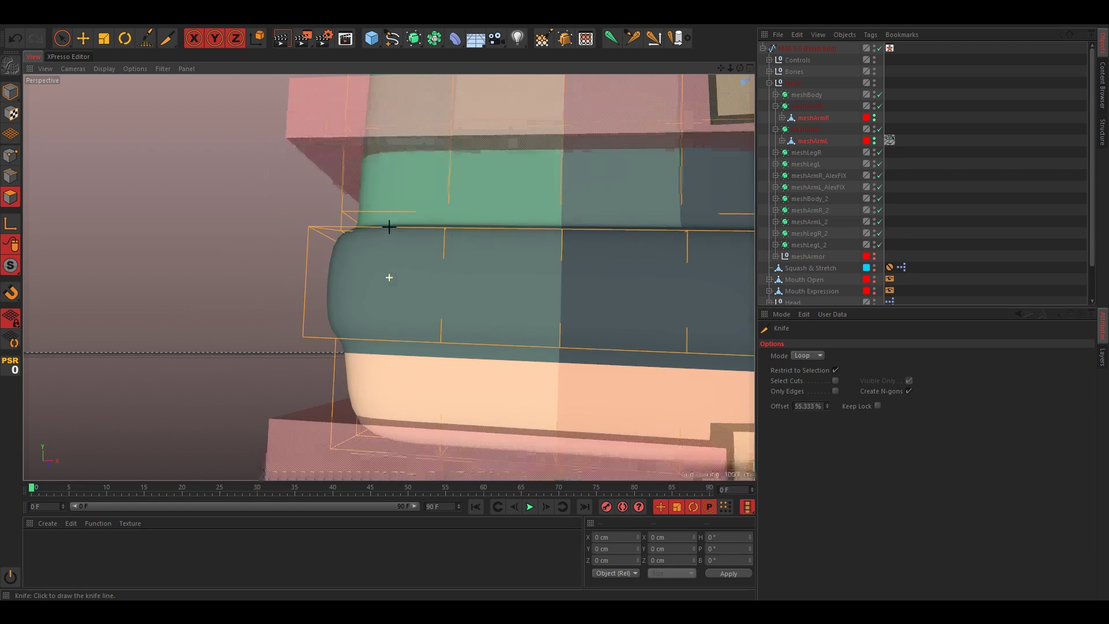
Add a Knife loop cut just below the right arm's cuff, undoing the first placement and cutting again.
{"action": "left_click", "coordinate": [335, 354]}
{"action": "middle_click_drag", "start_coordinate": [540, 325], "coordinate": [439, 322], "text": "alt"}
{"action": "key", "text": "ctrl+z"}
{"action": "left_click", "coordinate": [238, 352]}
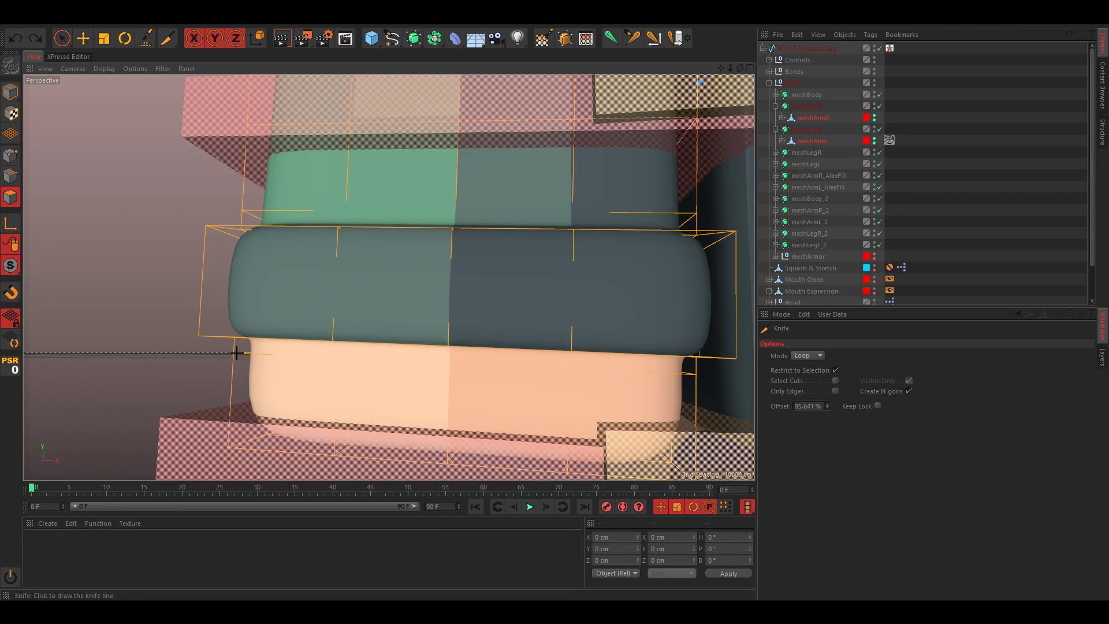
{"action": "scroll", "coordinate": [347, 352], "scroll_direction": "down", "scroll_amount": 5}
{"action": "scroll", "coordinate": [714, 335], "scroll_direction": "up", "scroll_amount": 5}
{"action": "scroll", "coordinate": [458, 318], "scroll_direction": "down", "scroll_amount": 10}
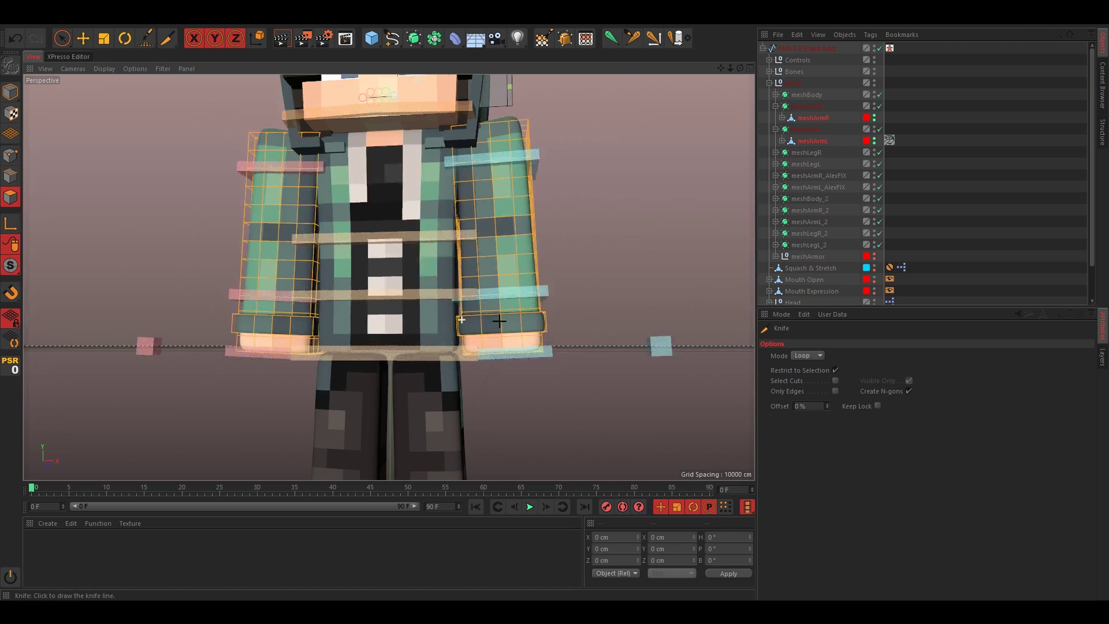
Return to Model mode with the Move tool and deselect the arm meshes.
{"action": "left_click", "coordinate": [15, 89]}
{"action": "left_click", "coordinate": [84, 39]}
{"action": "left_click", "coordinate": [224, 172]}
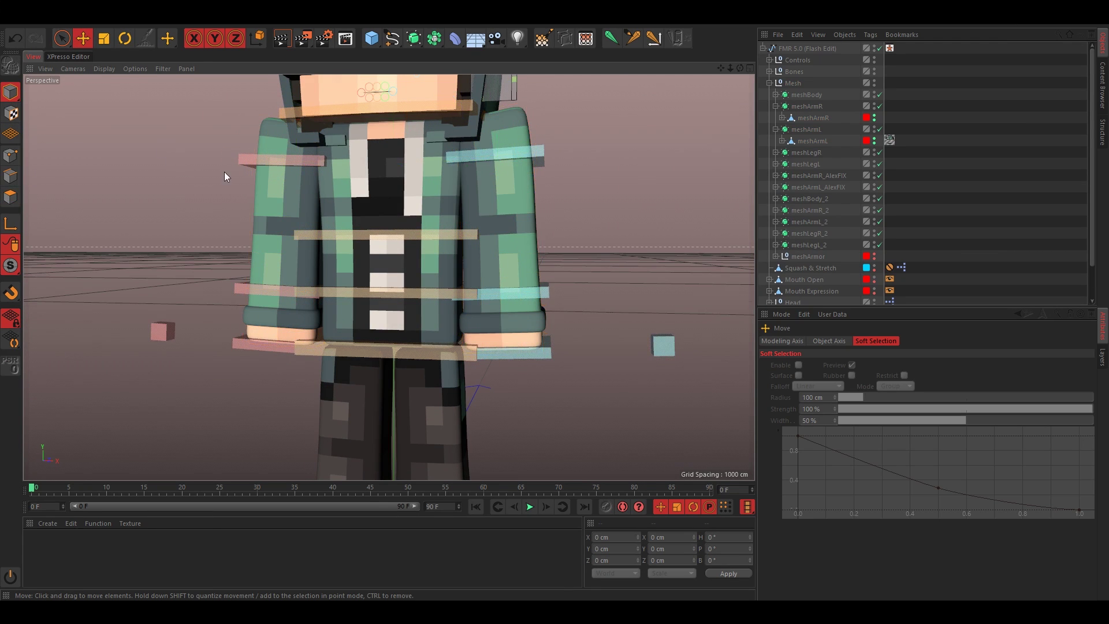
{"action": "left_click_drag", "start_coordinate": [224, 171], "coordinate": [346, 355], "text": "alt"}
Try moving part of the rig near the right arm, undo the move, and clear the selection.
{"action": "left_click", "coordinate": [390, 368]}
{"action": "left_click_drag", "start_coordinate": [274, 305], "coordinate": [353, 203]}
{"action": "key", "text": "ctrl+z"}
{"action": "left_click", "coordinate": [553, 260]}
{"action": "left_click_drag", "start_coordinate": [552, 260], "coordinate": [312, 342], "text": "alt"}
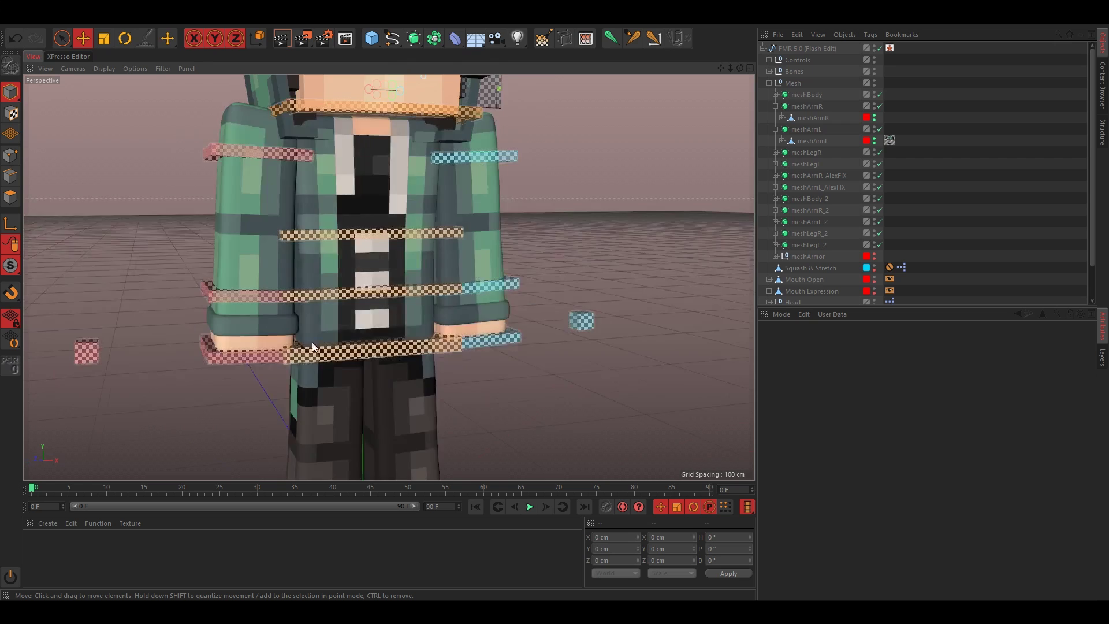
Locate both leg meshes in the hierarchy, expand meshLegR and meshLegL, and select the polygon object inside meshLegL.
{"action": "middle_click_drag", "start_coordinate": [312, 342], "coordinate": [373, 194], "text": "alt"}
{"action": "left_click", "coordinate": [379, 310]}
{"action": "left_click", "coordinate": [459, 300], "text": "shift"}
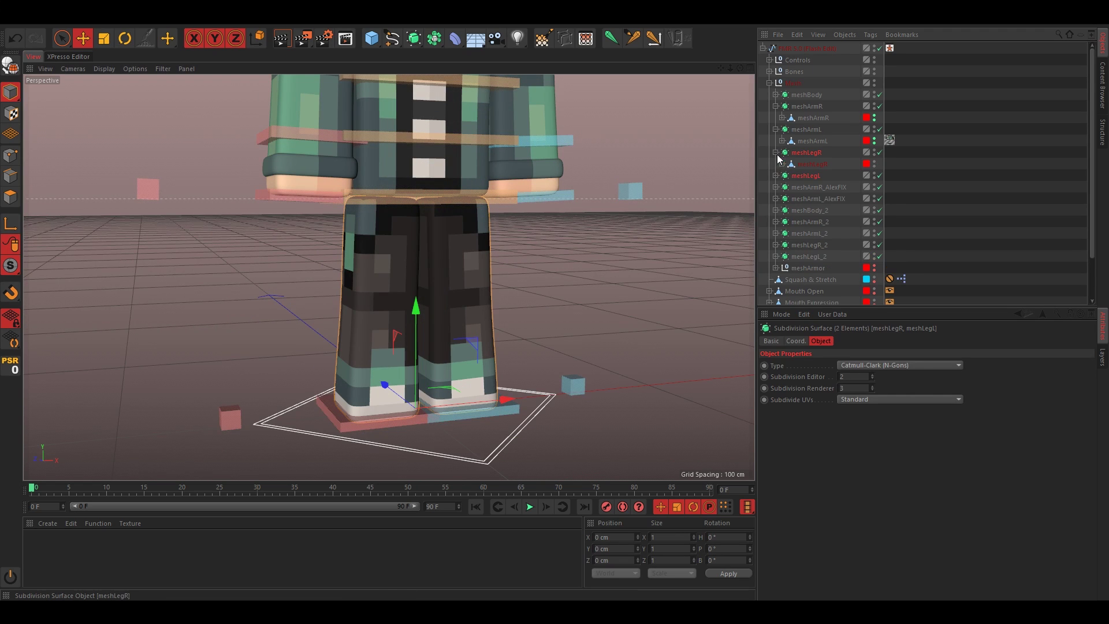
{"action": "left_click", "coordinate": [775, 152]}
{"action": "left_click", "coordinate": [782, 164]}
{"action": "left_click", "coordinate": [782, 164]}
{"action": "left_click", "coordinate": [782, 164]}
{"action": "left_click", "coordinate": [776, 180]}
{"action": "left_click", "coordinate": [776, 175]}
{"action": "left_click", "coordinate": [812, 187]}
{"action": "scroll", "coordinate": [473, 350], "scroll_direction": "up", "scroll_amount": 6}
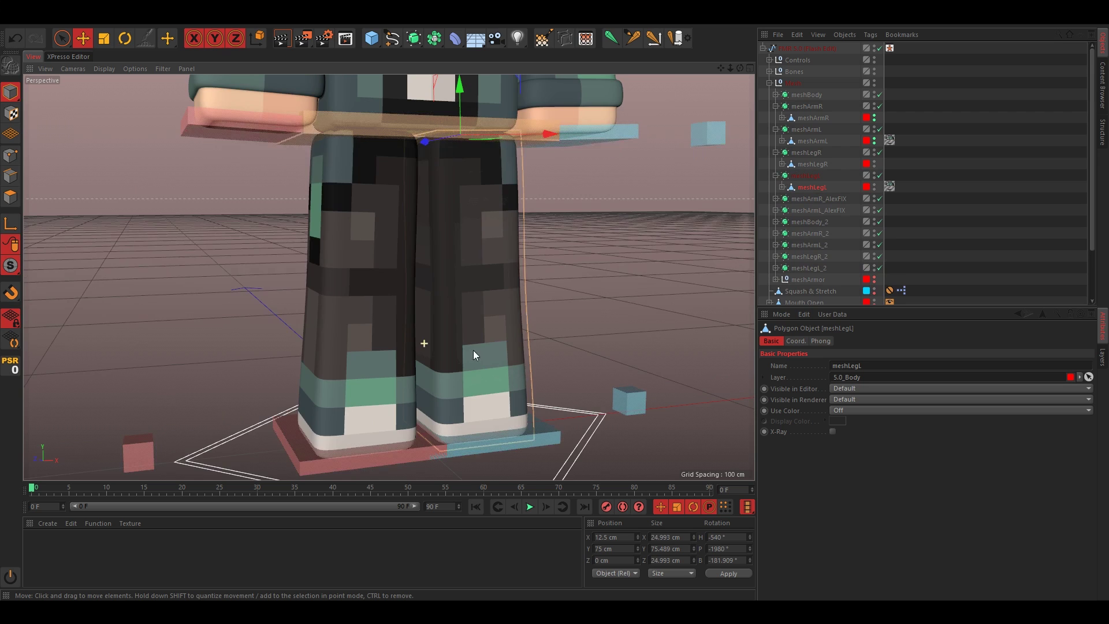
Select the left foot's bottom polygon loop and the white front polygons above it, and extrude them by 3 cm as a shoe.
{"action": "left_click", "coordinate": [10, 197]}
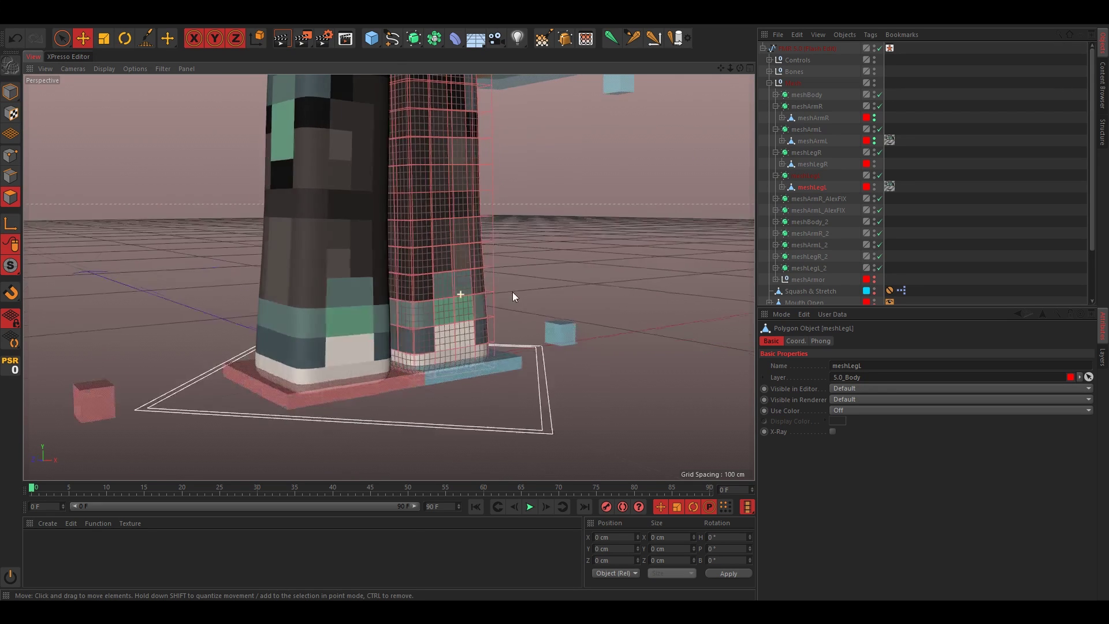
{"action": "key", "text": "u"}
{"action": "key", "text": "l"}
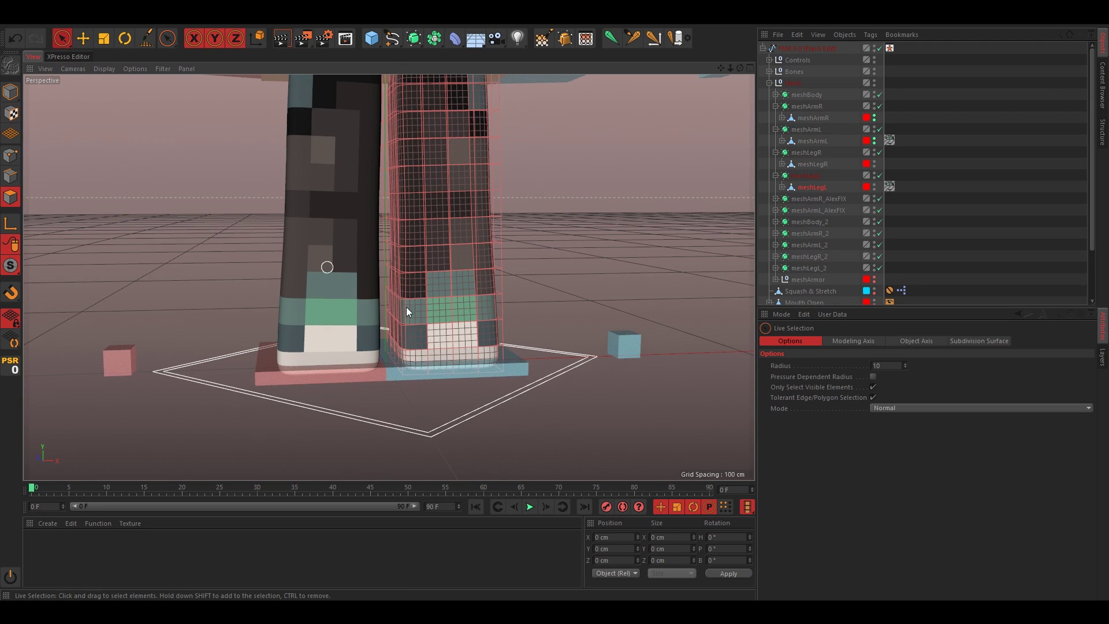
{"action": "scroll", "coordinate": [462, 349], "scroll_direction": "up", "scroll_amount": 5}
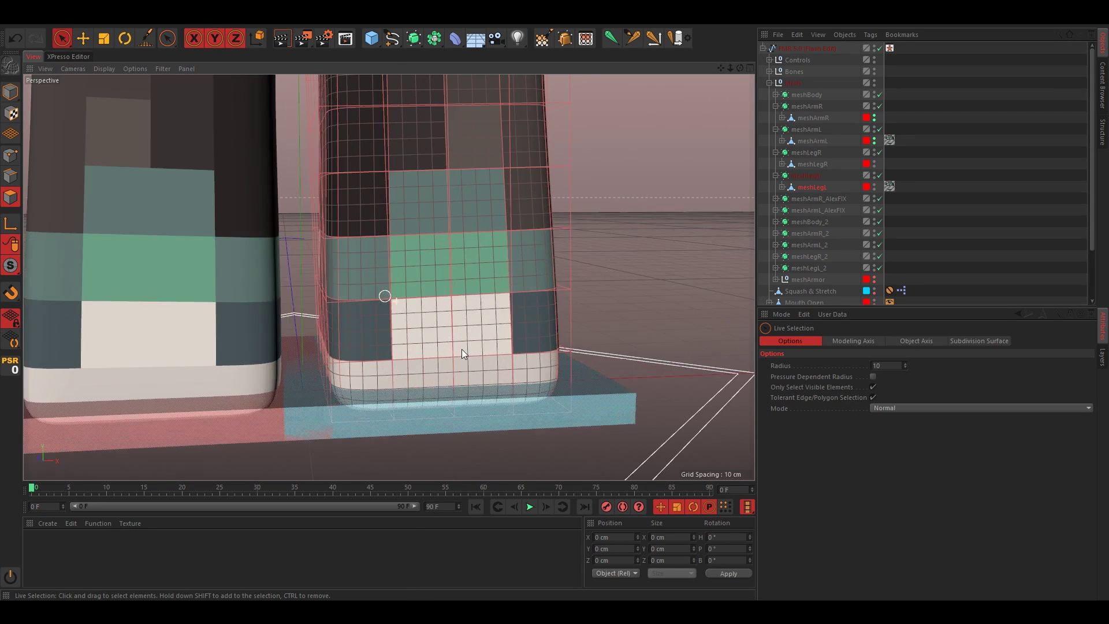
{"action": "left_click", "coordinate": [521, 376]}
{"action": "key", "text": "space"}
{"action": "mouse_move", "coordinate": [430, 297]}
{"action": "left_mouse_down", "text": "shift"}
{"action": "mouse_move", "coordinate": [466, 324]}
{"action": "mouse_move", "coordinate": [471, 377]}
{"action": "mouse_move", "coordinate": [449, 373]}
{"action": "mouse_move", "coordinate": [484, 408]}
{"action": "mouse_move", "coordinate": [400, 403]}
{"action": "mouse_move", "coordinate": [436, 407]}
{"action": "left_mouse_up", "text": "shift"}
{"action": "key", "text": "d"}
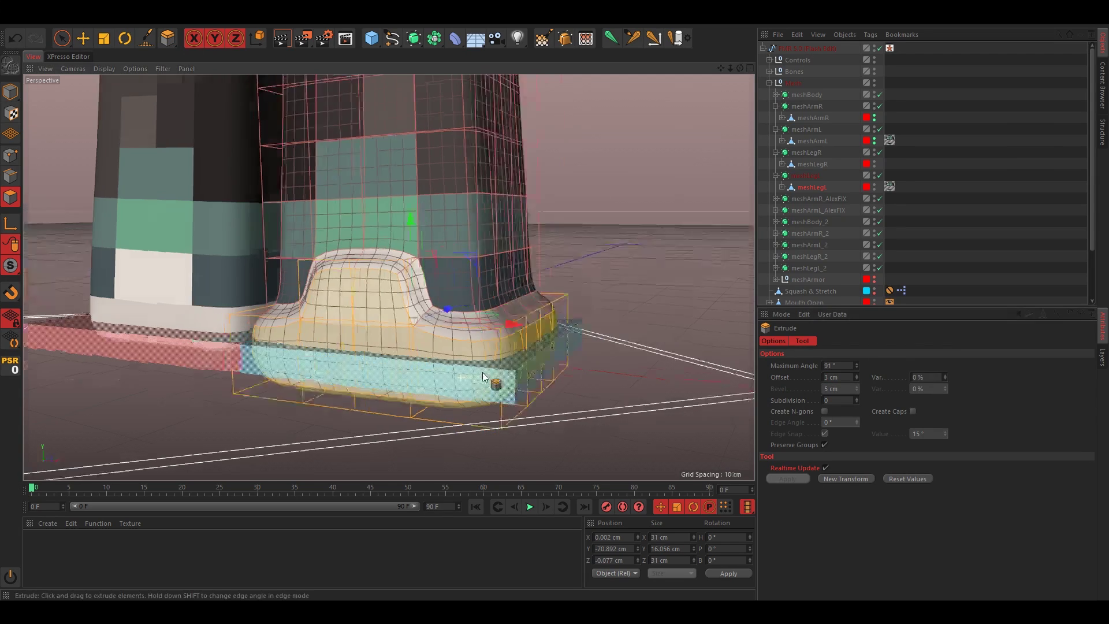
{"action": "left_click_drag", "start_coordinate": [483, 372], "coordinate": [511, 372], "text": "alt"}
Select all polygons of meshLegL and add Knife loop cuts beside both edges of the shoe's raised front section.
{"action": "key", "text": "ctrl+a"}
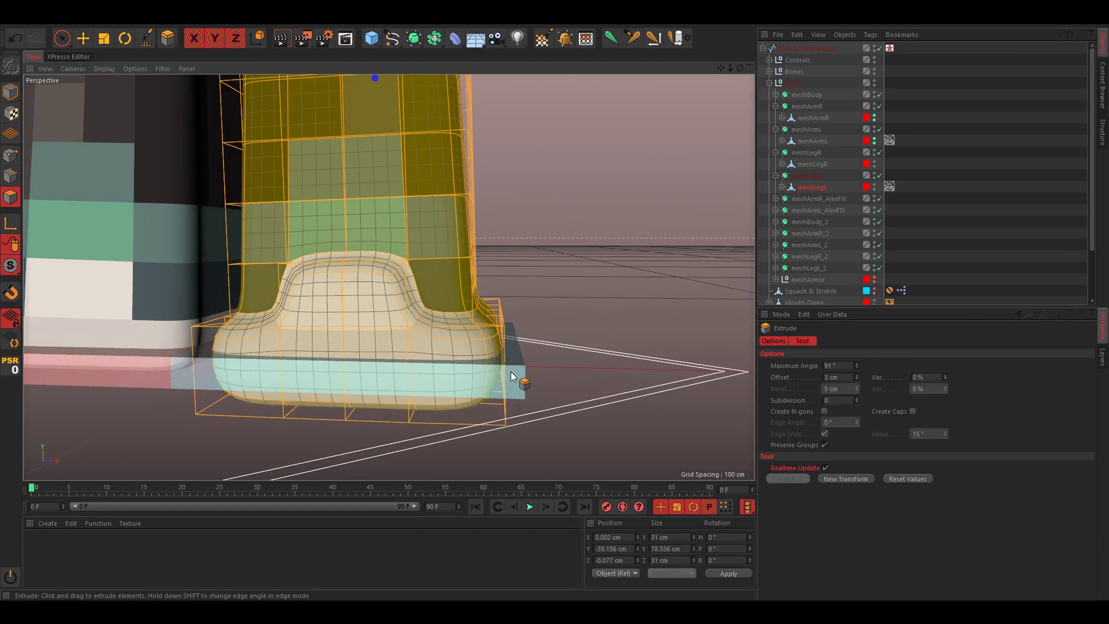
{"action": "key", "text": "k"}
{"action": "left_click_drag", "start_coordinate": [344, 286], "coordinate": [385, 282], "text": "alt"}
{"action": "left_click", "coordinate": [420, 318]}
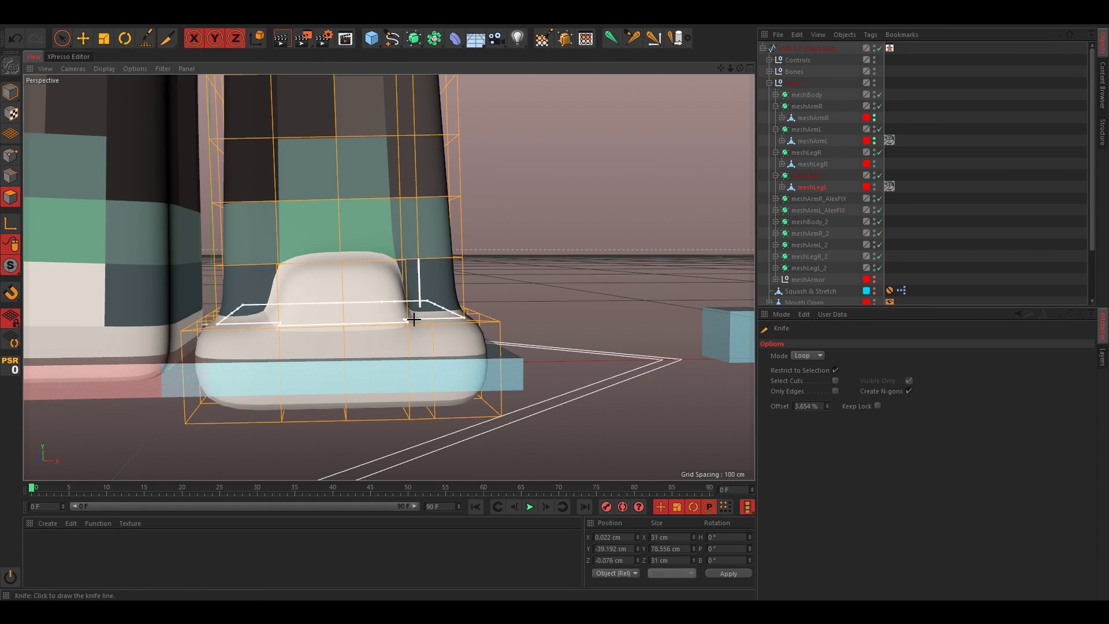
{"action": "left_click", "coordinate": [262, 324]}
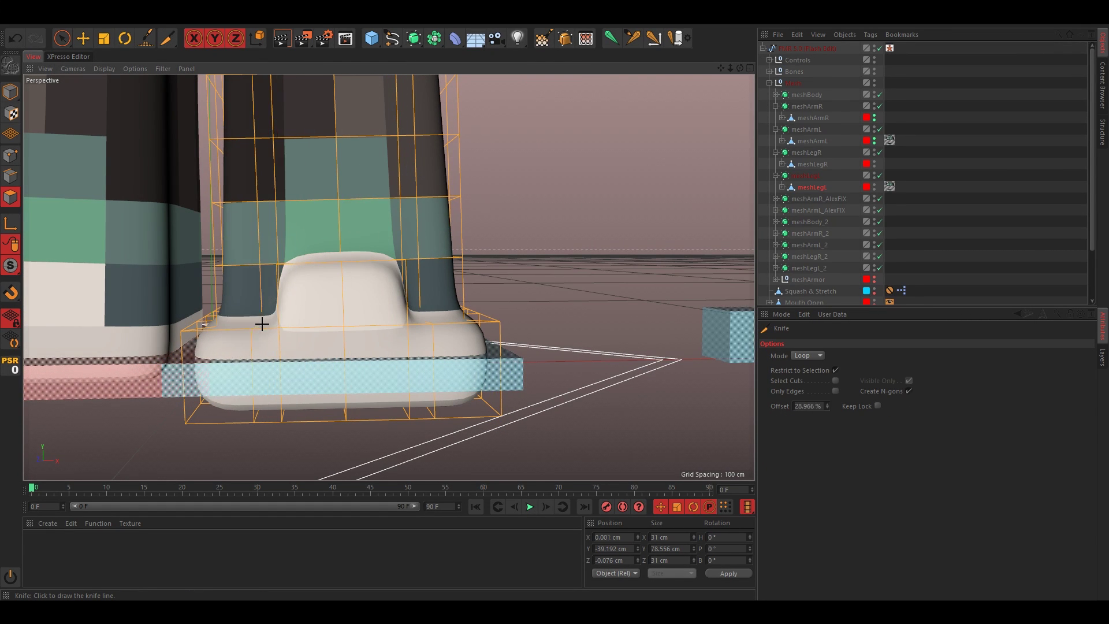
{"action": "left_click", "coordinate": [215, 256]}
{"action": "left_click_drag", "start_coordinate": [267, 271], "coordinate": [244, 277], "text": "alt"}
{"action": "scroll", "coordinate": [244, 276], "scroll_direction": "down", "scroll_amount": 3}
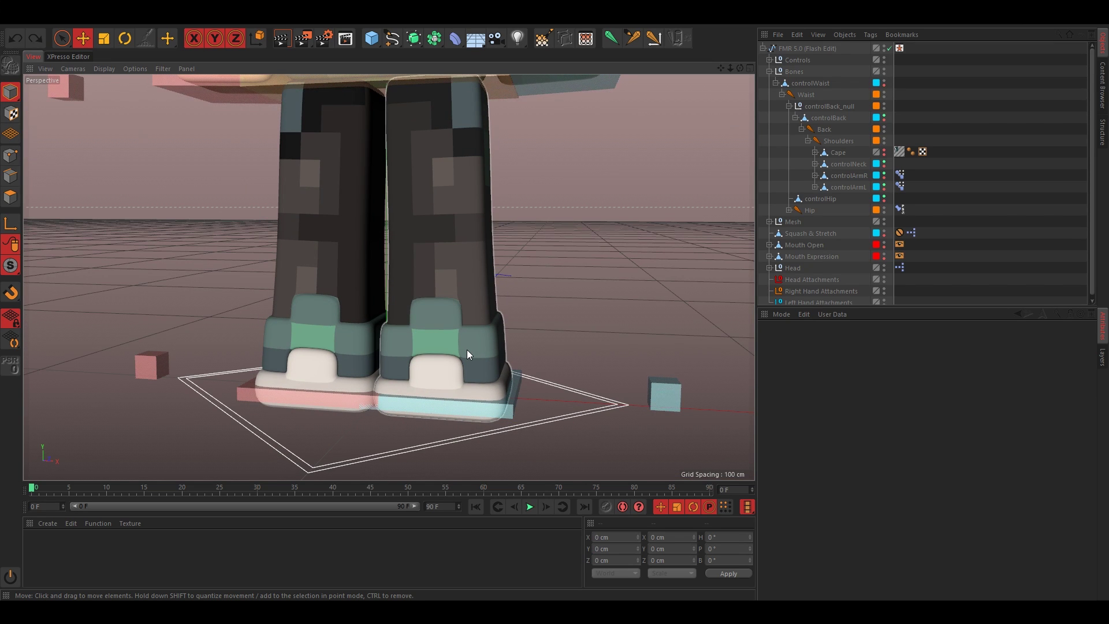
{"action": "scroll", "coordinate": [466, 348], "scroll_direction": "down", "scroll_amount": 6}
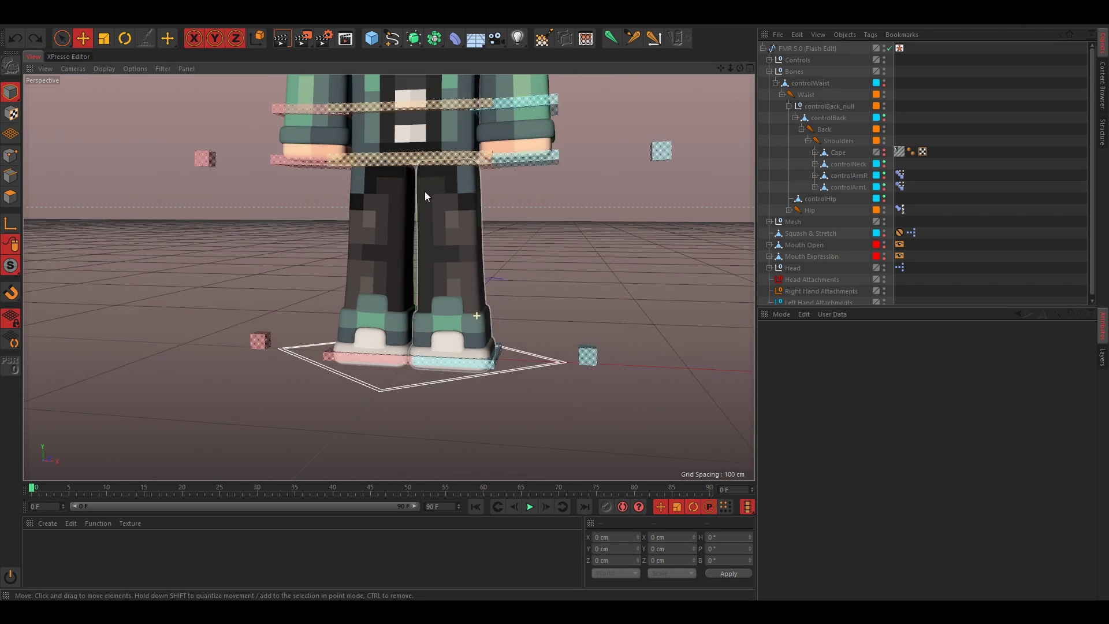
Load the Jacket Rig (By Flash) preset from the preset library and place it beside the character at X 140 cm.
{"action": "left_click", "coordinate": [457, 241]}
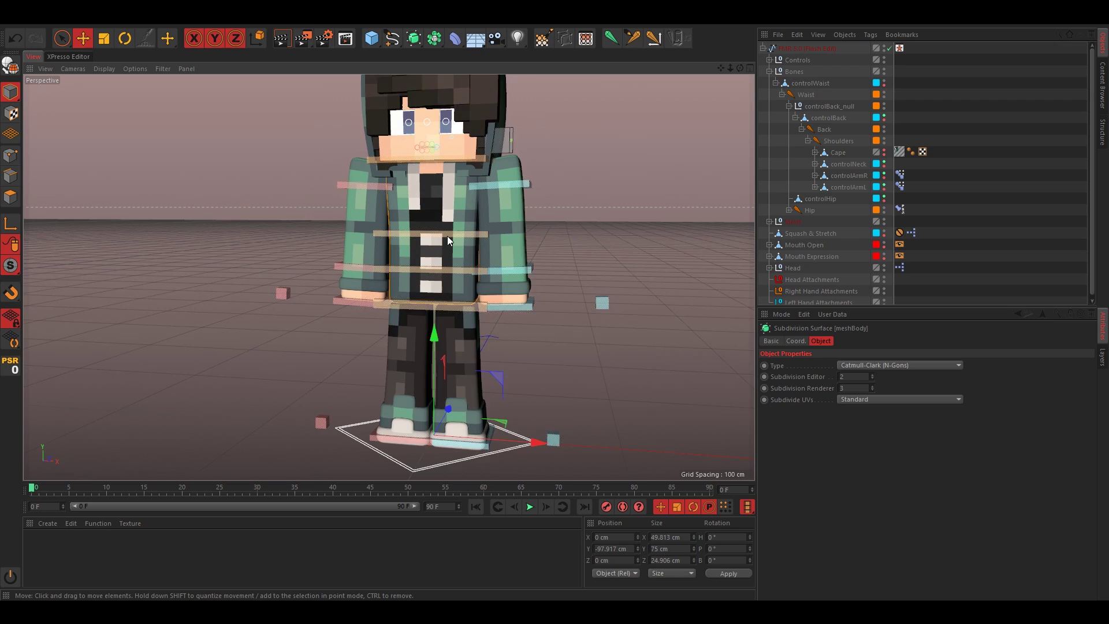
{"action": "scroll", "coordinate": [466, 238], "scroll_direction": "up", "scroll_amount": 5}
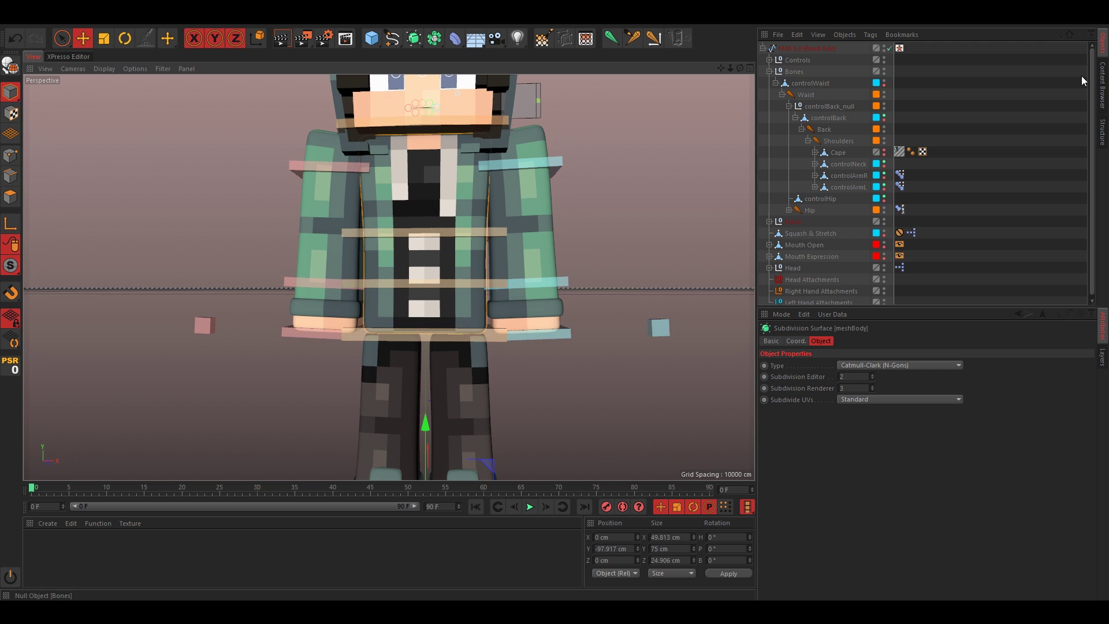
{"action": "left_click", "coordinate": [1102, 85]}
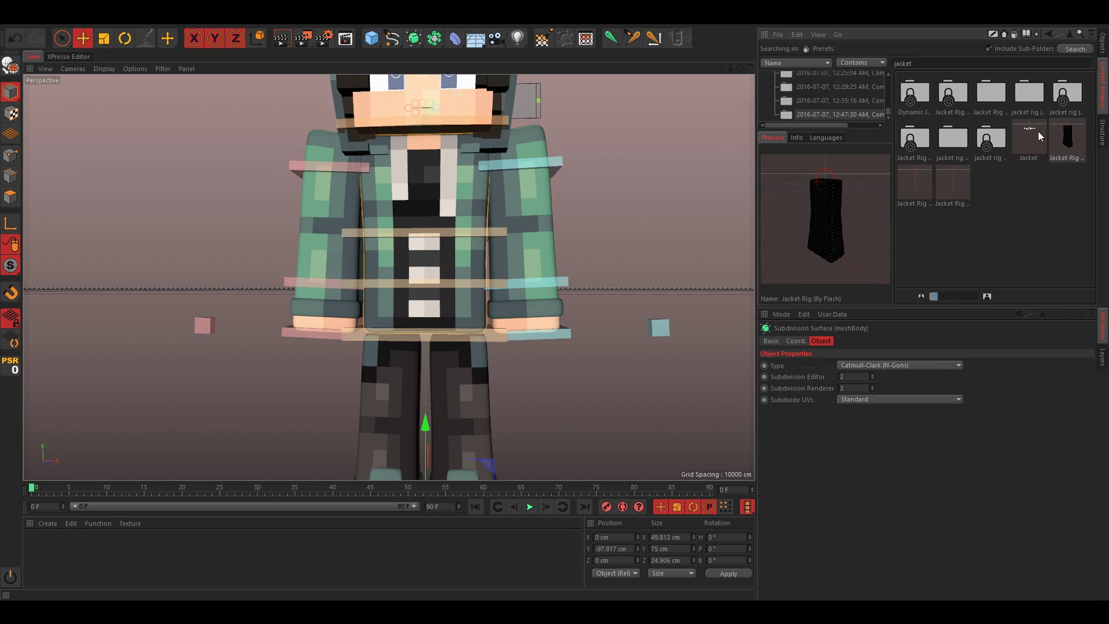
{"action": "double_click", "coordinate": [1066, 143]}
{"action": "left_click", "coordinate": [1101, 49]}
{"action": "left_click_drag", "start_coordinate": [518, 138], "coordinate": [901, 138]}
{"action": "middle_click_drag", "start_coordinate": [478, 268], "coordinate": [143, 273], "text": "alt"}
{"action": "scroll", "coordinate": [142, 273], "scroll_direction": "down", "scroll_amount": 2}
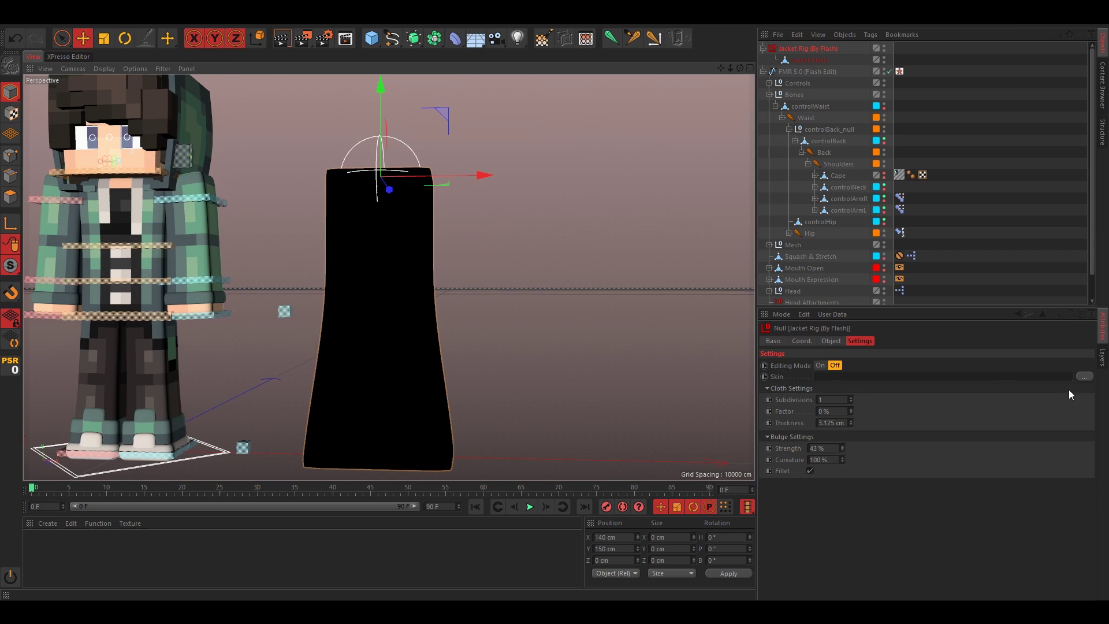
Load Skin.png from the Desktop as the jacket rig's skin and turn its Editing Mode on.
{"action": "left_click", "coordinate": [1084, 376]}
{"action": "double_click", "coordinate": [140, 98]}
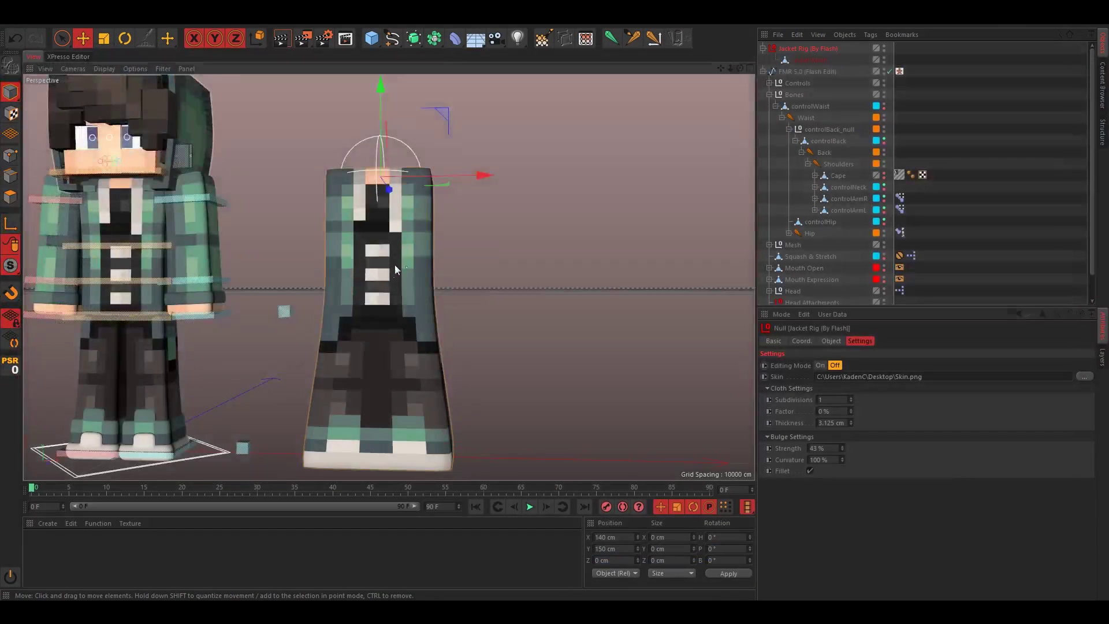
{"action": "left_click", "coordinate": [819, 365]}
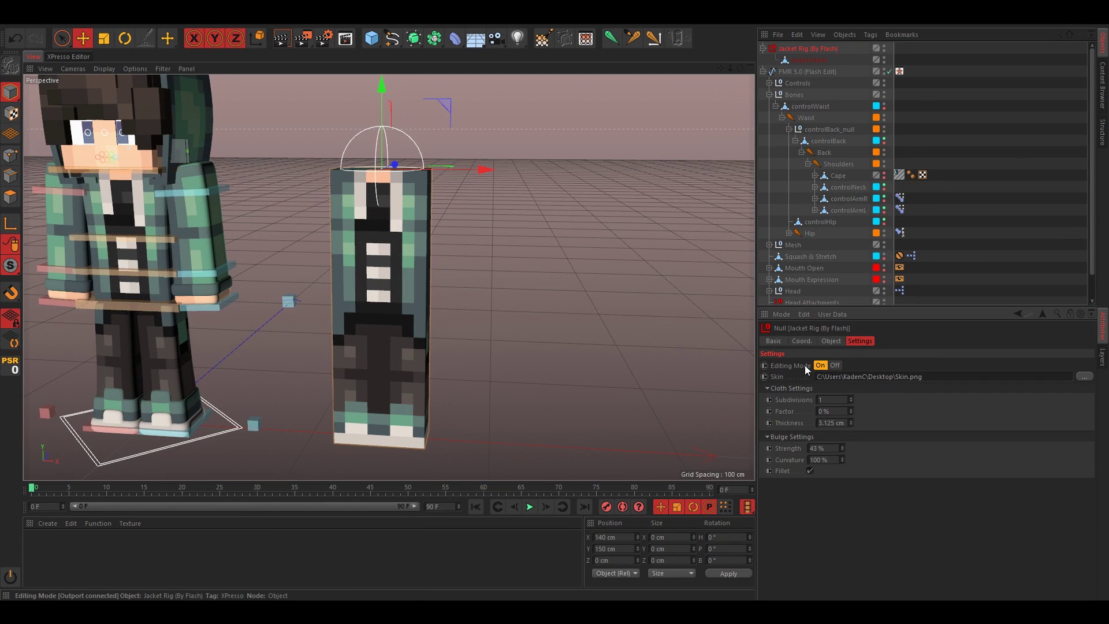
Select the Jacket Mesh polygons showing the neck, inner shirt, trousers and shoes, and delete them so only the jacket remains.
{"action": "left_click", "coordinate": [798, 61]}
{"action": "scroll", "coordinate": [397, 229], "scroll_direction": "up", "scroll_amount": 3}
{"action": "left_click", "coordinate": [11, 197]}
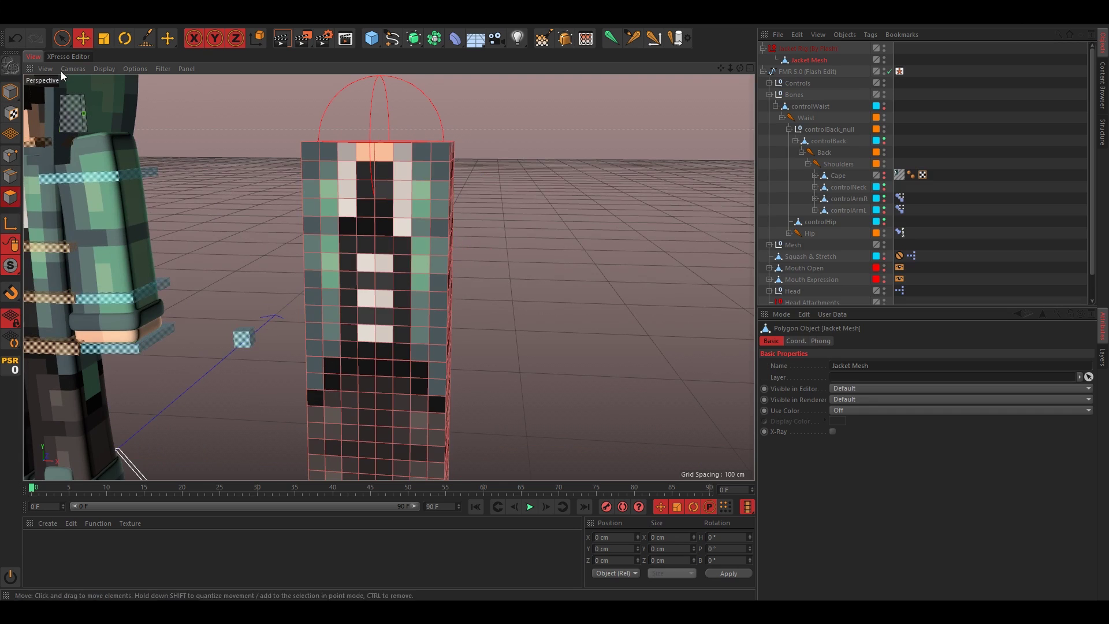
{"action": "left_click", "coordinate": [62, 38]}
{"action": "left_click_drag", "start_coordinate": [380, 205], "coordinate": [380, 260], "text": "alt"}
{"action": "scroll", "coordinate": [380, 182], "scroll_direction": "up", "scroll_amount": 4}
{"action": "left_click_drag", "start_coordinate": [387, 106], "coordinate": [355, 135], "text": "alt"}
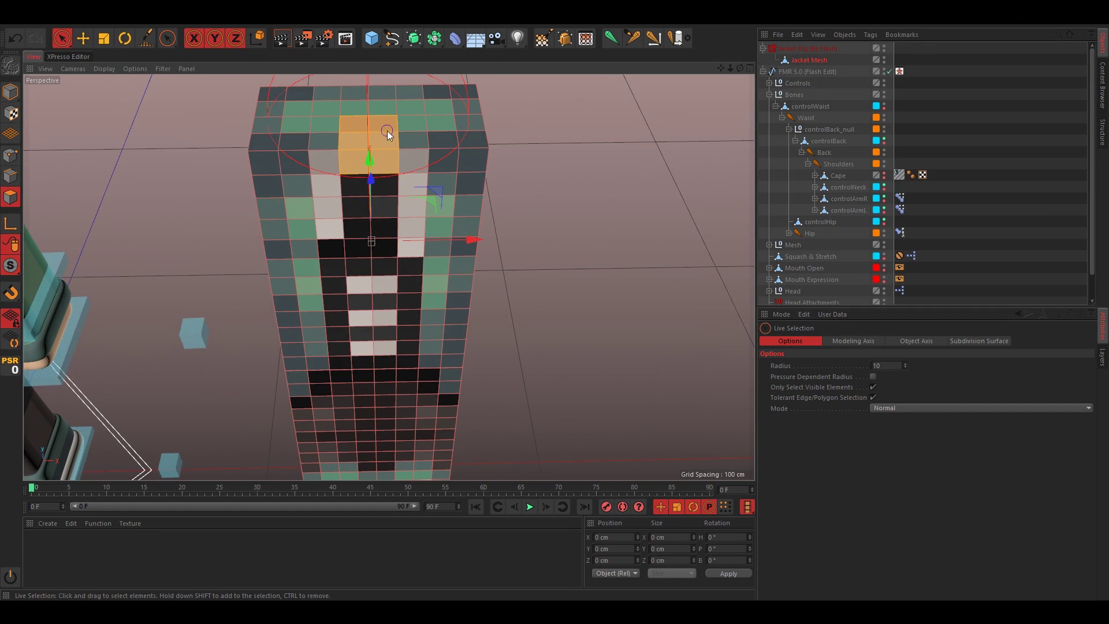
{"action": "left_click_drag", "start_coordinate": [398, 180], "coordinate": [394, 274]}
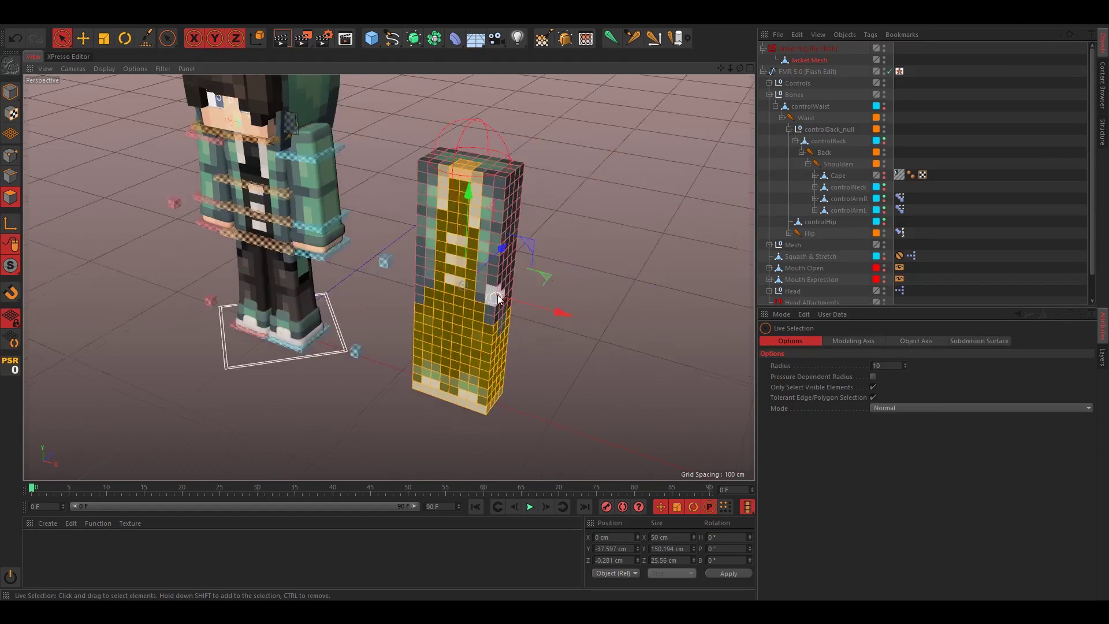
{"action": "left_click_drag", "start_coordinate": [495, 294], "coordinate": [509, 281], "text": "alt"}
{"action": "key", "text": "Delete"}
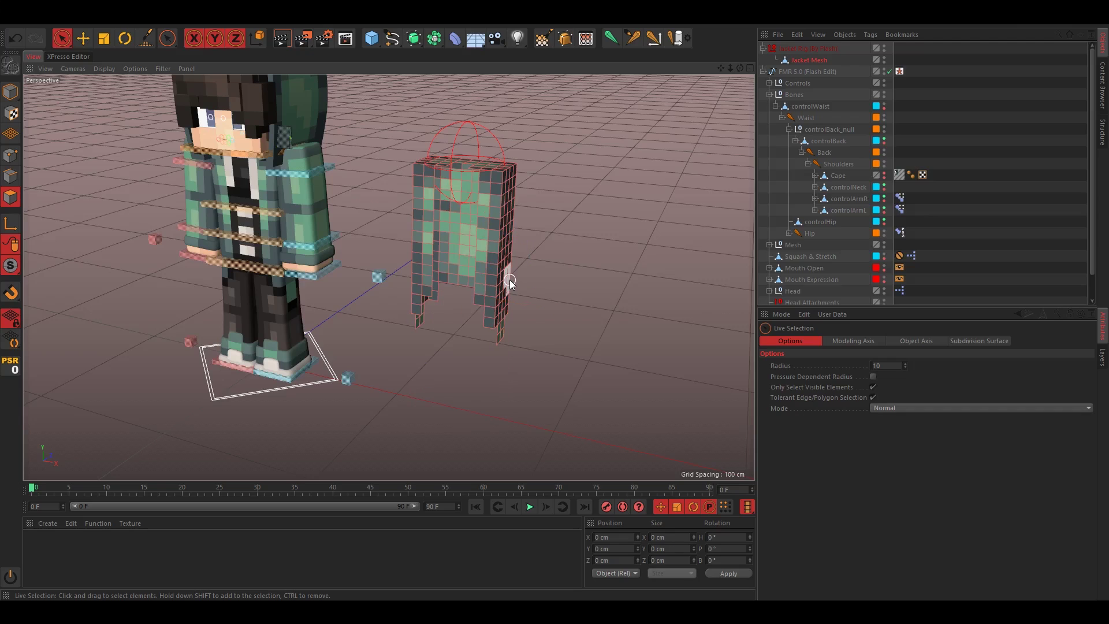
Return to model mode and turn off Editing Mode on the Jacket Rig.
{"action": "left_click", "coordinate": [8, 91]}
{"action": "left_click", "coordinate": [84, 38]}
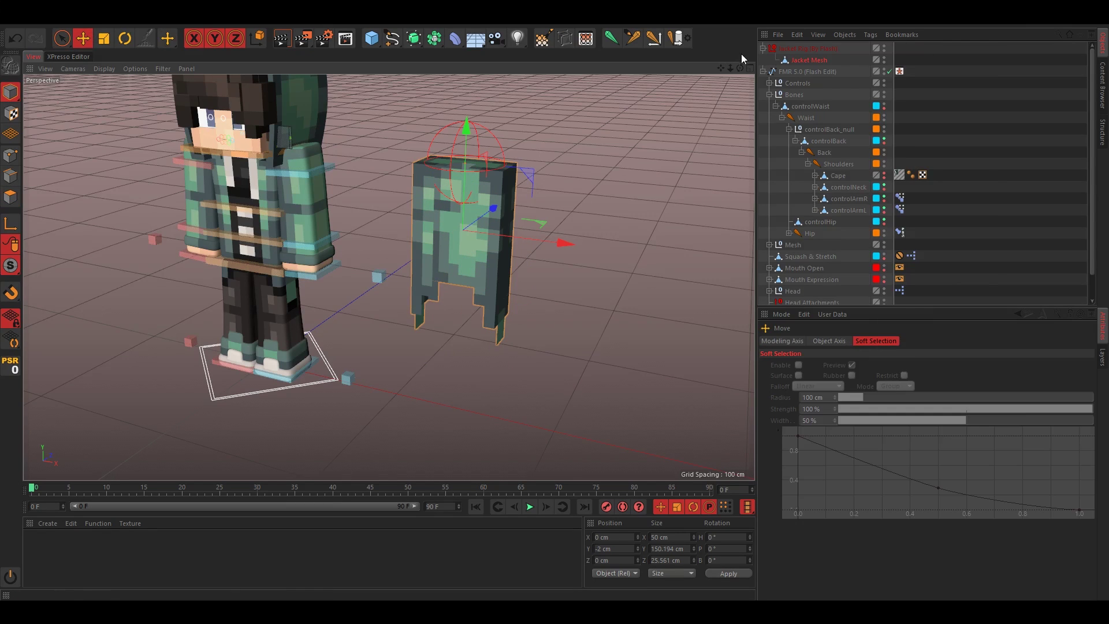
{"action": "left_click", "coordinate": [786, 48]}
{"action": "left_click", "coordinate": [834, 365]}
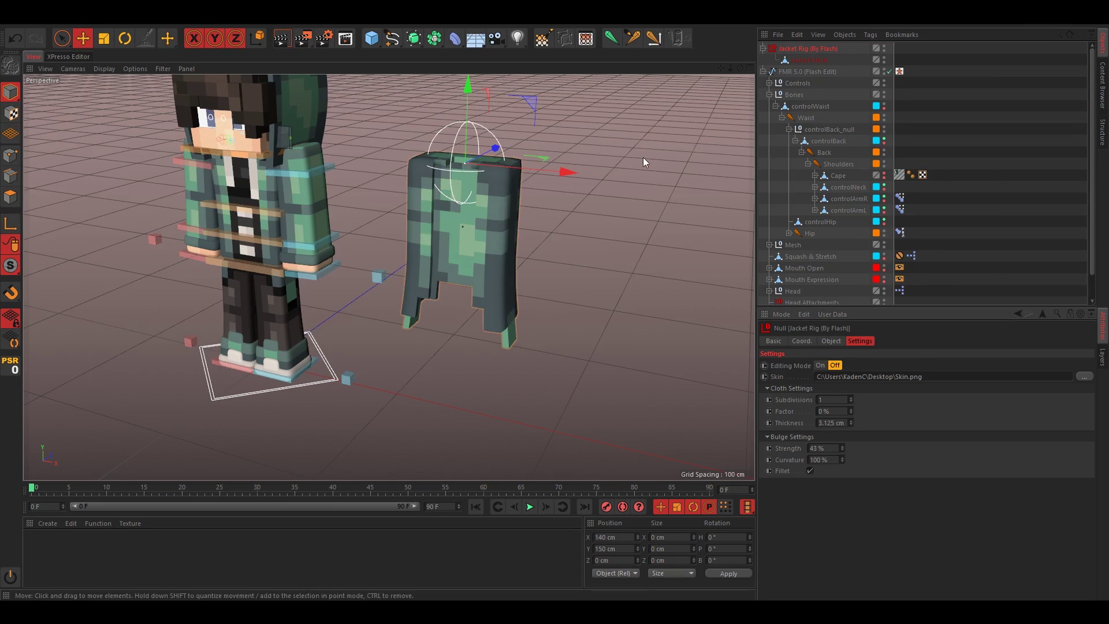
Move the jacket rig onto the character's body at X 0 cm and make it a child of the Shoulders joint.
{"action": "left_click_drag", "start_coordinate": [560, 172], "coordinate": [329, 165]}
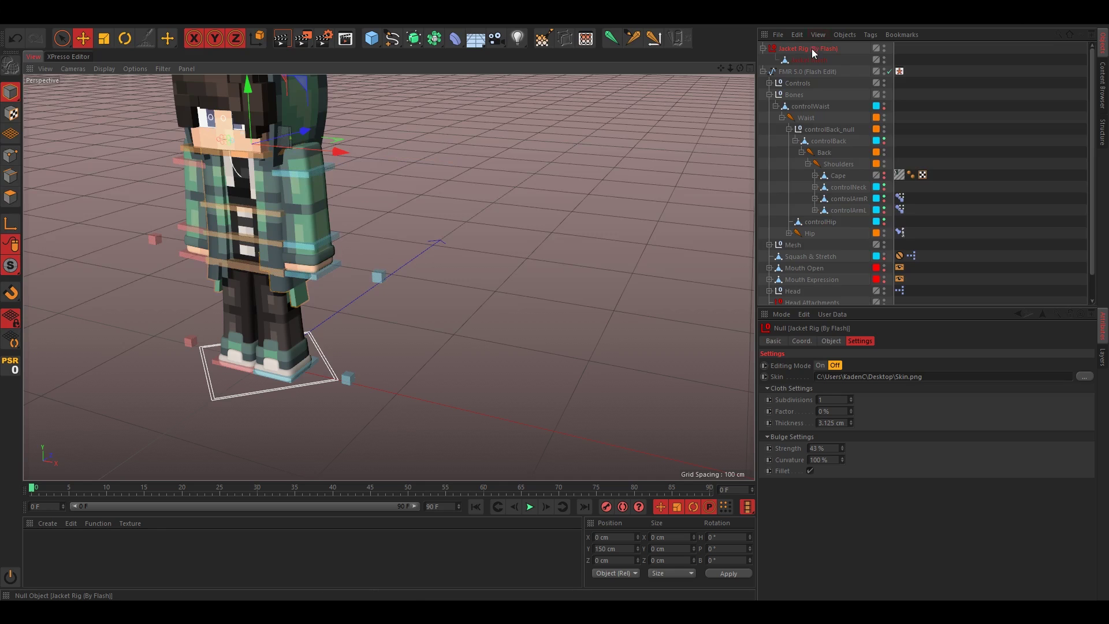
{"action": "left_click_drag", "start_coordinate": [839, 169], "coordinate": [839, 165]}
{"action": "left_click", "coordinate": [841, 141]}
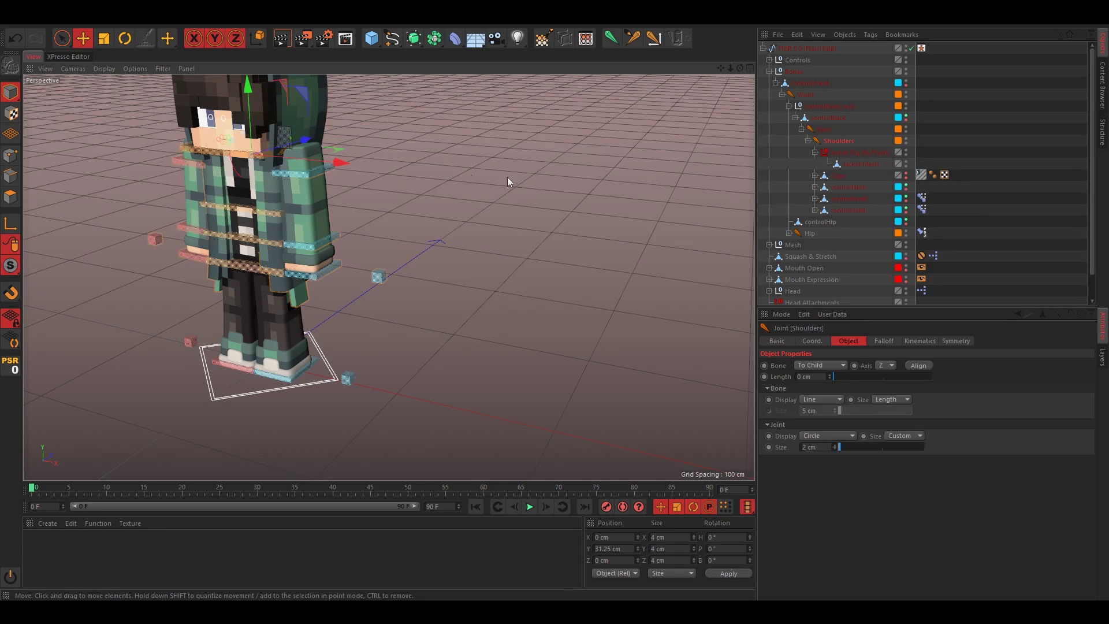
{"action": "left_click_drag", "start_coordinate": [507, 176], "coordinate": [456, 176], "text": "alt"}
{"action": "scroll", "coordinate": [273, 228], "scroll_direction": "up", "scroll_amount": 12}
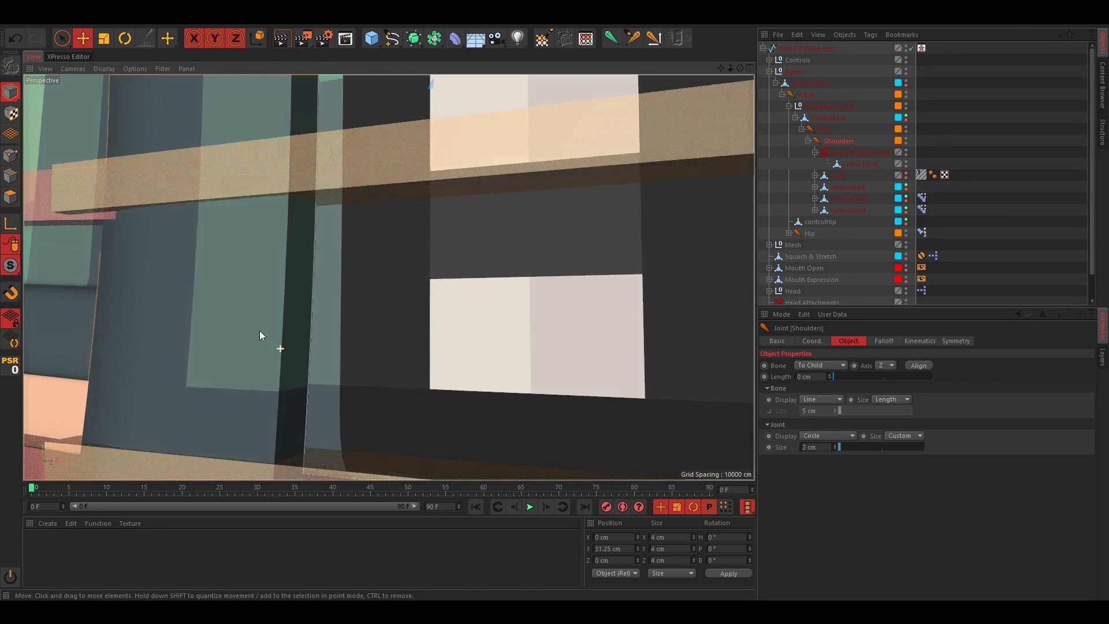
{"action": "left_click_drag", "start_coordinate": [260, 335], "coordinate": [362, 389], "text": "alt"}
{"action": "scroll", "coordinate": [361, 388], "scroll_direction": "down", "scroll_amount": 12}
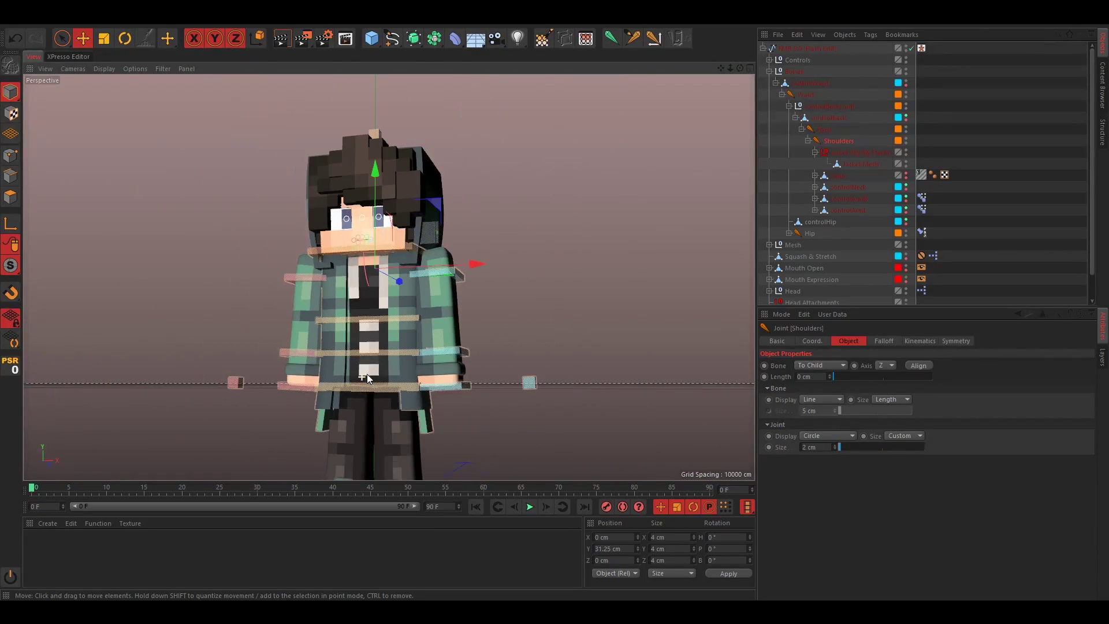
{"action": "left_click", "coordinate": [541, 313]}
{"action": "left_click_drag", "start_coordinate": [742, 128], "coordinate": [735, 154], "text": "alt"}
Replace the character rig's skin with Skin-Edited.png from the Desktop and check the result on the body and legs.
{"action": "left_click", "coordinate": [769, 71]}
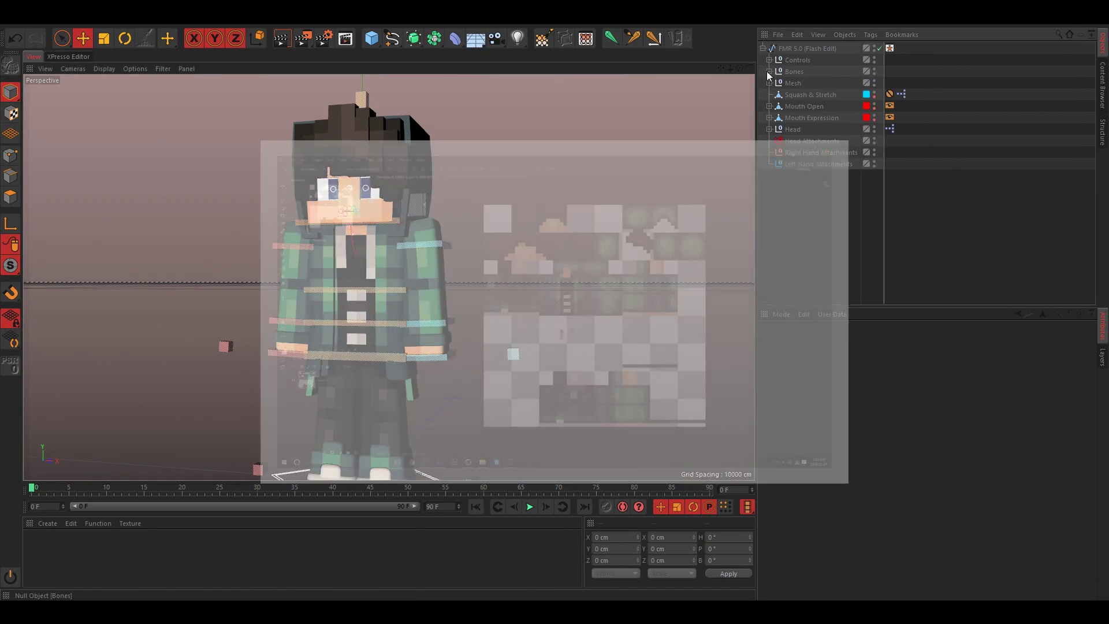
{"action": "left_click", "coordinate": [807, 48]}
{"action": "left_click", "coordinate": [1070, 398]}
{"action": "left_click", "coordinate": [194, 92]}
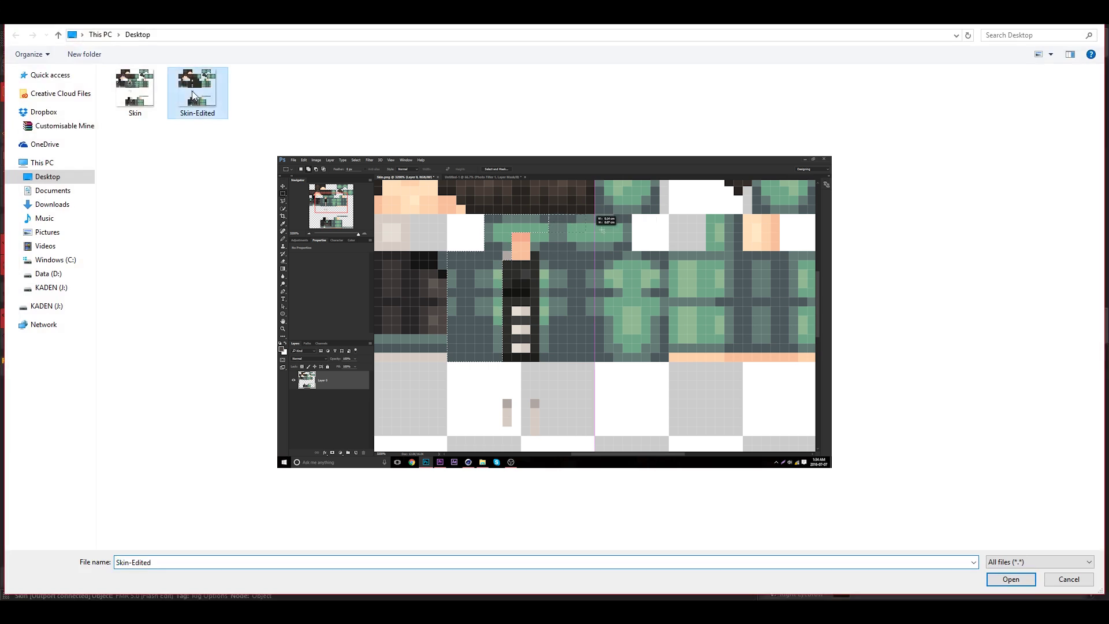
{"action": "double_click", "coordinate": [193, 93]}
{"action": "scroll", "coordinate": [365, 257], "scroll_direction": "up", "scroll_amount": 4}
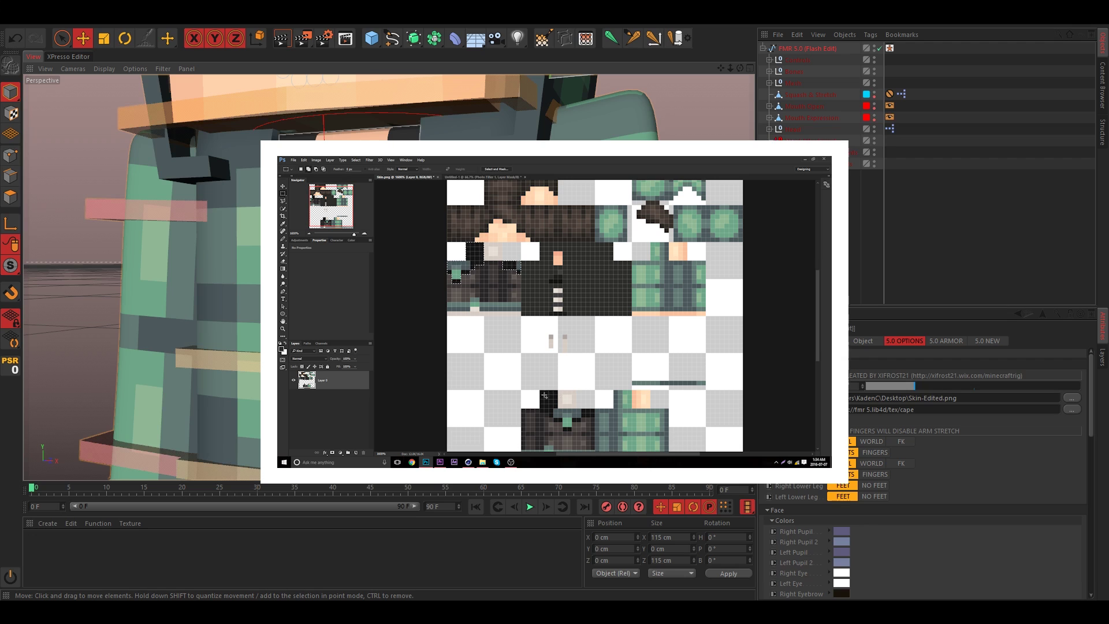
{"action": "scroll", "coordinate": [366, 115], "scroll_direction": "down", "scroll_amount": 2}
{"action": "middle_click_drag", "start_coordinate": [367, 190], "coordinate": [366, 98], "text": "alt"}
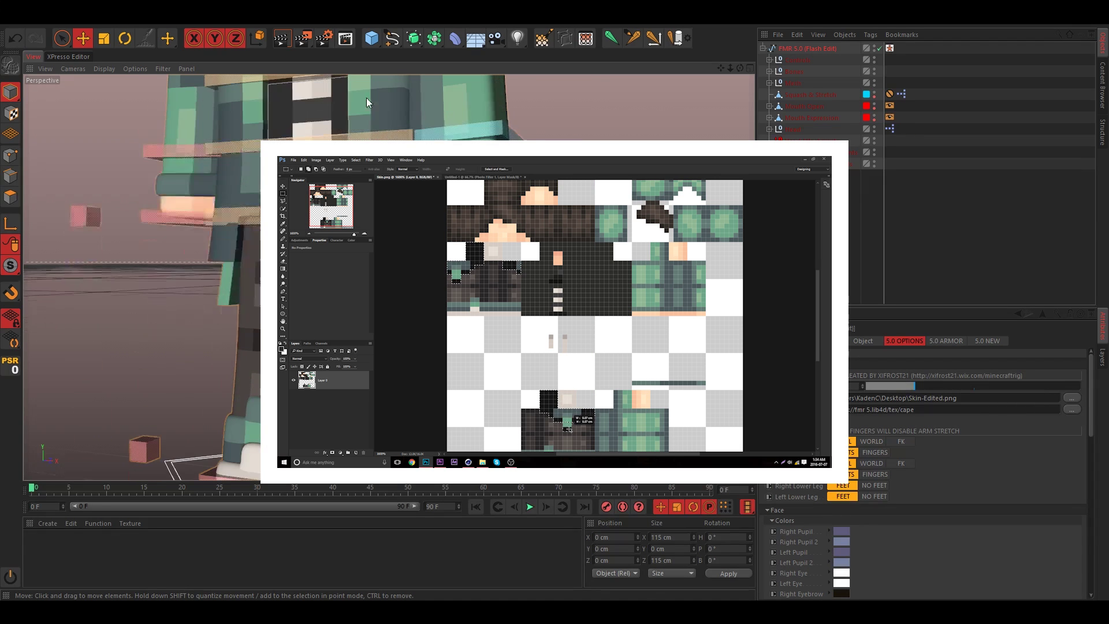
{"action": "left_click_drag", "start_coordinate": [366, 98], "coordinate": [358, 193], "text": "alt"}
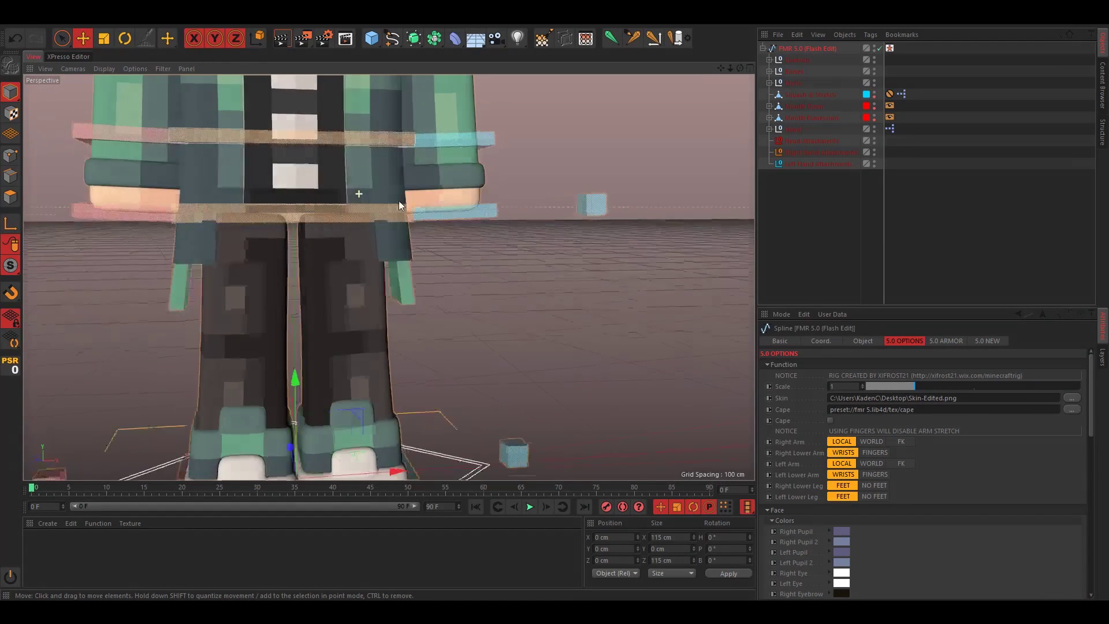
{"action": "scroll", "coordinate": [396, 200], "scroll_direction": "down", "scroll_amount": 3}
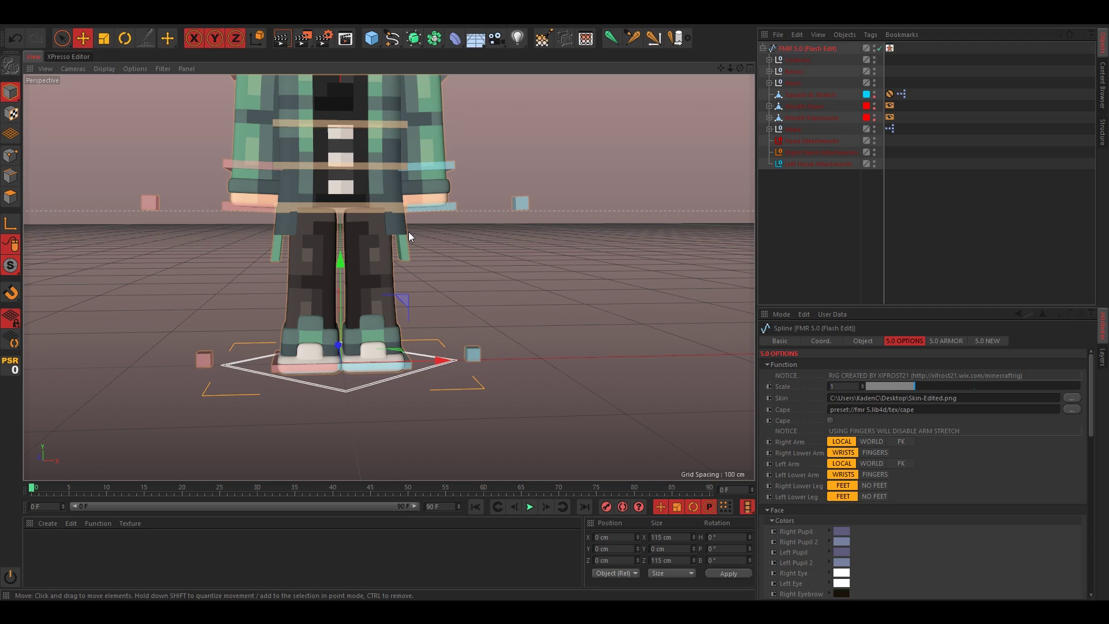
{"action": "middle_click_drag", "start_coordinate": [409, 235], "coordinate": [386, 347], "text": "alt"}
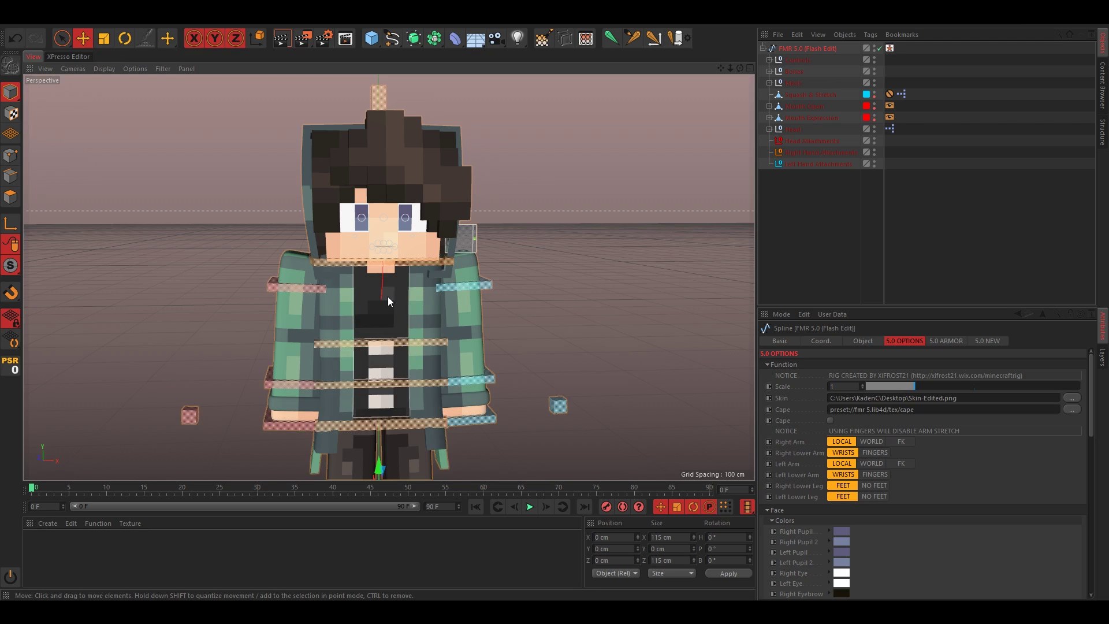
Hide the head's hair and hood group and the Jacket Mesh, and expand the Mesh and Bones groups.
{"action": "left_click", "coordinate": [770, 83]}
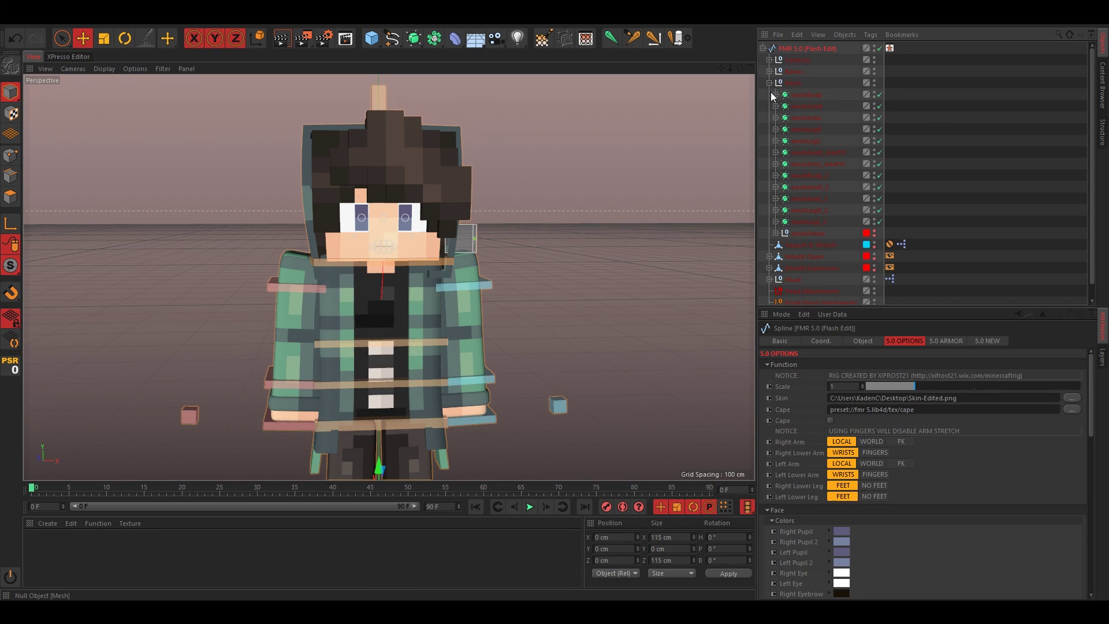
{"action": "left_click", "coordinate": [776, 102]}
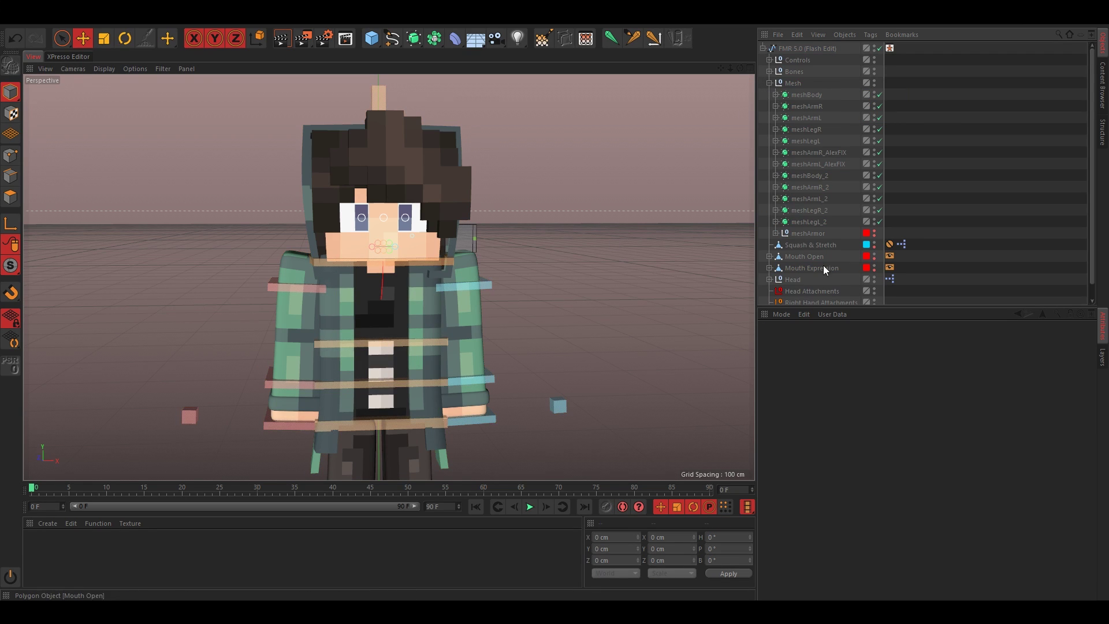
{"action": "double_click", "coordinate": [874, 277]}
{"action": "left_click_drag", "start_coordinate": [529, 269], "coordinate": [486, 277], "text": "alt"}
{"action": "left_click", "coordinate": [769, 71]}
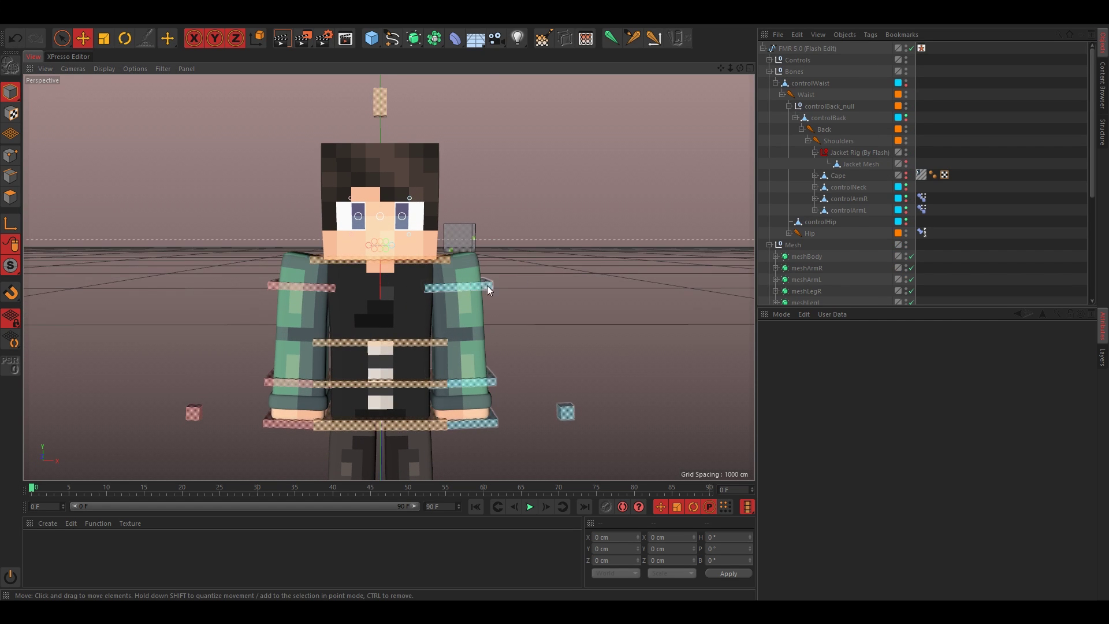
Expand meshBody and select the polygon object inside it for polygon editing.
{"action": "scroll", "coordinate": [389, 293], "scroll_direction": "up", "scroll_amount": 5}
{"action": "left_click", "coordinate": [781, 257]}
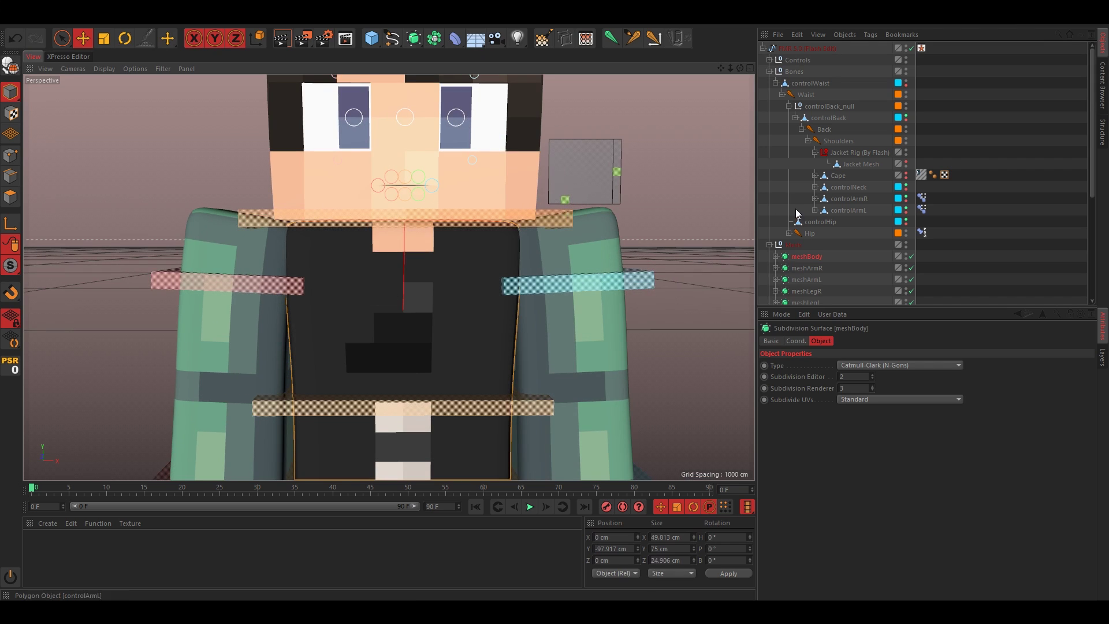
{"action": "left_click", "coordinate": [776, 256]}
{"action": "left_click", "coordinate": [790, 267]}
{"action": "scroll", "coordinate": [444, 273], "scroll_direction": "up", "scroll_amount": 3}
{"action": "left_click", "coordinate": [10, 197]}
{"action": "scroll", "coordinate": [341, 329], "scroll_direction": "down", "scroll_amount": 1}
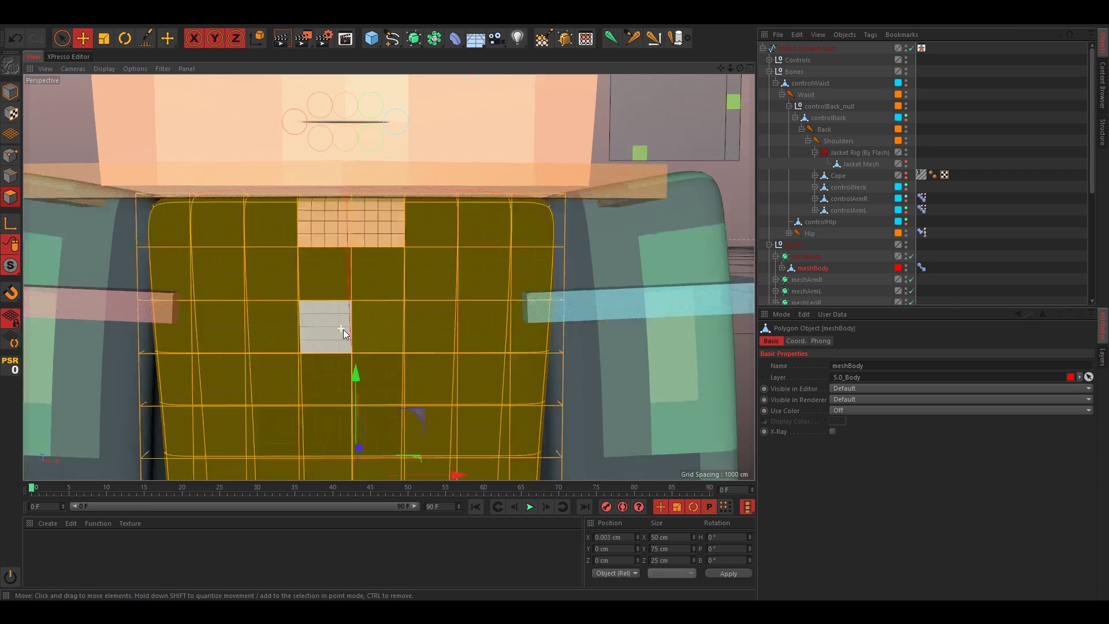
{"action": "scroll", "coordinate": [343, 330], "scroll_direction": "down", "scroll_amount": 3}
{"action": "key", "text": "d"}
{"action": "left_click", "coordinate": [469, 361]}
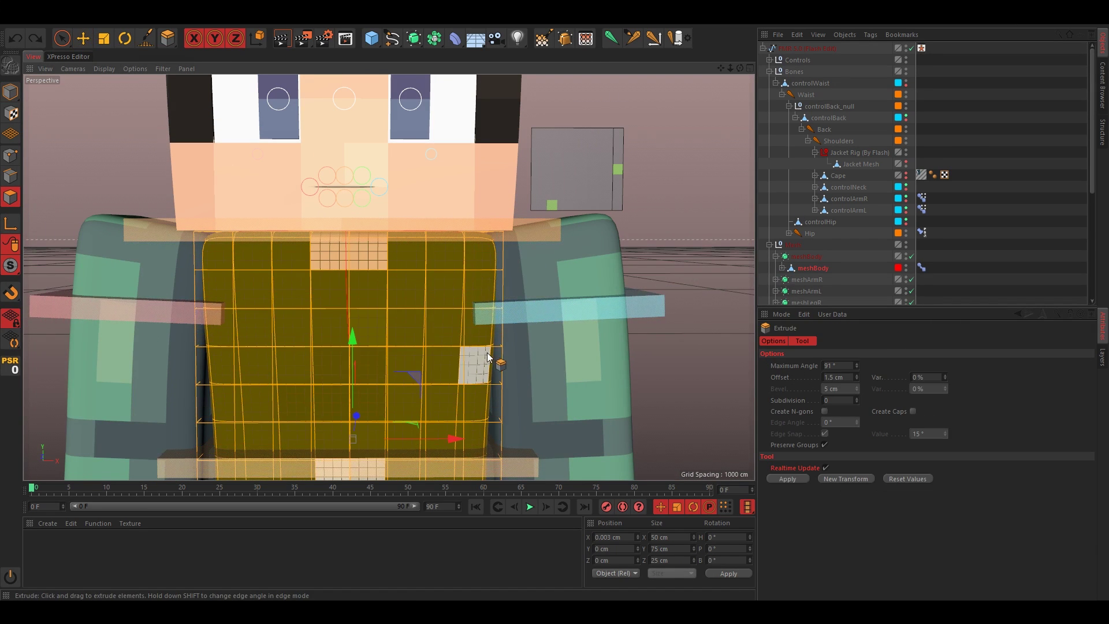
{"action": "key", "text": "e"}
{"action": "left_click", "coordinate": [448, 365]}
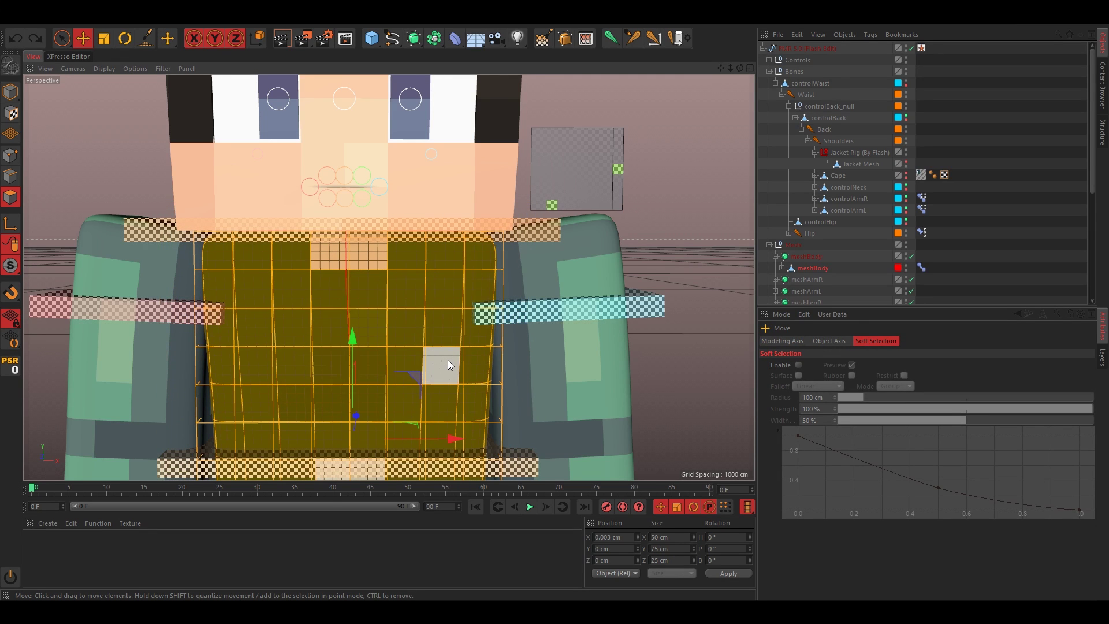
{"action": "left_click", "coordinate": [167, 107]}
Select the shirt polygons bordering the skin-coloured neck opening on the front, both sides and back of meshBody.
{"action": "left_click", "coordinate": [61, 38]}
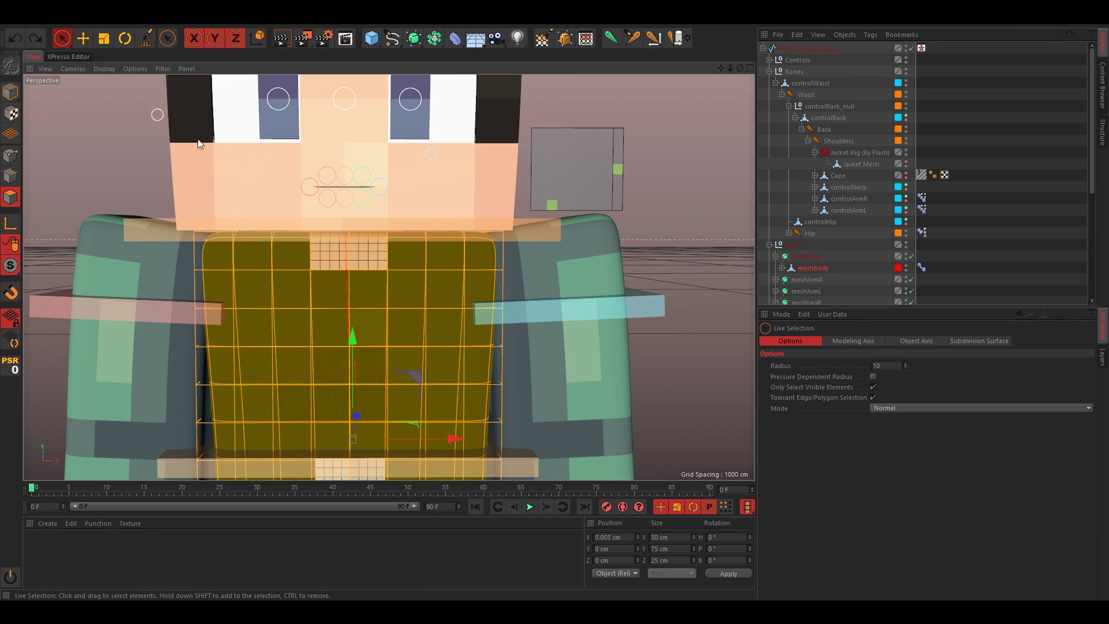
{"action": "scroll", "coordinate": [299, 250], "scroll_direction": "up", "scroll_amount": 5}
{"action": "left_click_drag", "start_coordinate": [293, 230], "coordinate": [414, 327]}
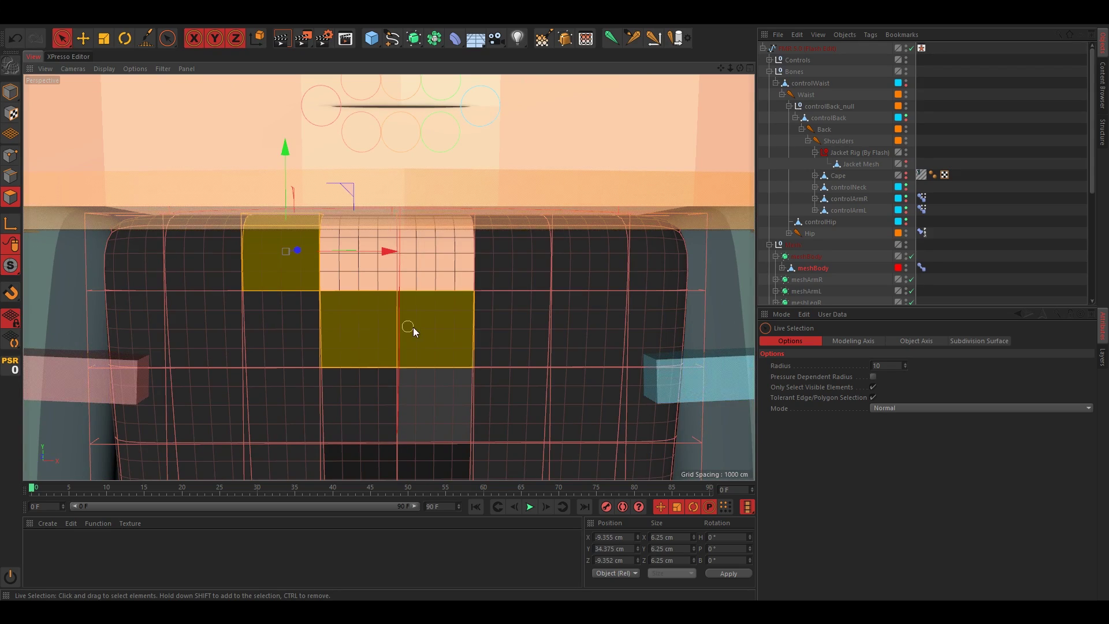
{"action": "left_click_drag", "start_coordinate": [488, 235], "coordinate": [456, 324], "text": "alt"}
{"action": "left_click", "coordinate": [448, 269], "text": "shift"}
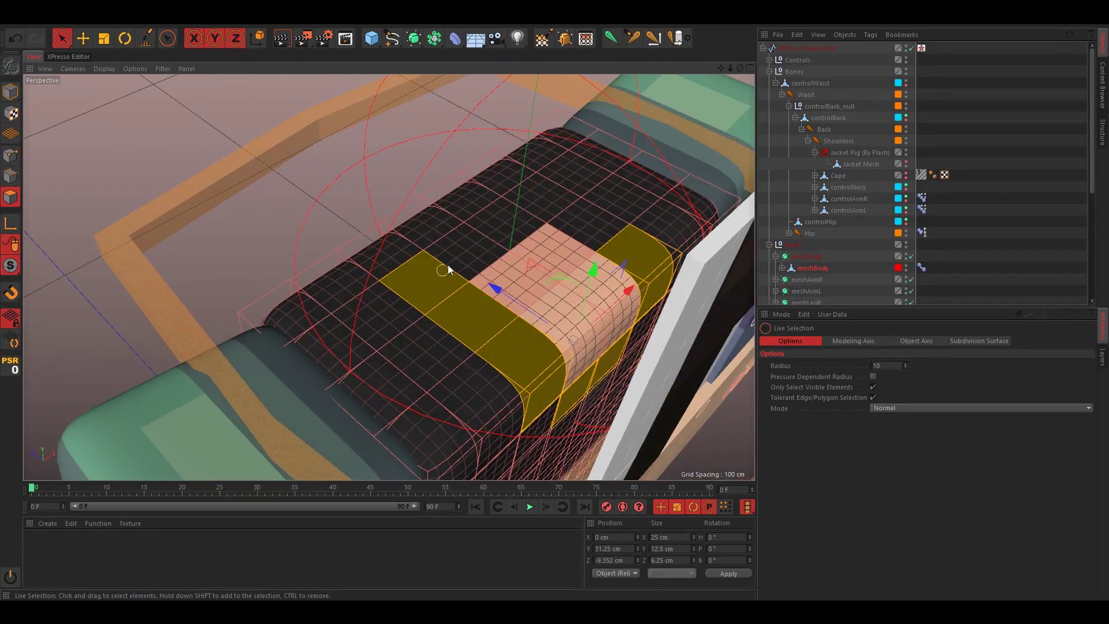
{"action": "mouse_move", "coordinate": [449, 270]}
{"action": "left_mouse_down", "text": "shift"}
{"action": "mouse_move", "coordinate": [528, 205]}
{"action": "mouse_move", "coordinate": [612, 215]}
{"action": "mouse_move", "coordinate": [543, 295]}
{"action": "mouse_move", "coordinate": [235, 201]}
{"action": "left_mouse_up", "text": "shift"}
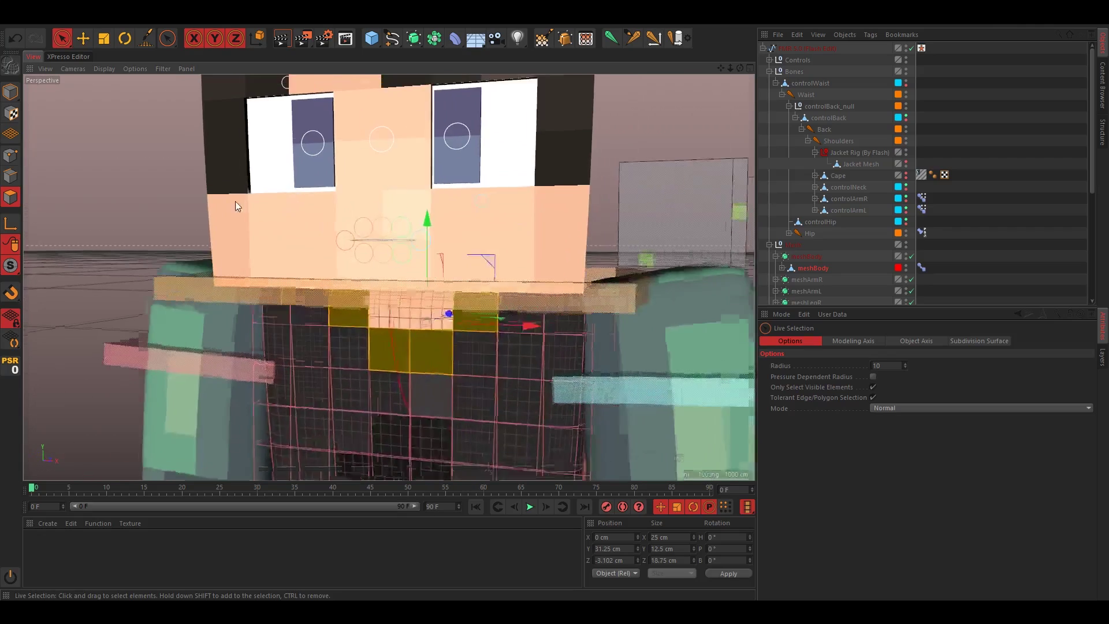
Extrude the selected collar polygons by 1.5 cm and sharpen the raised collar's edges with knife loop cuts.
{"action": "key", "text": "d"}
{"action": "left_click", "coordinate": [841, 376]}
{"action": "type", "text": "1.5"}
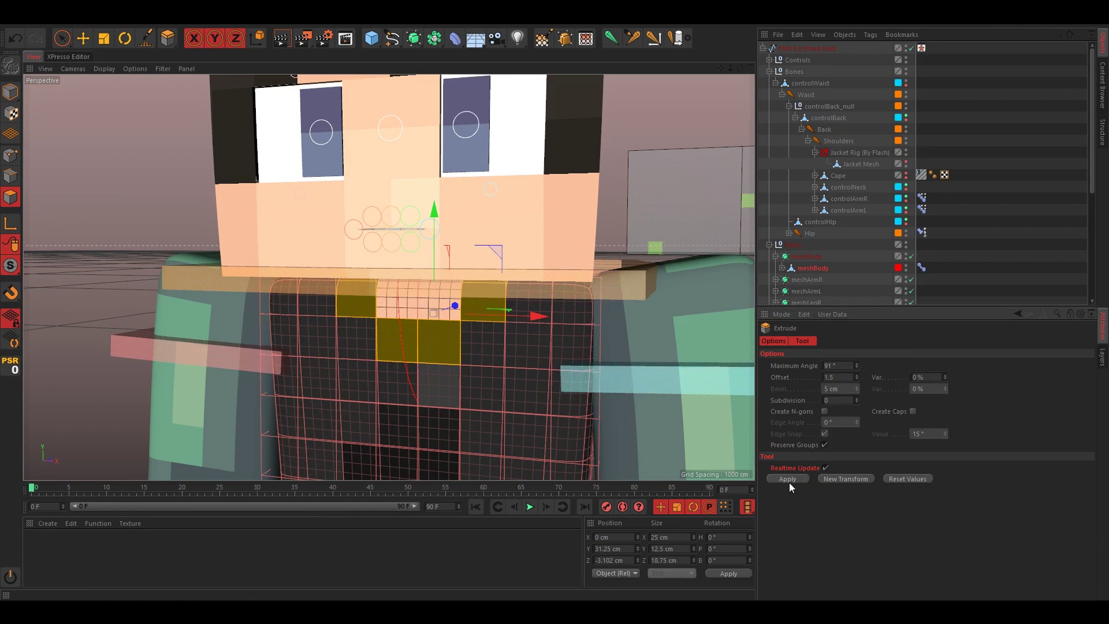
{"action": "left_click", "coordinate": [789, 483]}
{"action": "left_click_drag", "start_coordinate": [528, 422], "coordinate": [470, 338], "text": "alt"}
{"action": "key", "text": "ctrl+a"}
{"action": "key", "text": "k"}
{"action": "scroll", "coordinate": [416, 272], "scroll_direction": "up", "scroll_amount": 5}
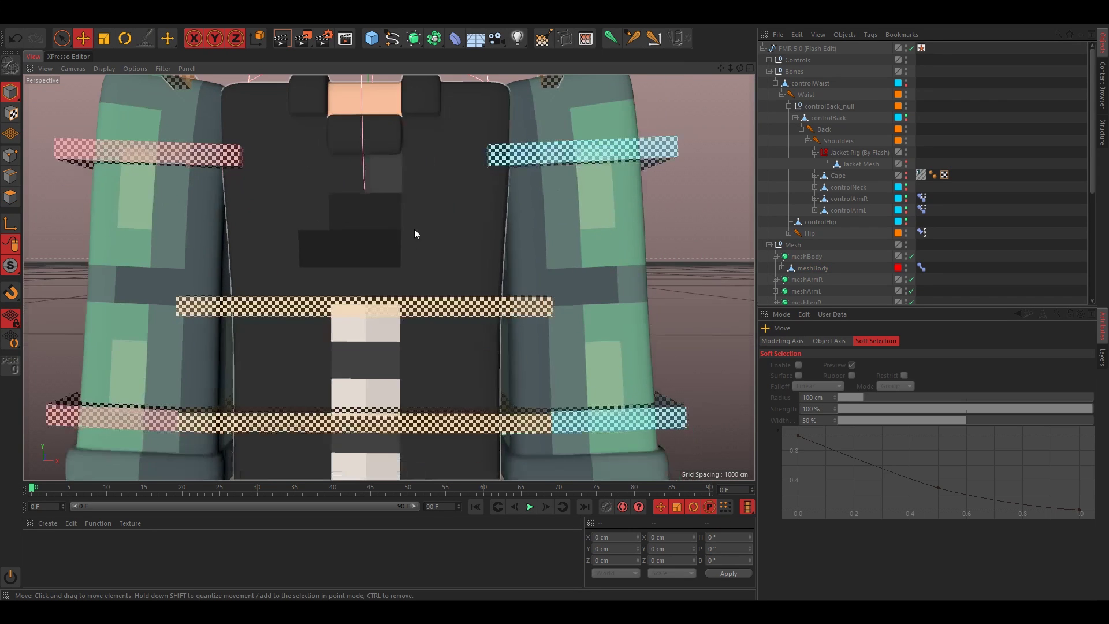
Reopen the meshBody polygon object for polygon editing and select the three white patches down the shirt's front.
{"action": "scroll", "coordinate": [433, 283], "scroll_direction": "down", "scroll_amount": 2}
{"action": "left_click", "coordinate": [439, 315]}
{"action": "scroll", "coordinate": [439, 321], "scroll_direction": "up", "scroll_amount": 2}
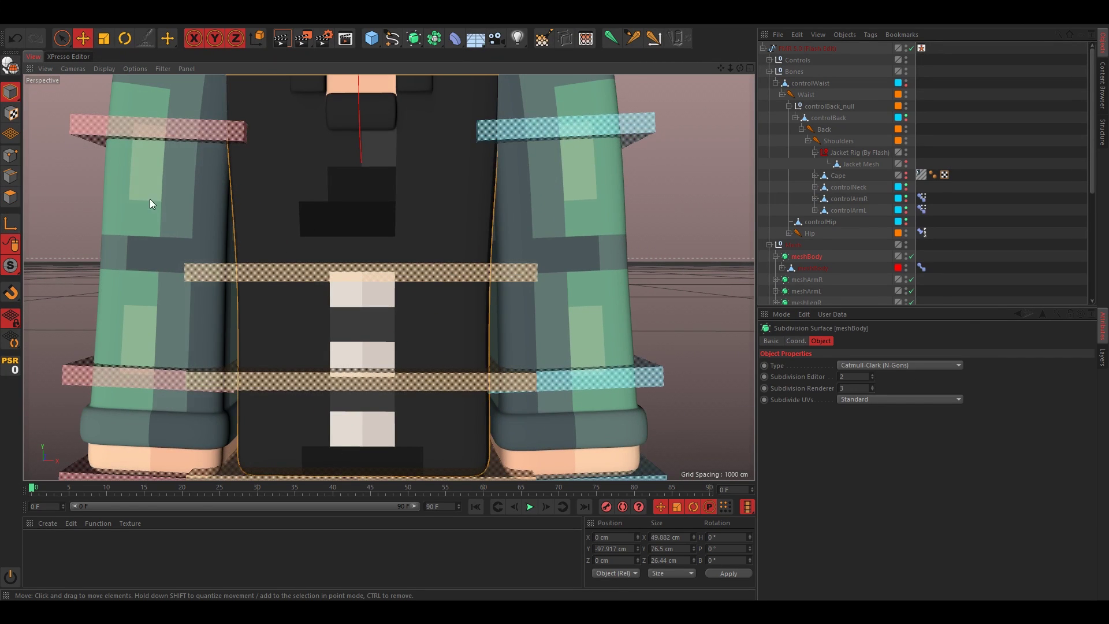
{"action": "left_click", "coordinate": [812, 268]}
{"action": "left_click", "coordinate": [11, 196]}
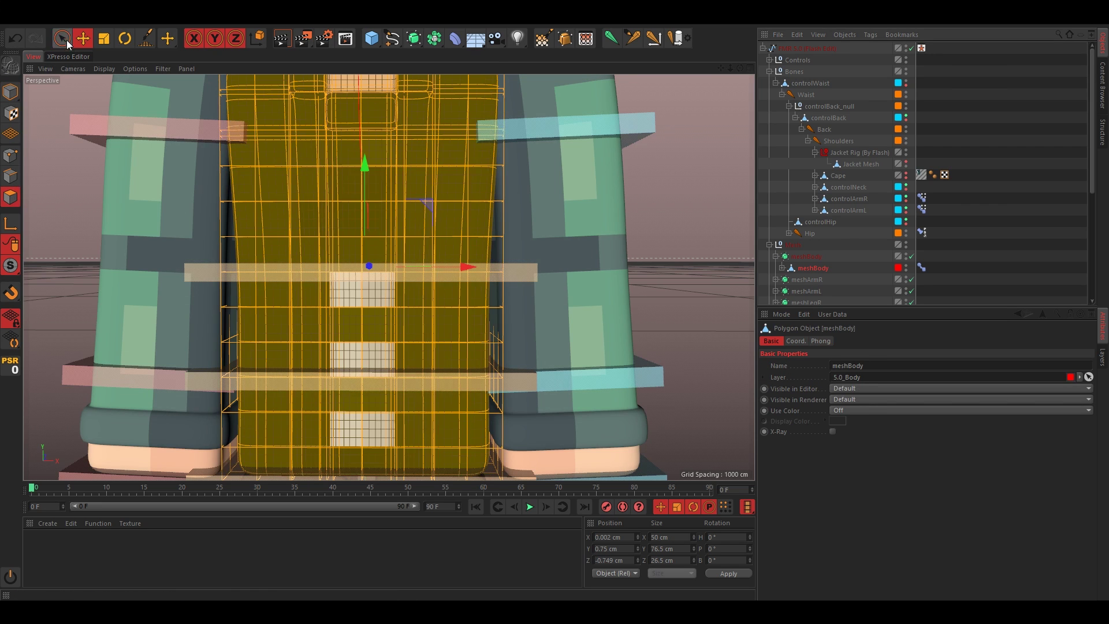
{"action": "left_click", "coordinate": [63, 38]}
{"action": "scroll", "coordinate": [337, 293], "scroll_direction": "up", "scroll_amount": 3}
{"action": "left_click", "coordinate": [398, 283]}
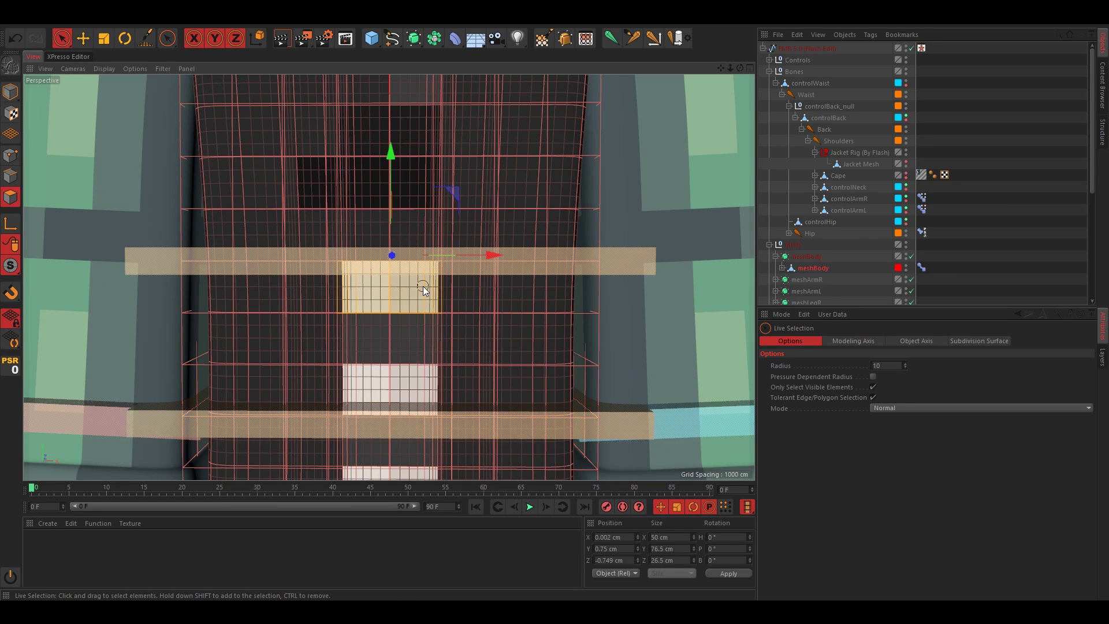
{"action": "middle_click_drag", "start_coordinate": [423, 286], "coordinate": [428, 238], "text": "alt"}
{"action": "left_click", "coordinate": [380, 325], "text": "shift"}
{"action": "middle_click_drag", "start_coordinate": [380, 325], "coordinate": [397, 253], "text": "alt"}
Extrude the three selected white shirt patches by 1.5 cm.
{"action": "key", "text": "d"}
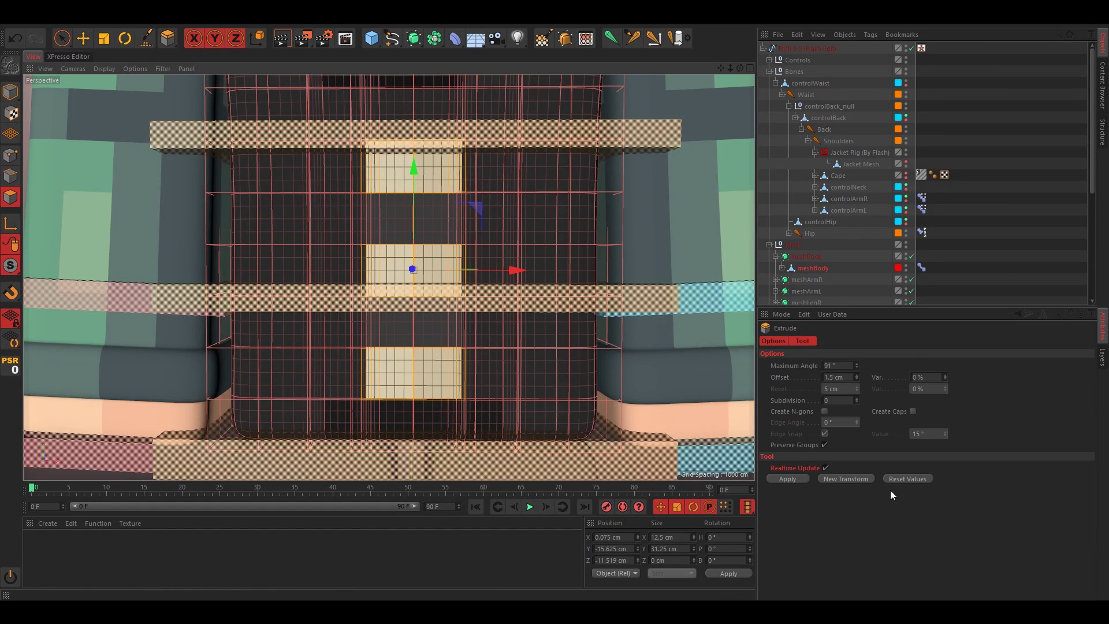
{"action": "left_click", "coordinate": [789, 479]}
{"action": "left_click_drag", "start_coordinate": [497, 343], "coordinate": [540, 352], "text": "alt"}
Add knife loop cuts across the whole body mesh near the upper and lower edges of the raised white patches, and return to model mode.
{"action": "key", "text": "ctrl+a"}
{"action": "key", "text": "k"}
{"action": "right_click_drag", "start_coordinate": [333, 176], "coordinate": [361, 200], "text": "alt"}
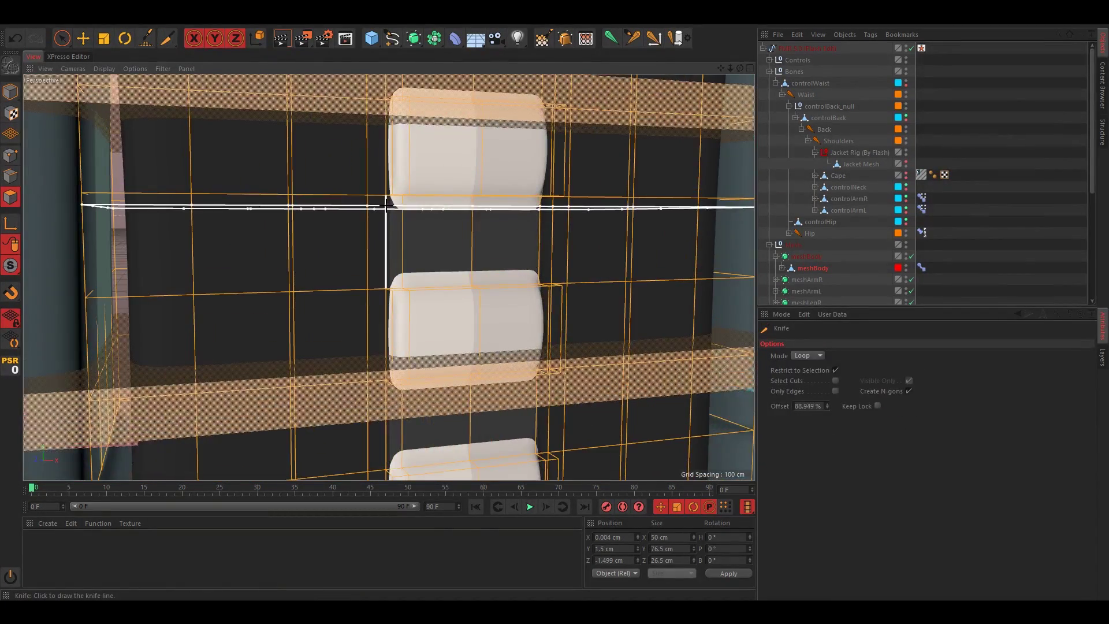
{"action": "left_click", "coordinate": [385, 205]}
{"action": "middle_click_drag", "start_coordinate": [385, 175], "coordinate": [375, 226], "text": "alt"}
{"action": "left_click", "coordinate": [376, 135]}
{"action": "middle_click_drag", "start_coordinate": [386, 169], "coordinate": [361, 92], "text": "alt"}
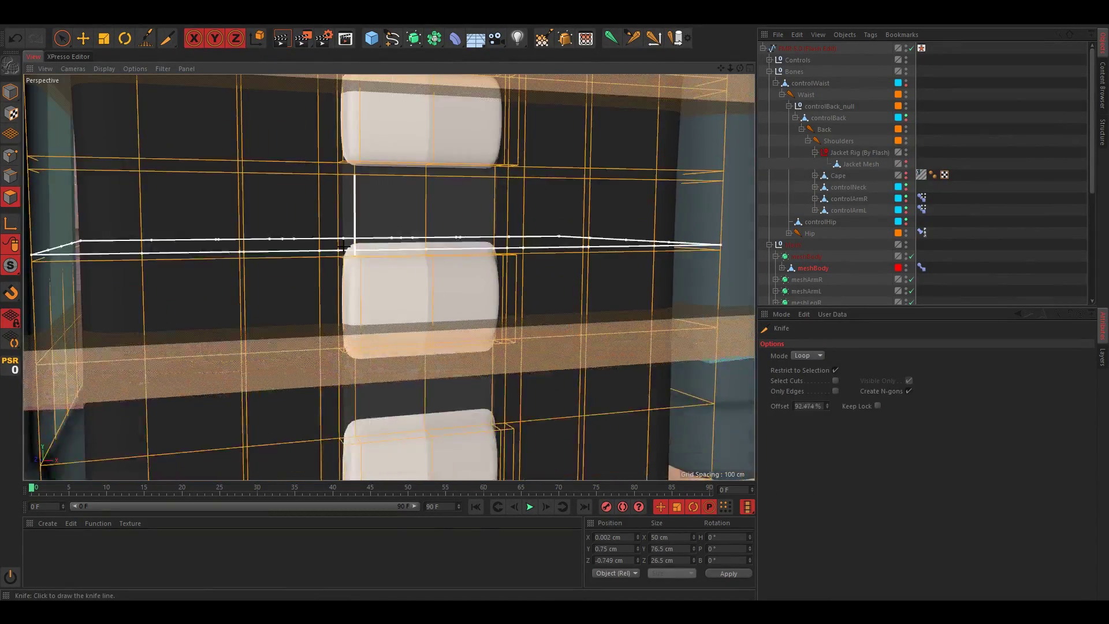
{"action": "left_click", "coordinate": [354, 247]}
{"action": "middle_click_drag", "start_coordinate": [354, 248], "coordinate": [347, 85], "text": "alt"}
{"action": "left_click", "coordinate": [356, 202]}
{"action": "left_click", "coordinate": [356, 263]}
{"action": "left_click", "coordinate": [357, 375]}
{"action": "scroll", "coordinate": [358, 361], "scroll_direction": "down", "scroll_amount": 8}
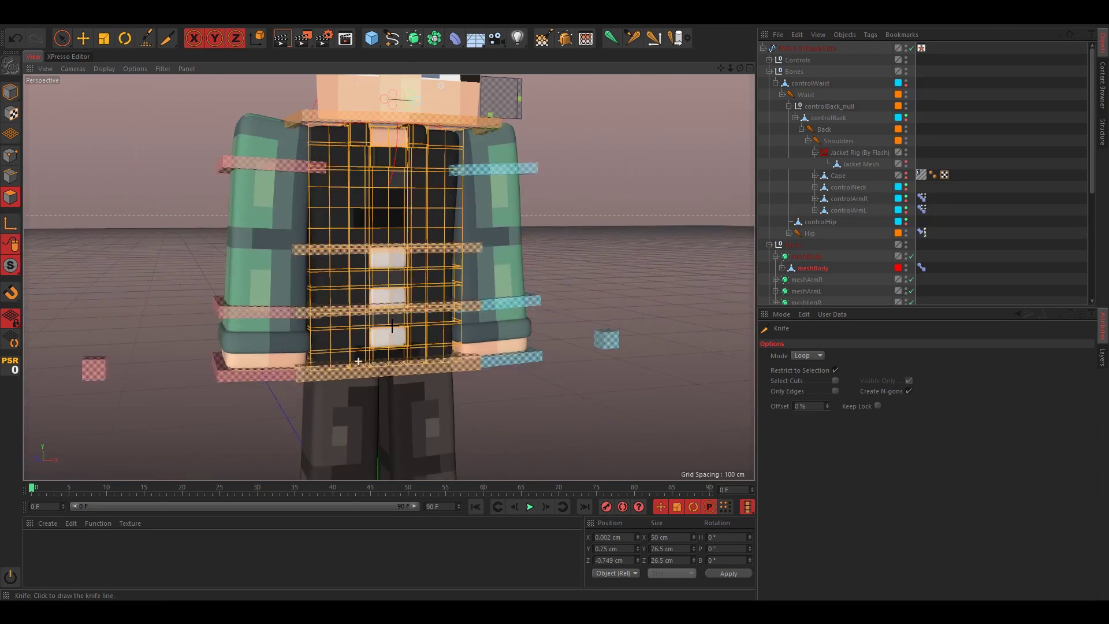
{"action": "left_click_drag", "start_coordinate": [358, 361], "coordinate": [329, 358], "text": "alt"}
{"action": "left_click", "coordinate": [11, 92]}
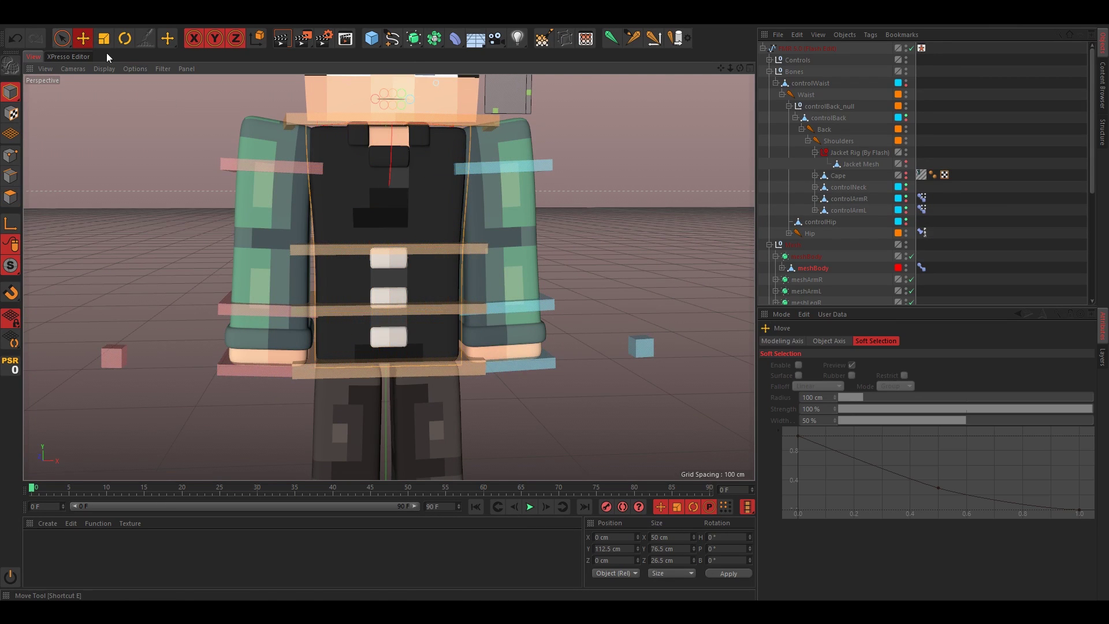